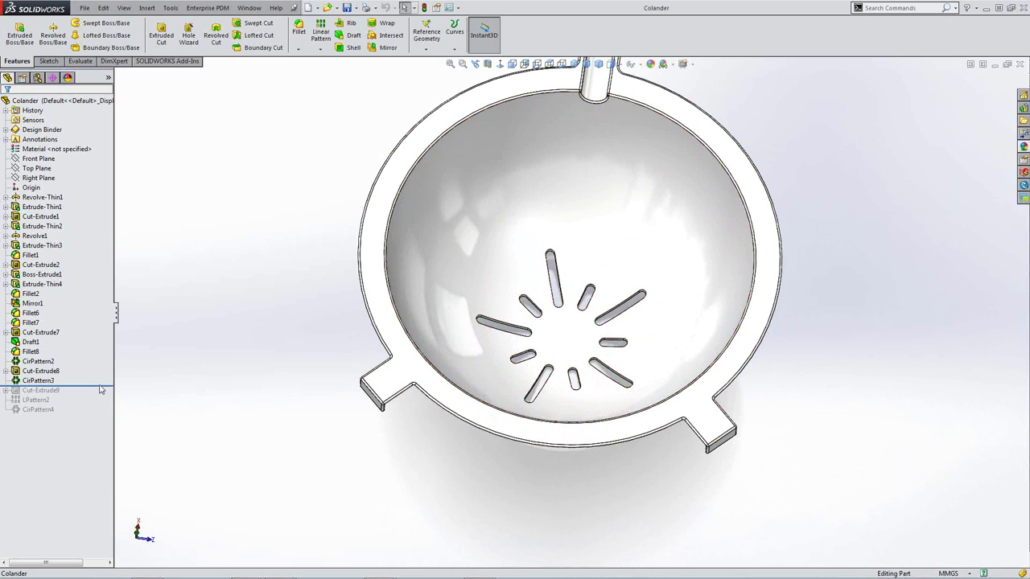
Roll the feature history back to just below Cut-Extrude8, leaving only the single slot cut in the bowl.
left_click_drag(105, 385, 103, 377)
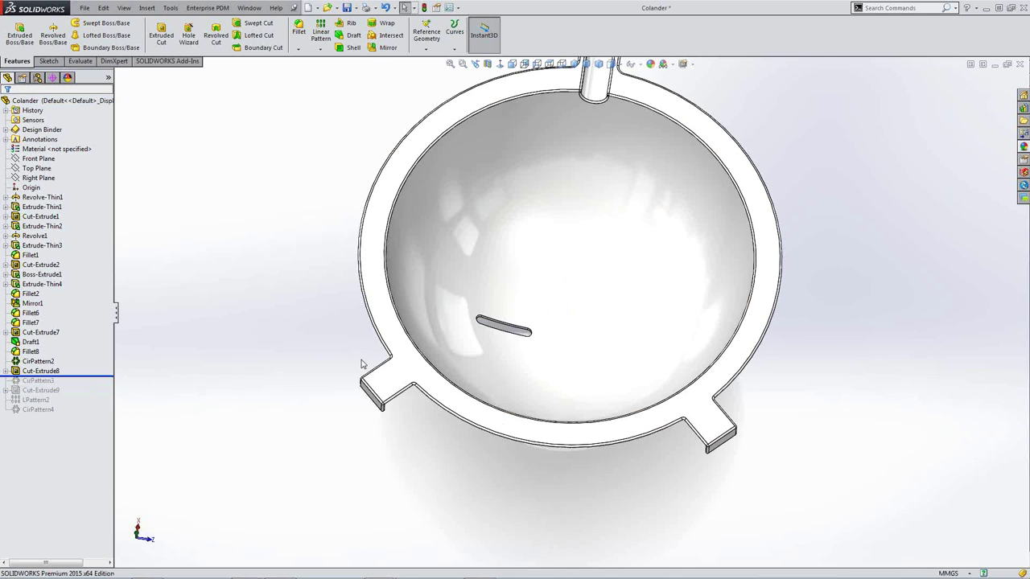
scroll(503, 333, "down", 8)
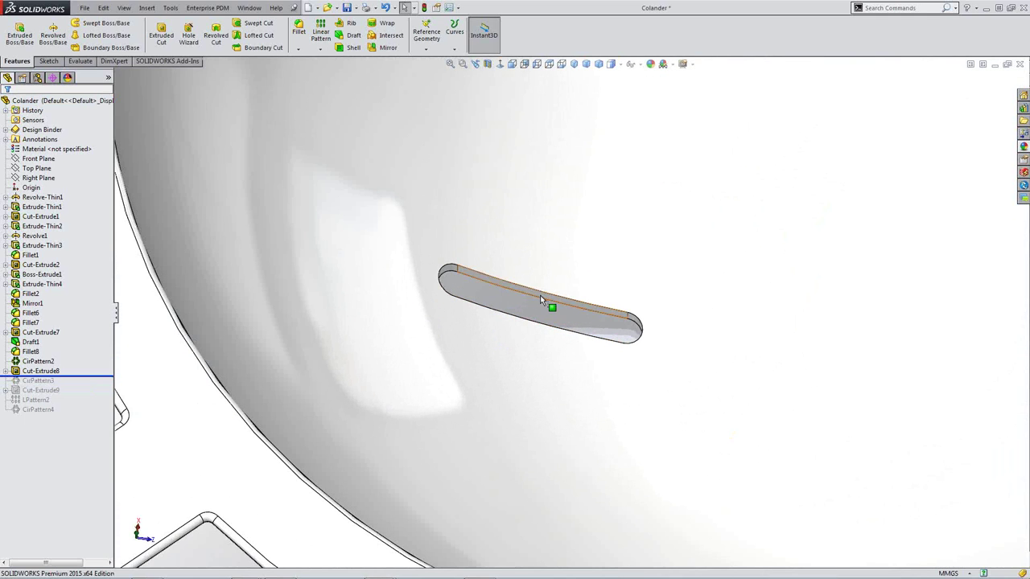
scroll(707, 366, "up", 8)
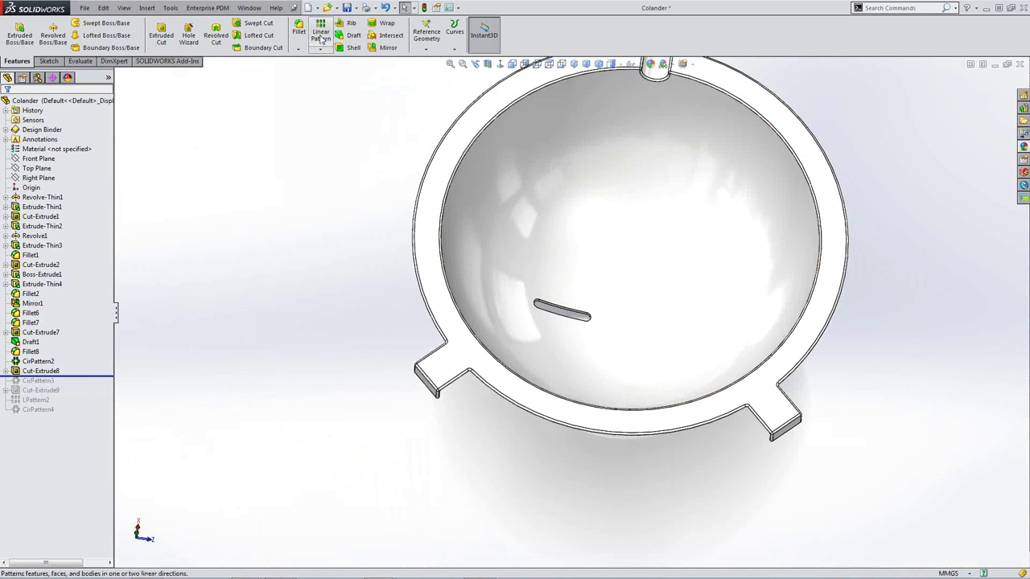
Start a Circular Pattern with the cylindrical outer face of the colander's base ring as its rotation reference.
left_click(326, 50)
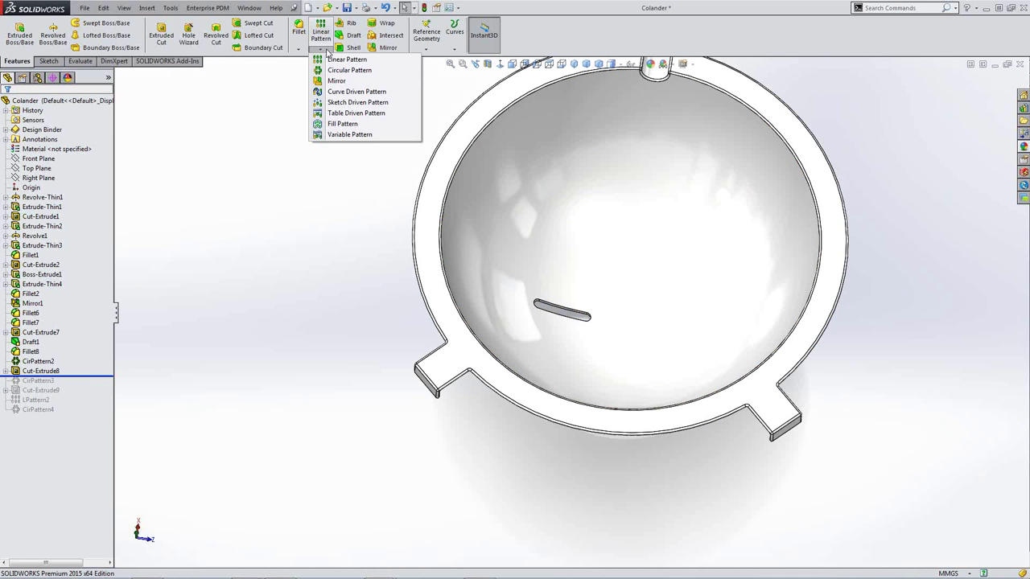
left_click(385, 73)
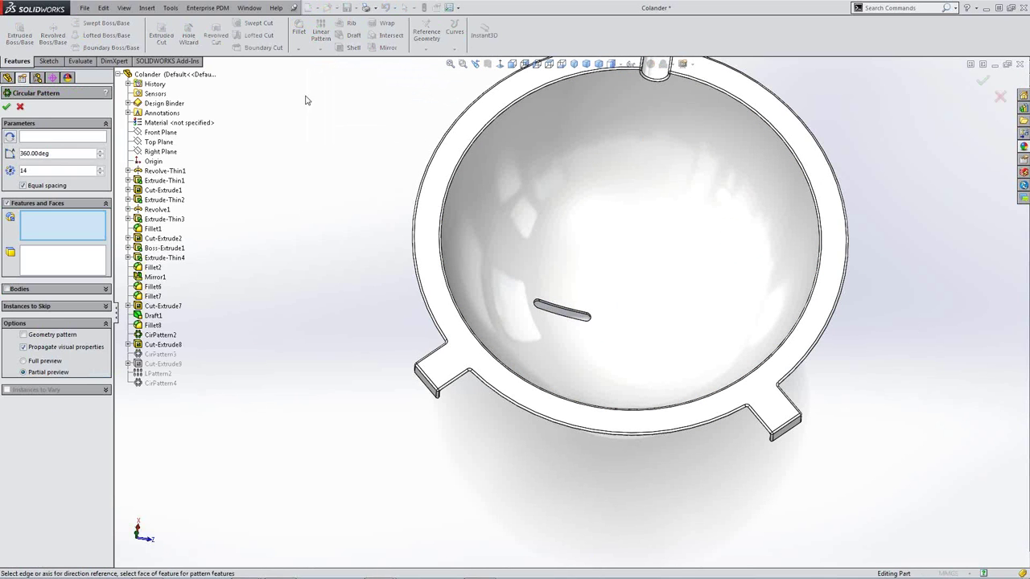
left_click(91, 139)
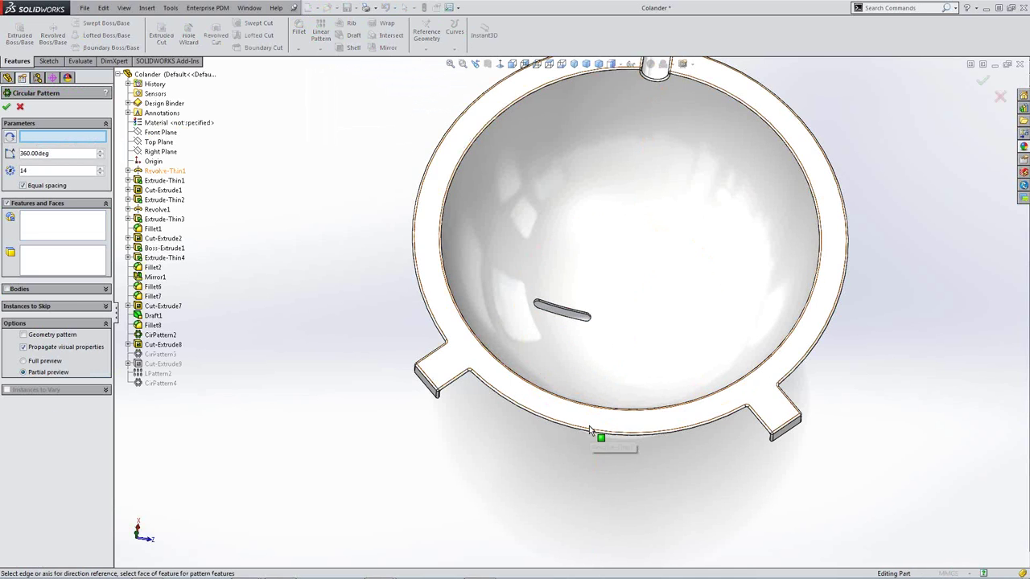
middle_click_drag(597, 437, 591, 343)
scroll(599, 515, "down", 5)
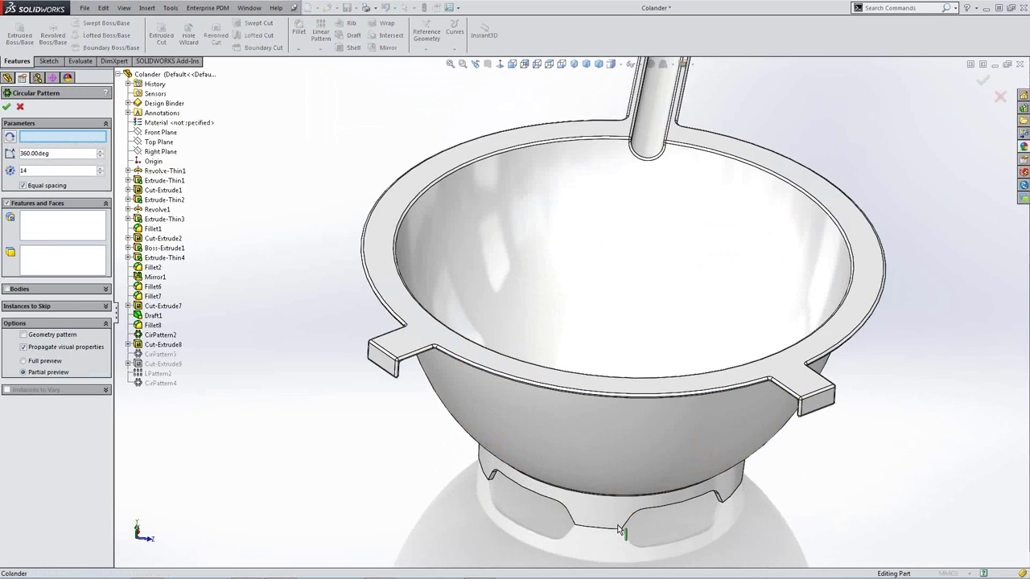
left_click(596, 504)
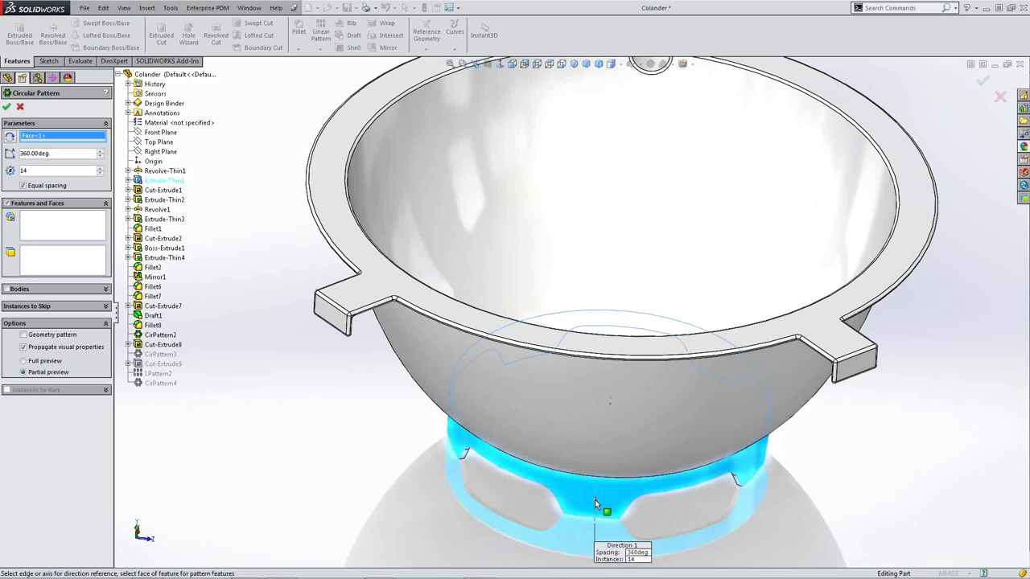
Choose the slot cut Cut-Extrude8 inside the bowl as the feature to pattern.
scroll(594, 499, "up", 3)
middle_click_drag(575, 355, 592, 434)
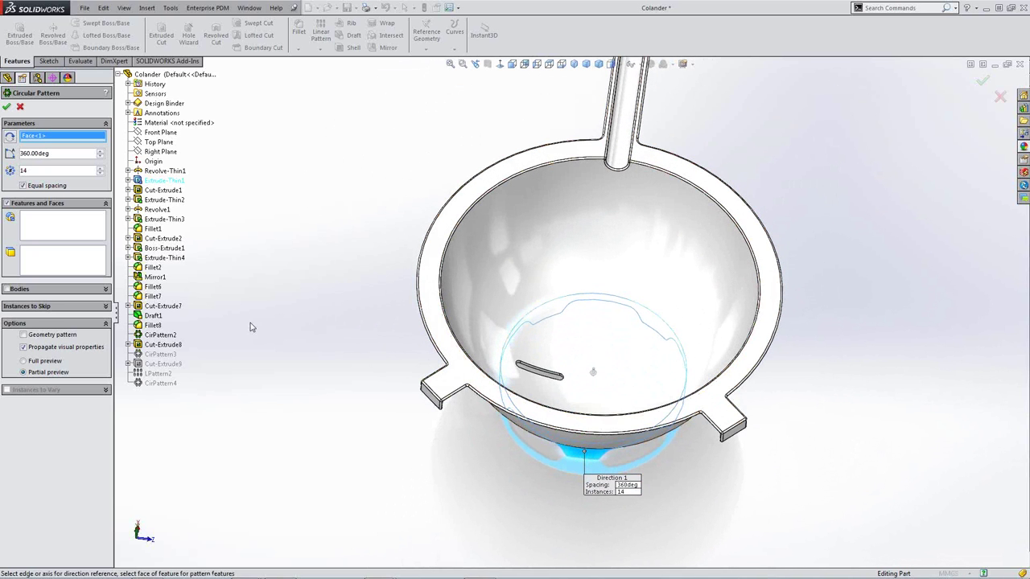
left_click(67, 230)
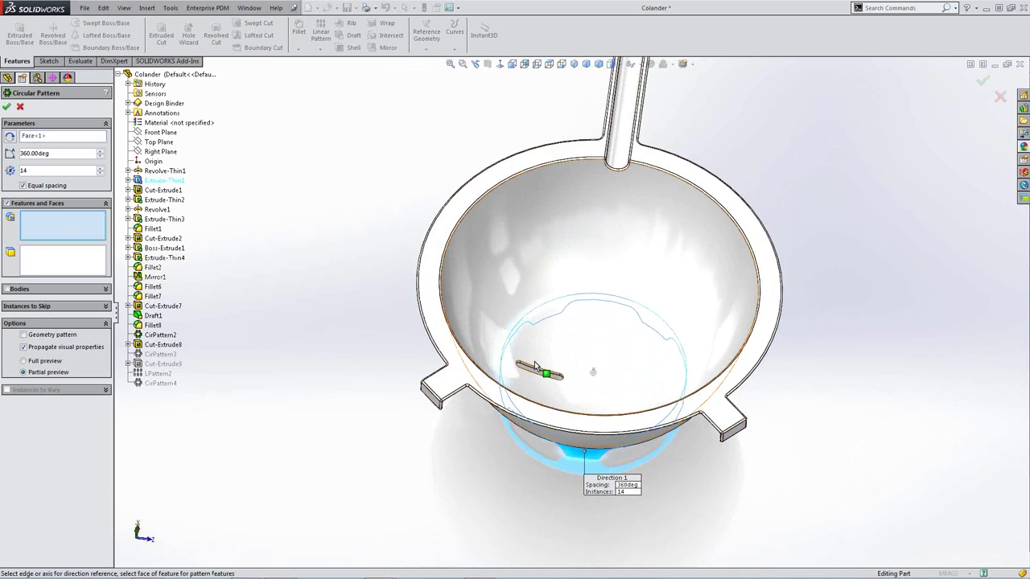
scroll(537, 370, "down", 2)
scroll(536, 370, "down", 4)
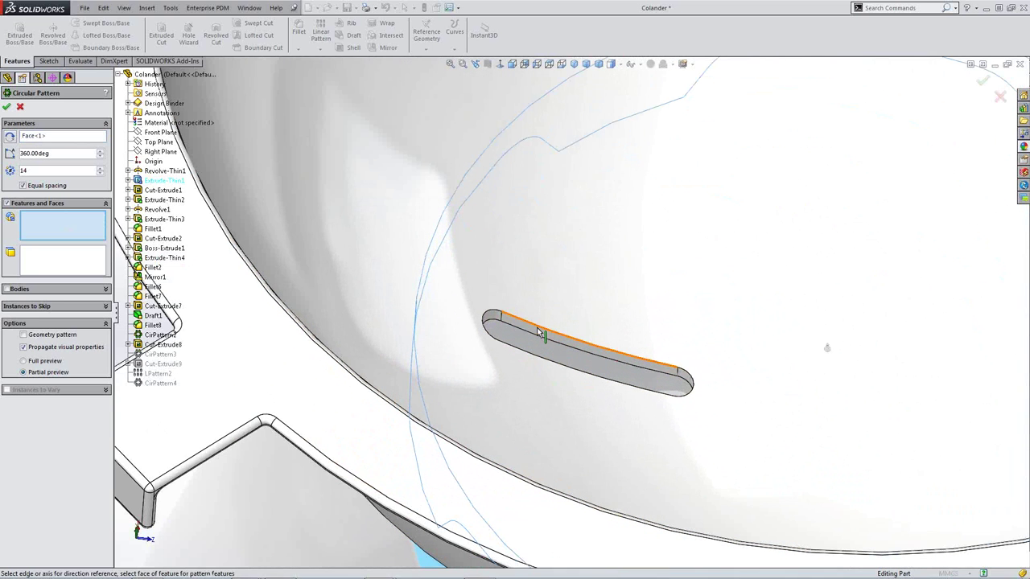
left_click(537, 329)
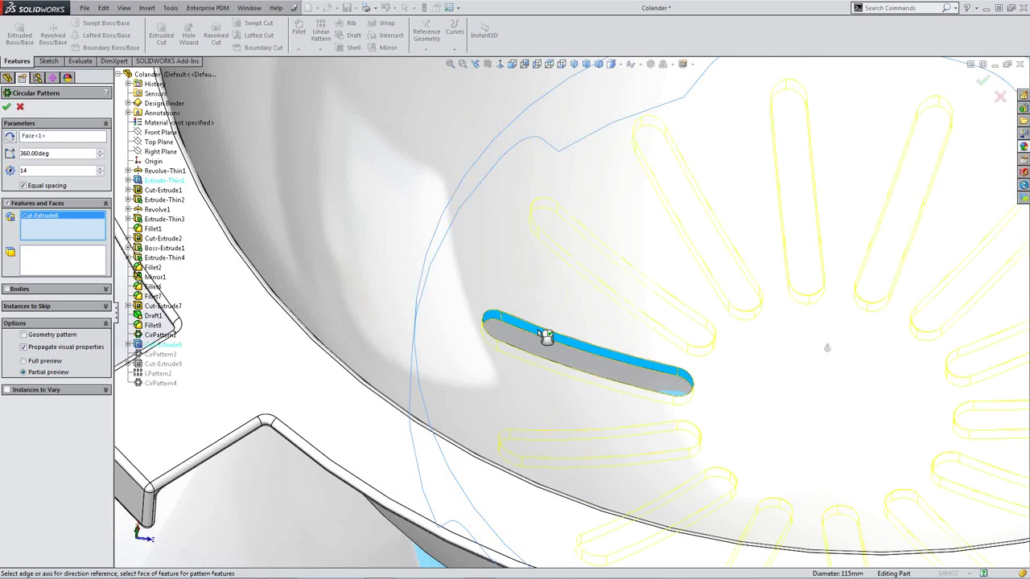
scroll(606, 350, "up", 5)
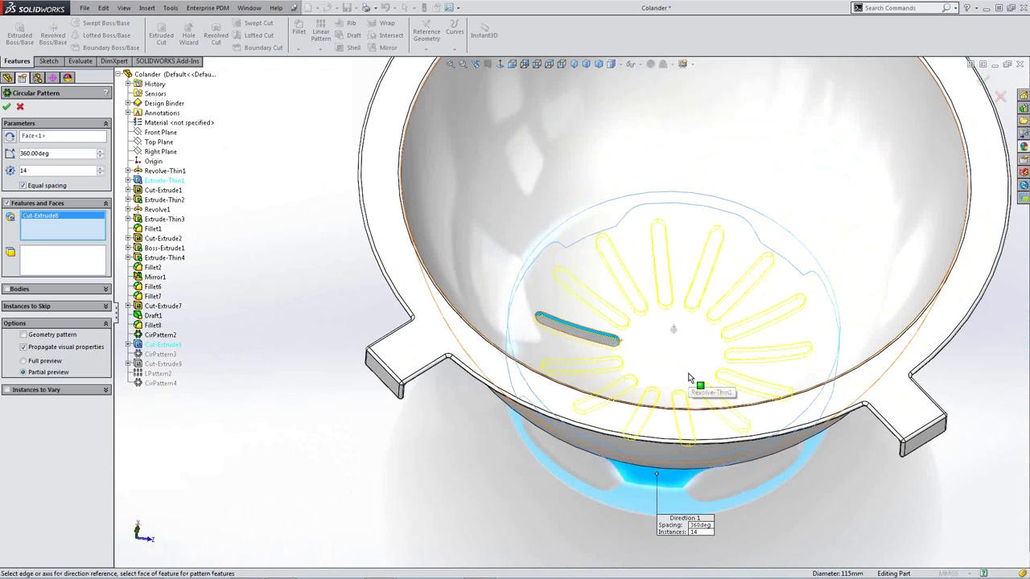
Set the circular pattern's angle to 36 degrees with 10 instances and turn off equal spacing.
middle_click_drag(684, 414, 686, 438)
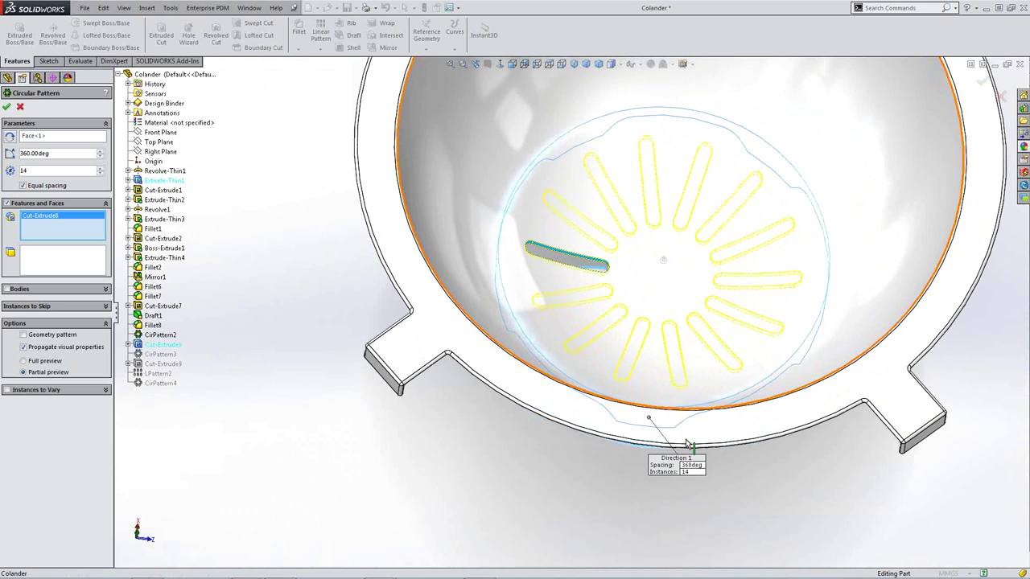
scroll(693, 324, "up", 1)
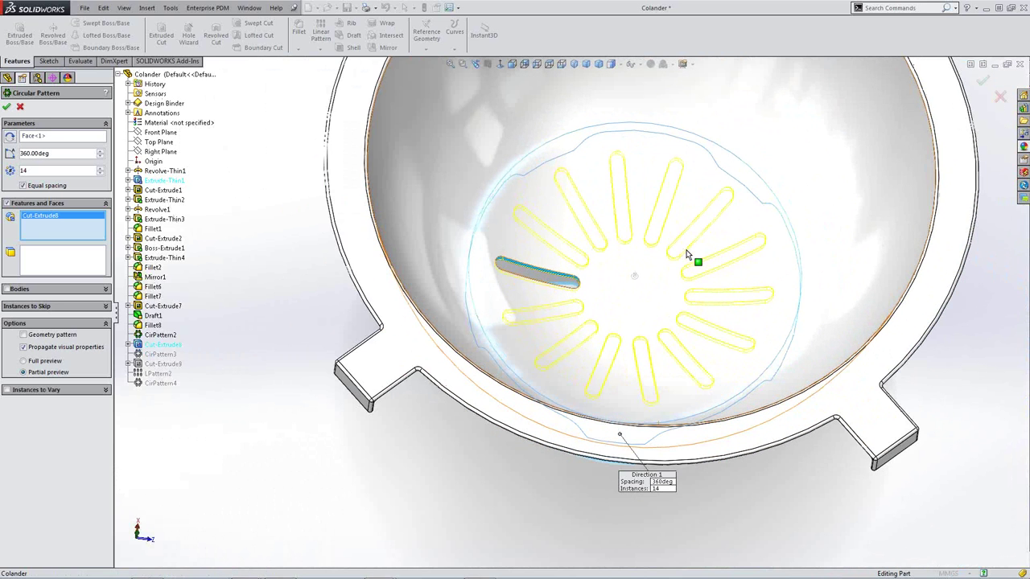
scroll(690, 241, "down", 2)
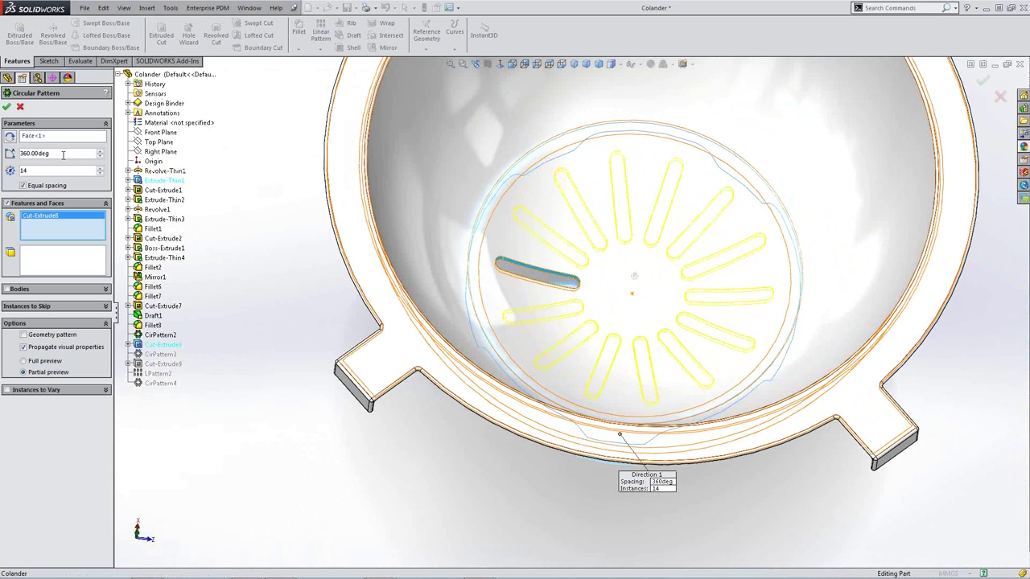
double_click(63, 153)
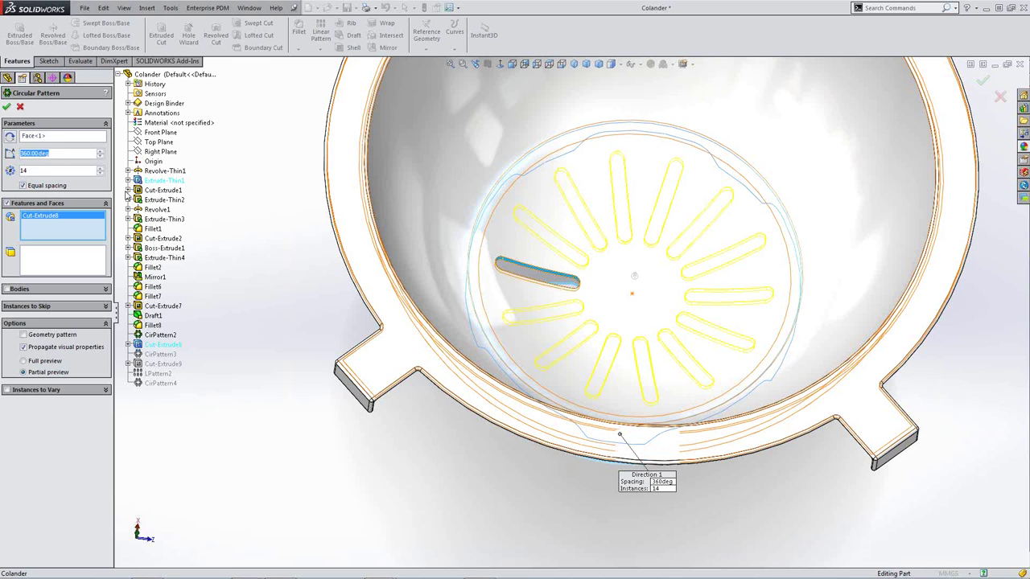
type("36")
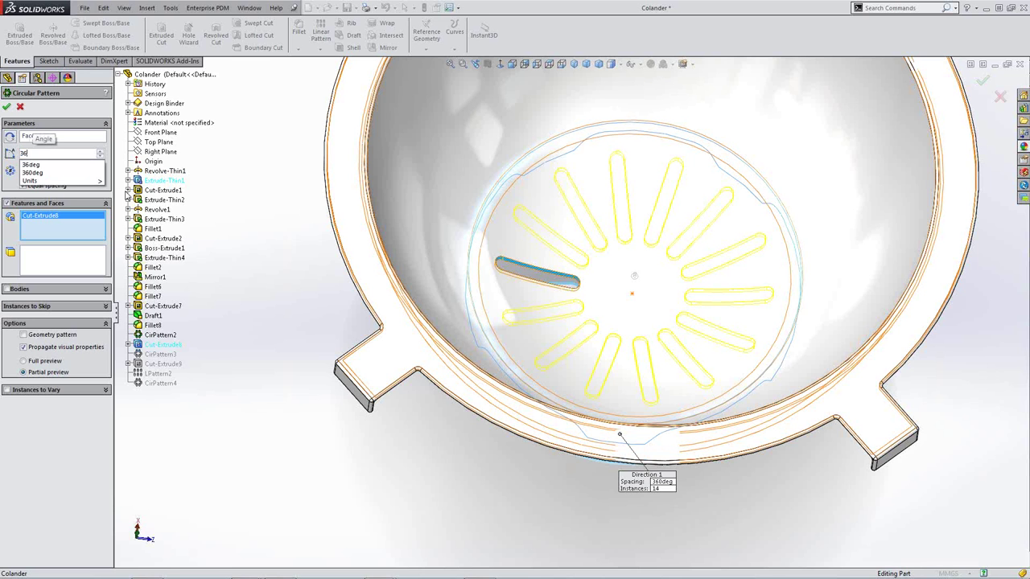
key("Return")
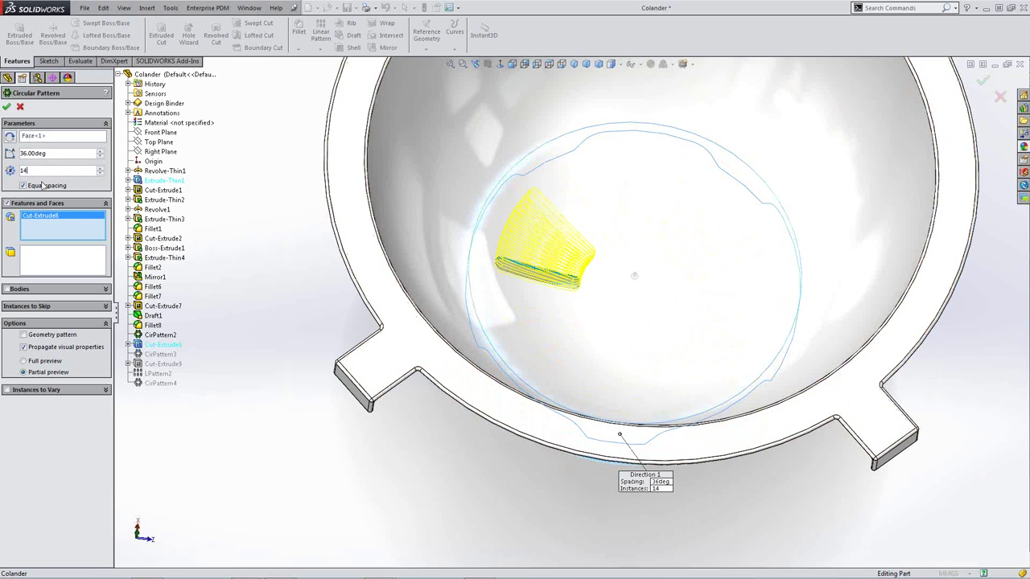
left_click(42, 185)
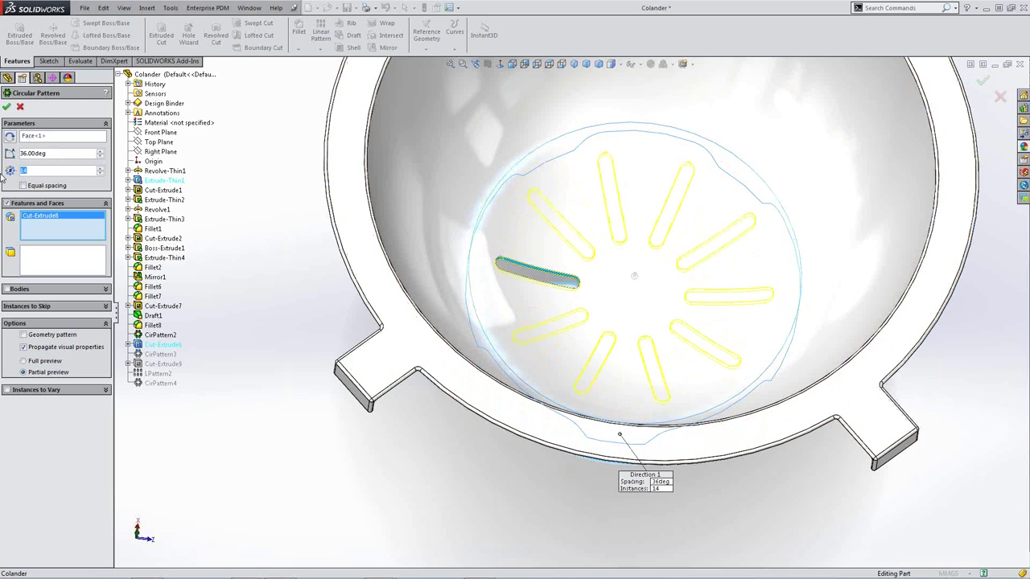
type("10")
key("shift+Tab")
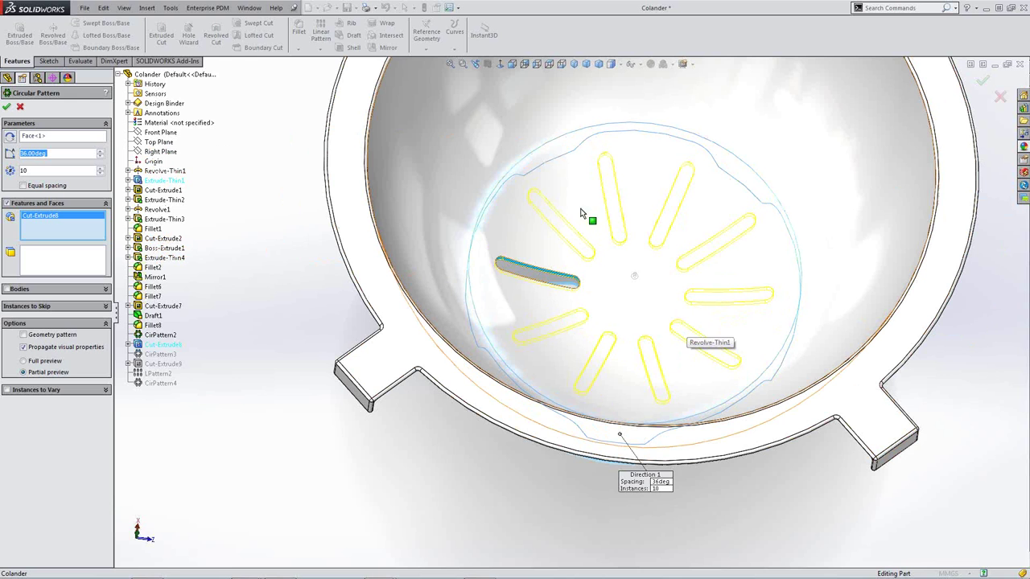
Enable Instances to Vary and add the slot's 30 mm length as the dimension to vary.
left_click(8, 391)
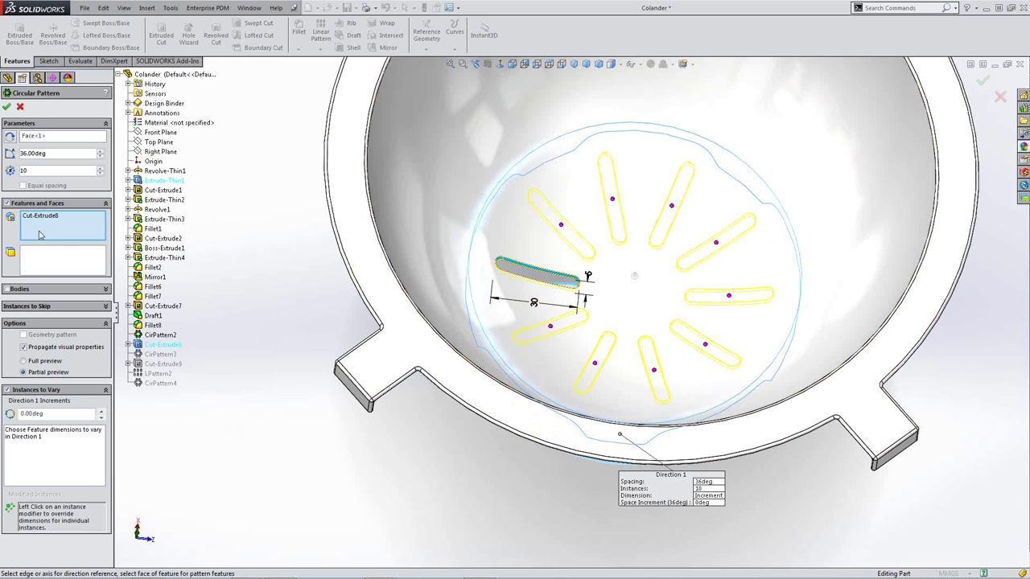
left_click(73, 447)
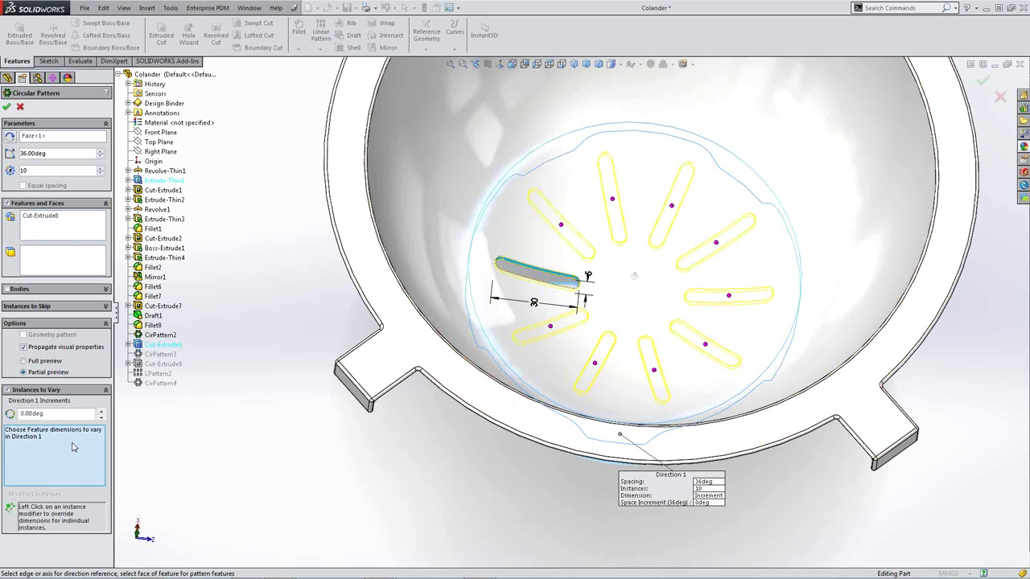
left_click(533, 303)
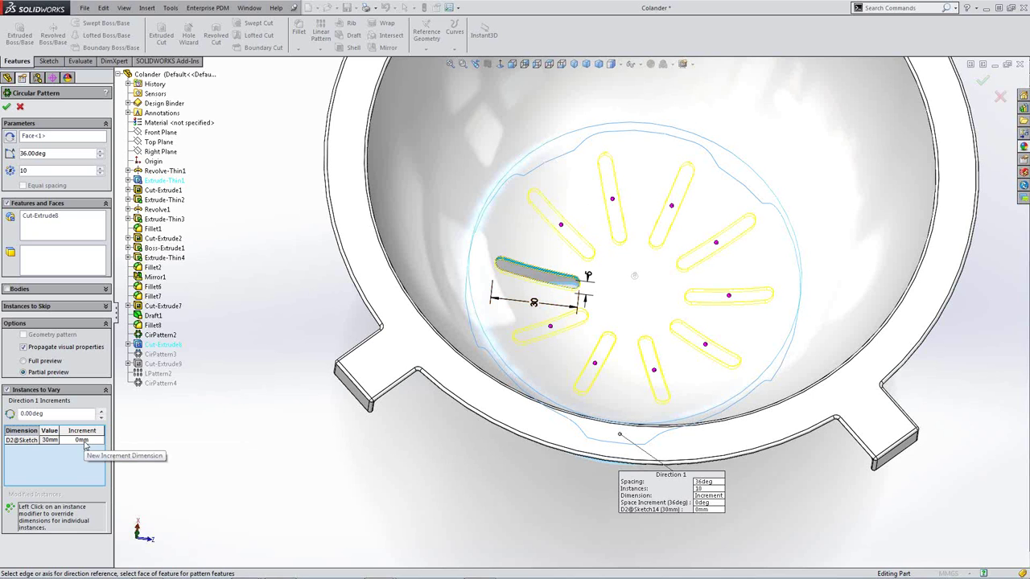
Modify the second pattern instance by overriding its slot length with 15 mm.
left_click(562, 228)
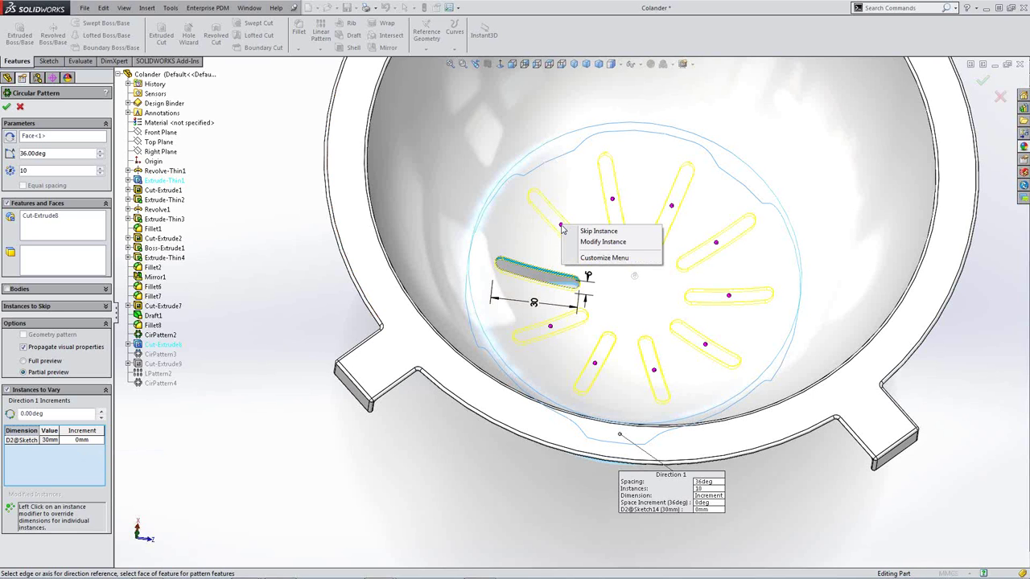
left_click(650, 244)
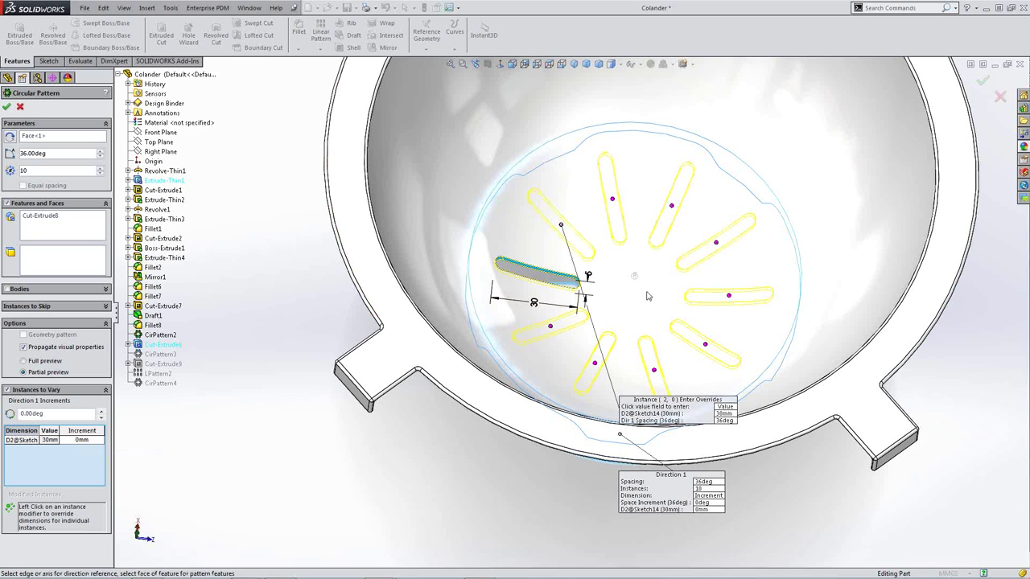
left_click(729, 414)
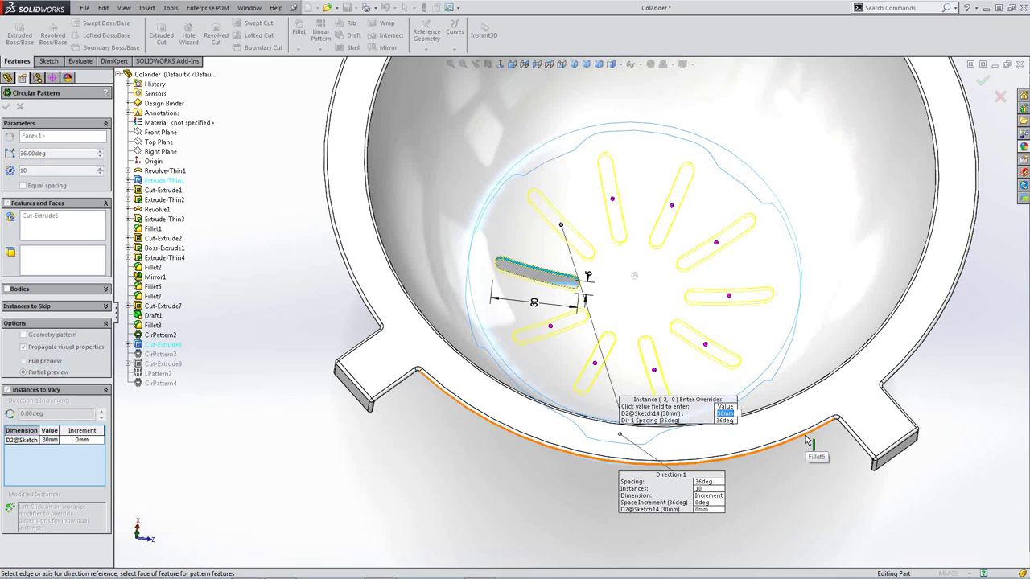
type("15")
key("Return")
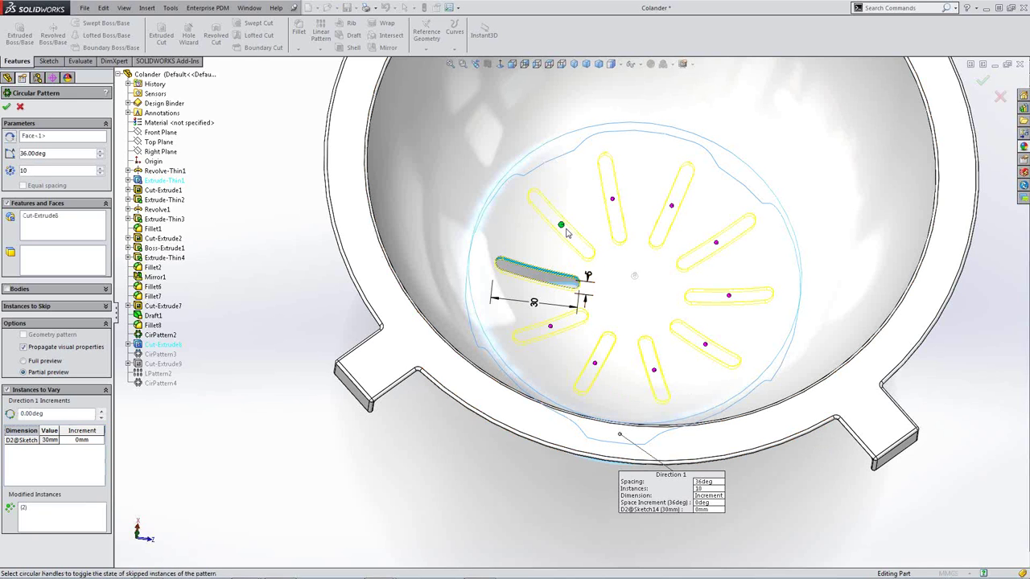
Override the slot length of the fourth pattern instance with 15 mm.
right_click(673, 209)
left_click(707, 222)
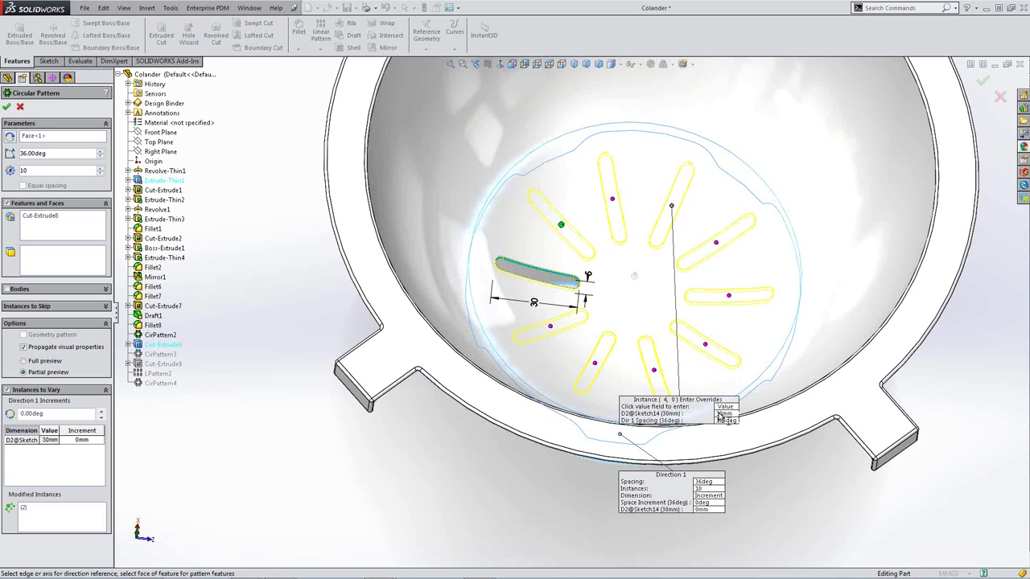
left_click(720, 416)
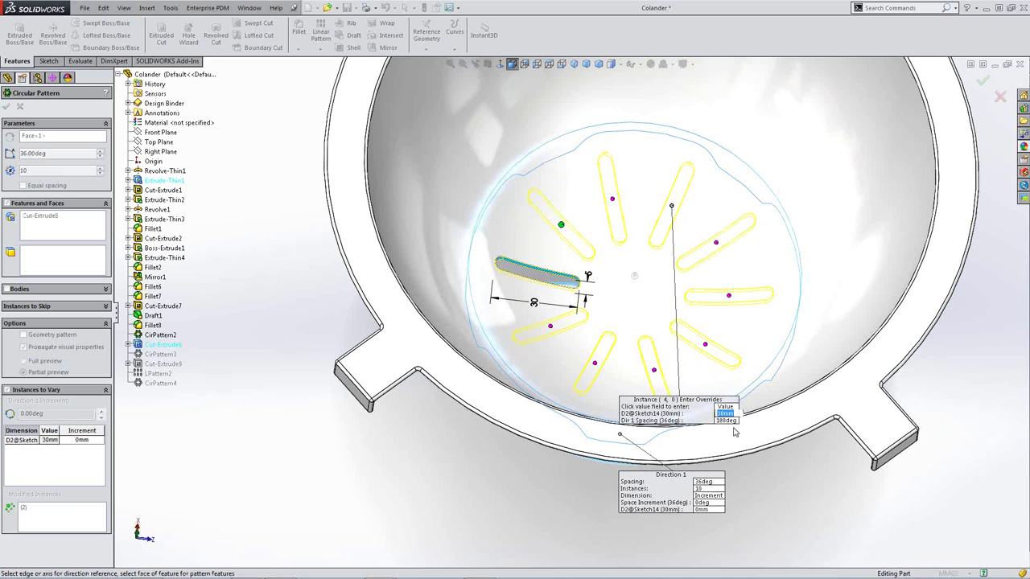
type("15")
key("Return")
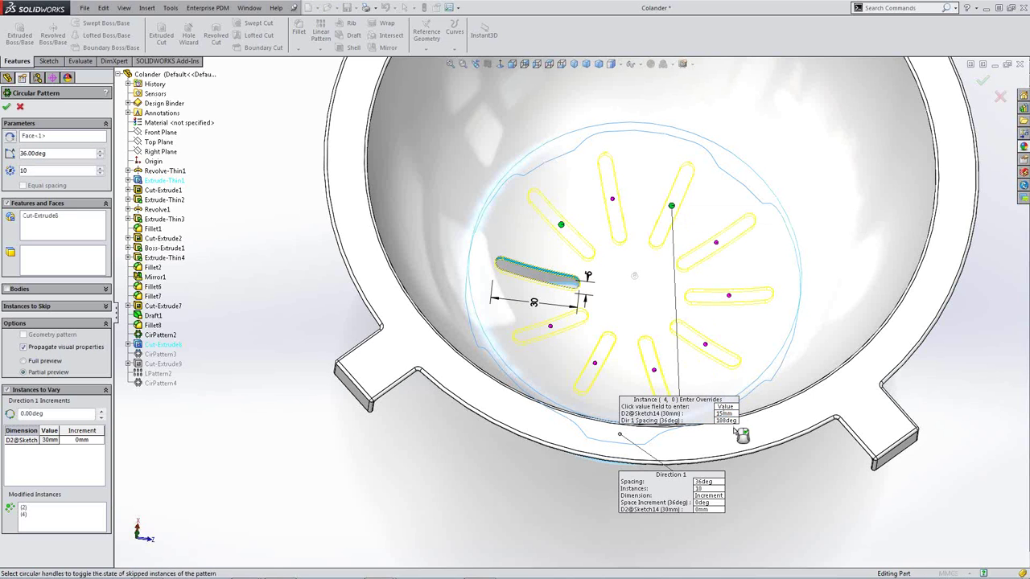
Override the slot length of the sixth pattern instance with 15 mm.
right_click(728, 296)
left_click(770, 312)
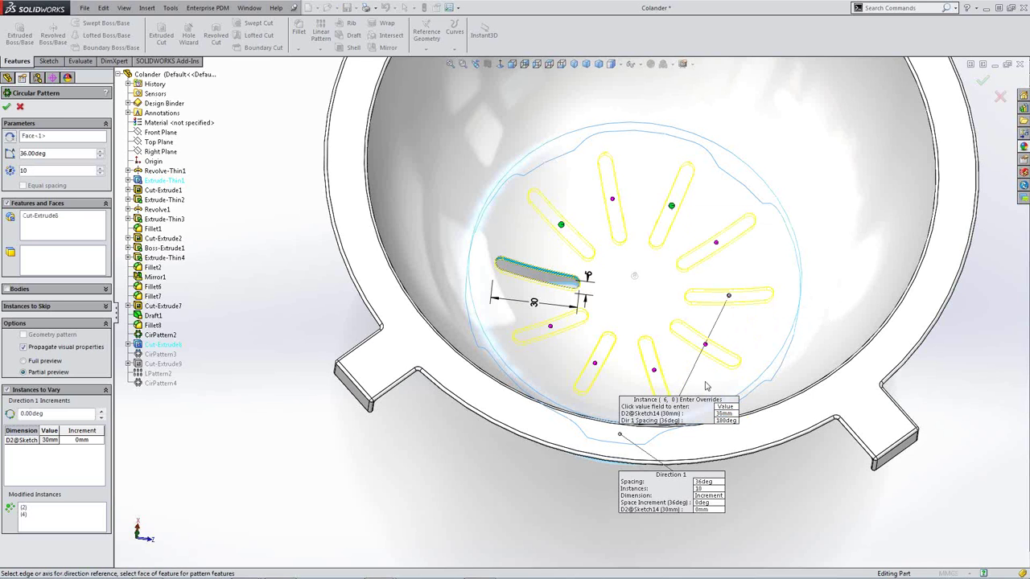
left_click(724, 413)
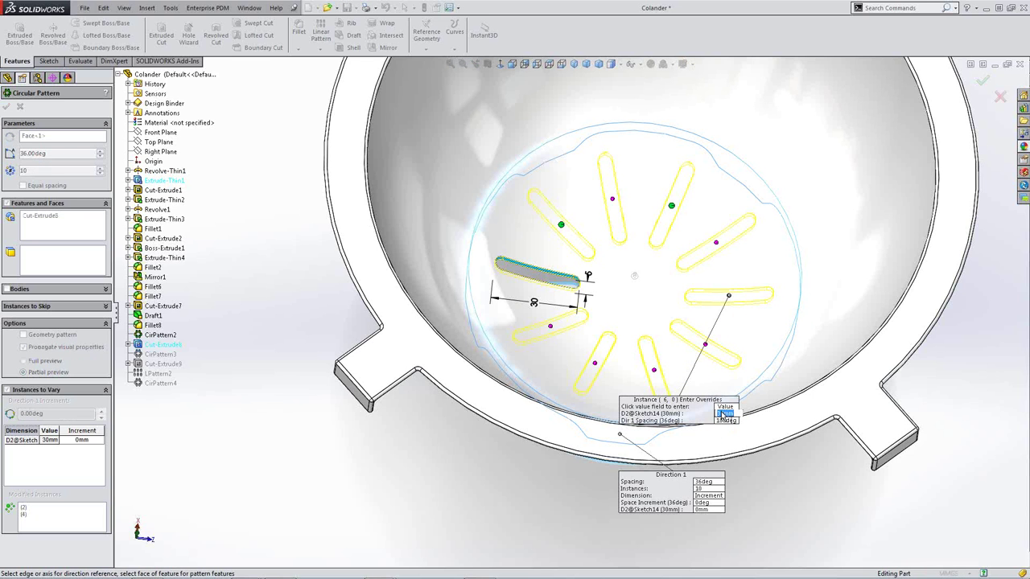
type("15")
key("Return")
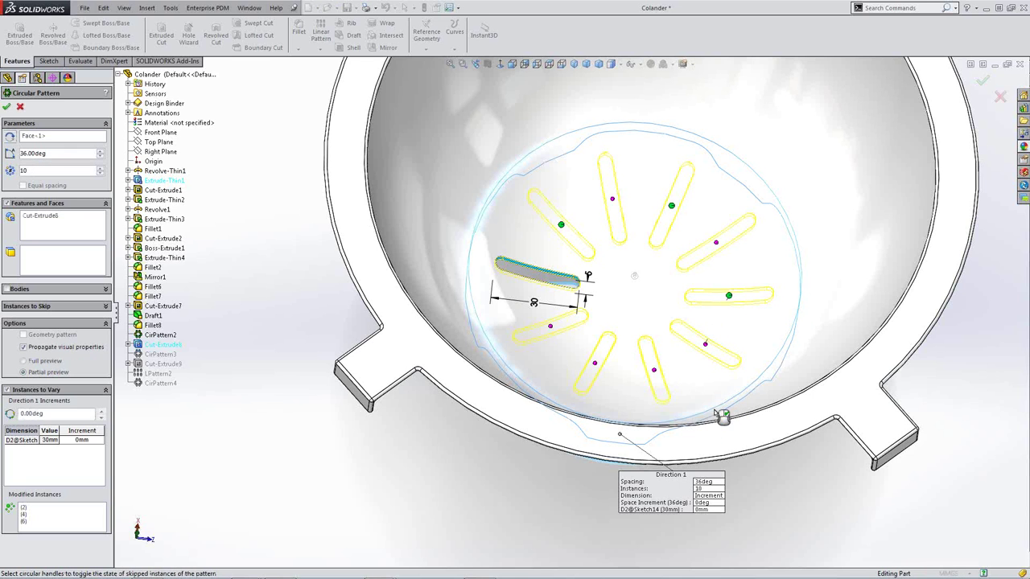
Override the slot length of the eighth pattern instance with 15 mm.
right_click(655, 371)
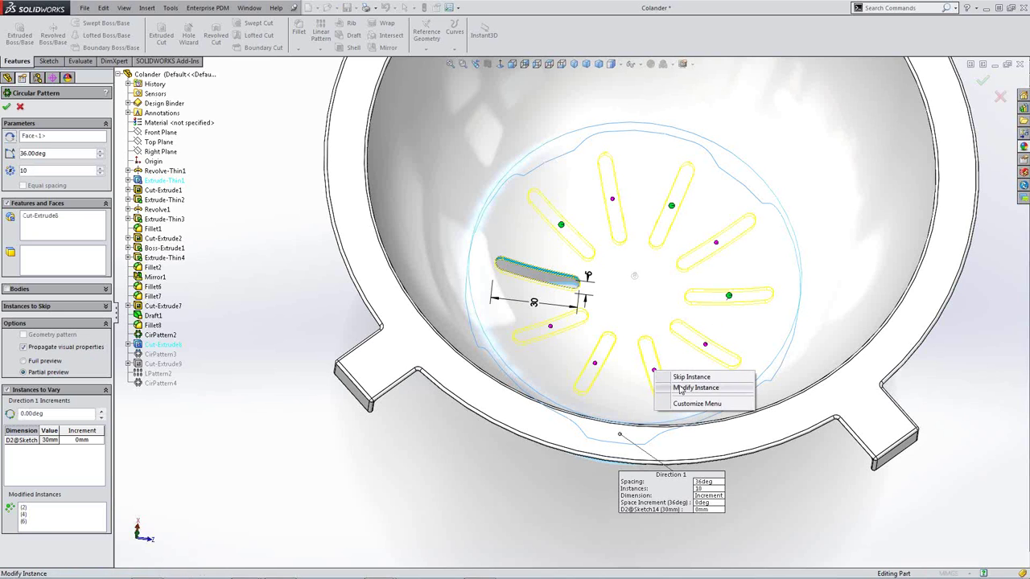
left_click(680, 387)
left_click(724, 414)
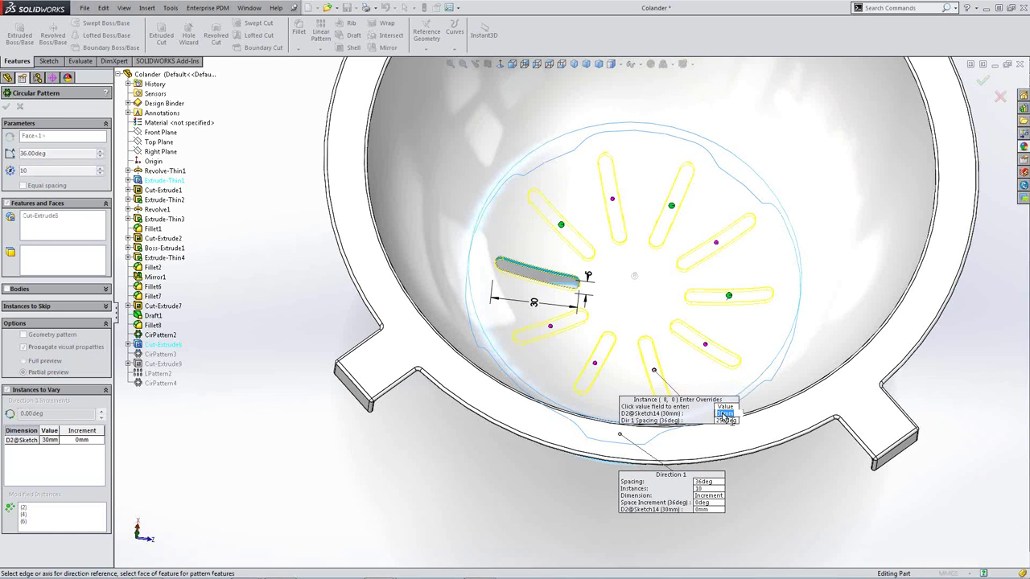
type("15")
key("Return")
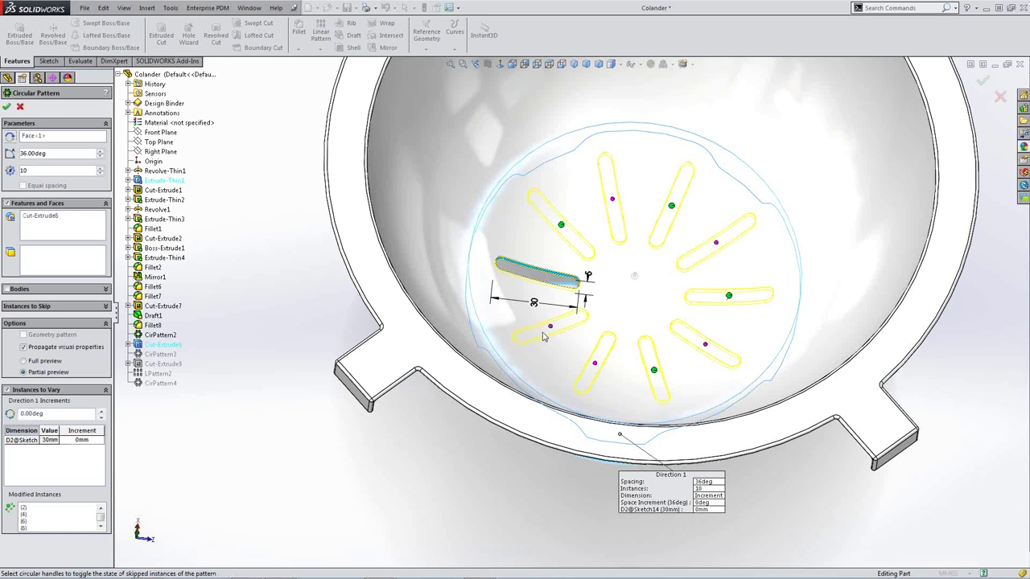
Override the slot length of the tenth pattern instance with 15 mm and complete the circular pattern.
right_click(549, 327)
left_click(597, 348)
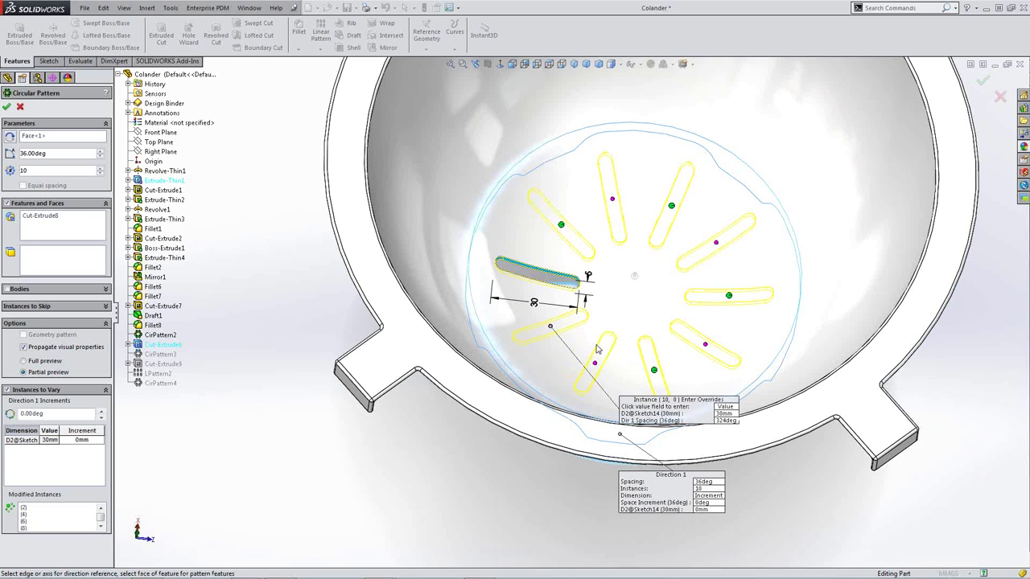
left_click(723, 414)
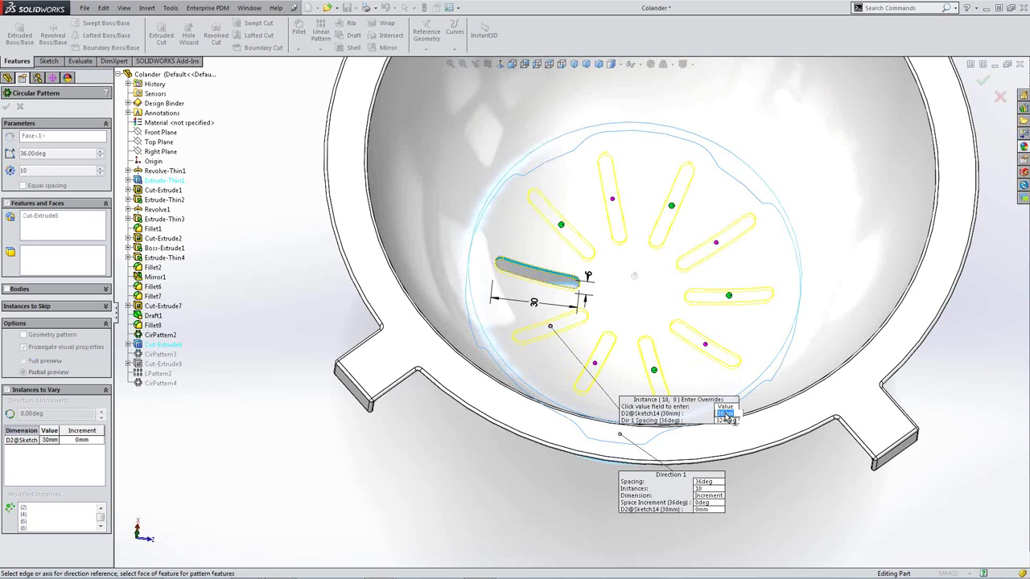
type("15")
key("Return")
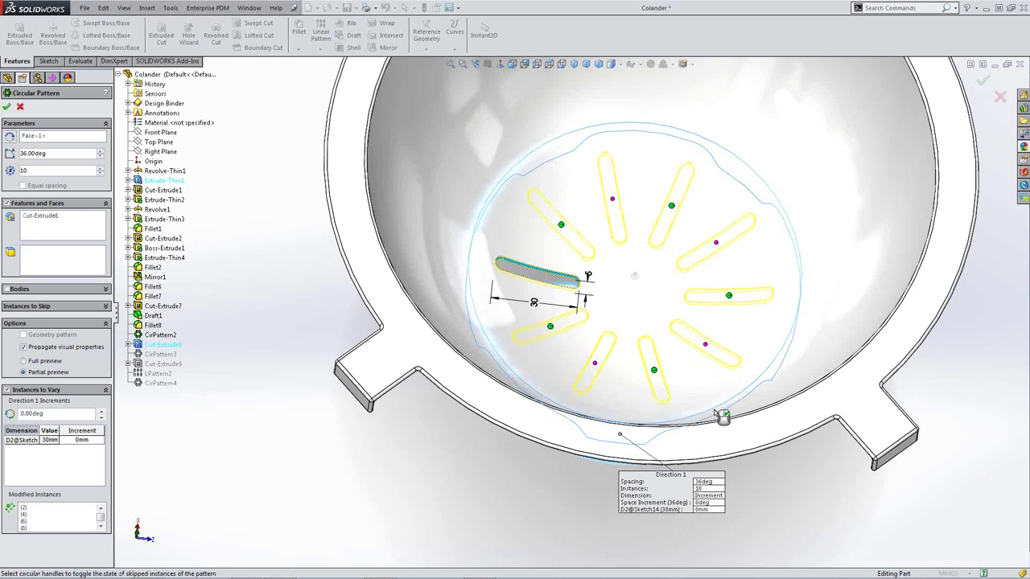
key("Return")
middle_click_drag(713, 420, 676, 416)
left_click(674, 475)
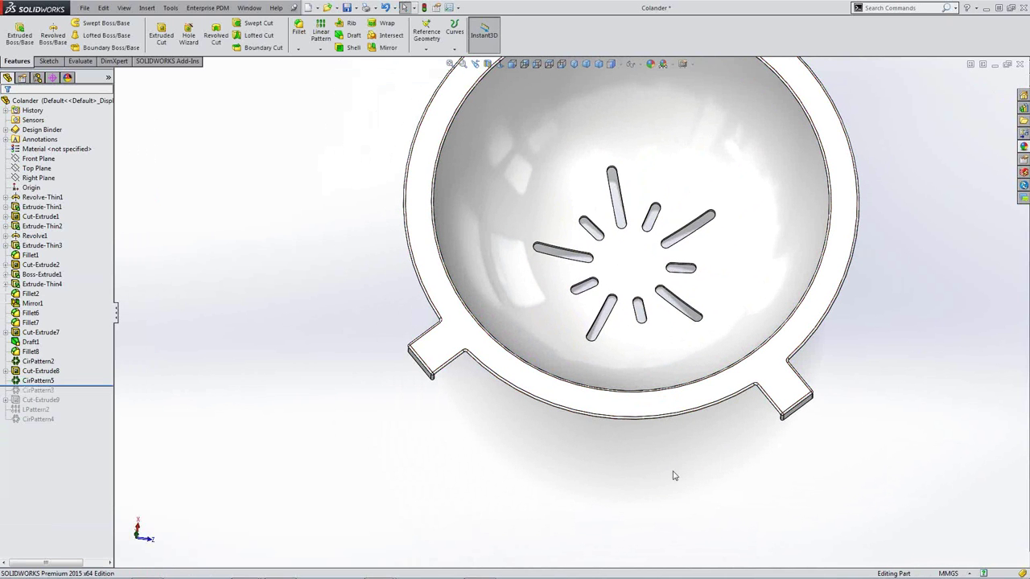
Suppress the newly made circular slot pattern and roll the model history forward to just after Cut-Extrude9.
left_click(48, 380)
left_click(70, 351)
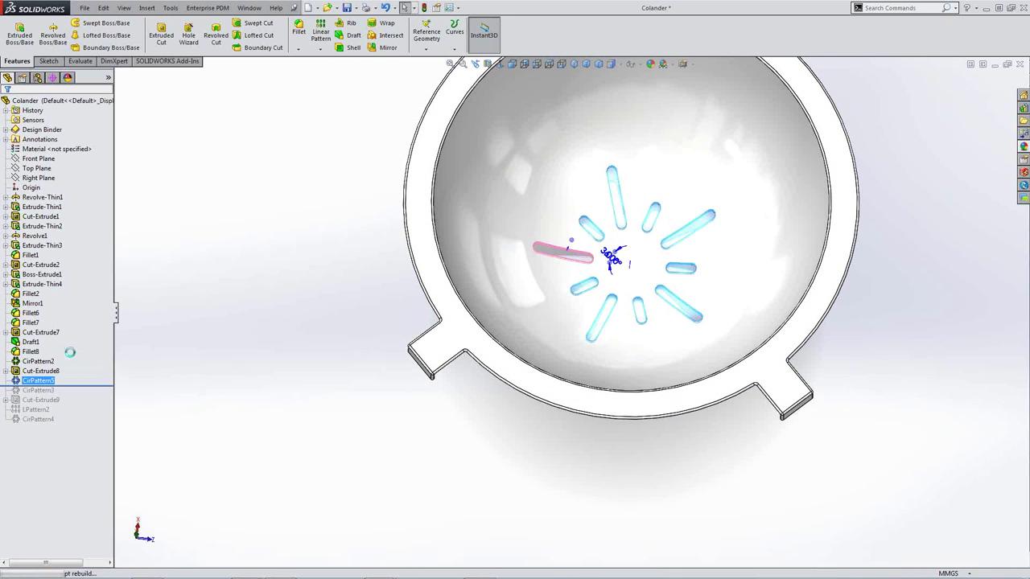
left_click_drag(85, 386, 97, 405)
mouse_move(629, 428)
middle_mouse_down()
mouse_move(633, 292)
mouse_move(621, 356)
mouse_move(635, 423)
middle_mouse_up()
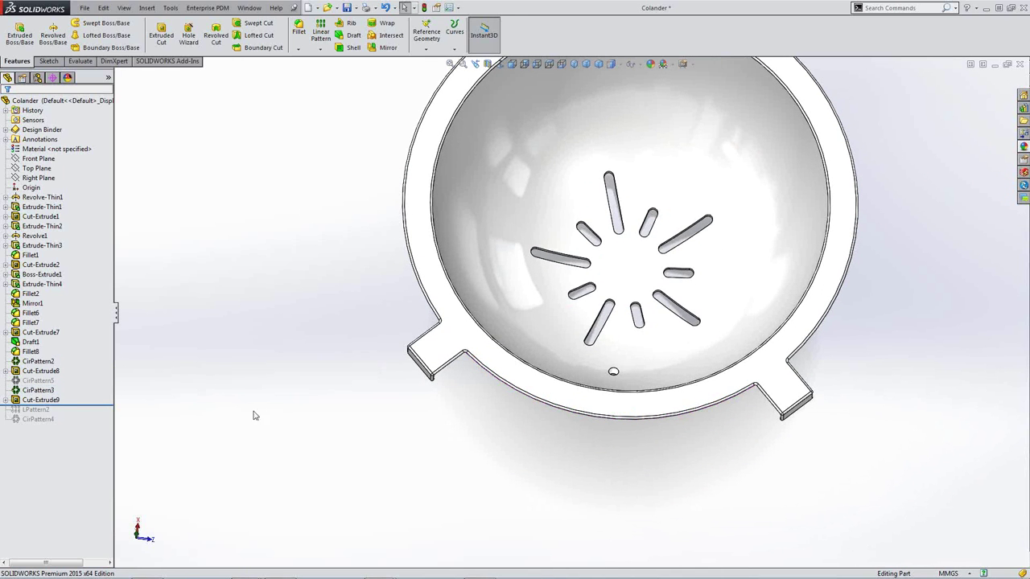
Roll the model history forward past LPattern2 and show the vertical row of holes from the side.
left_click_drag(94, 405, 95, 415)
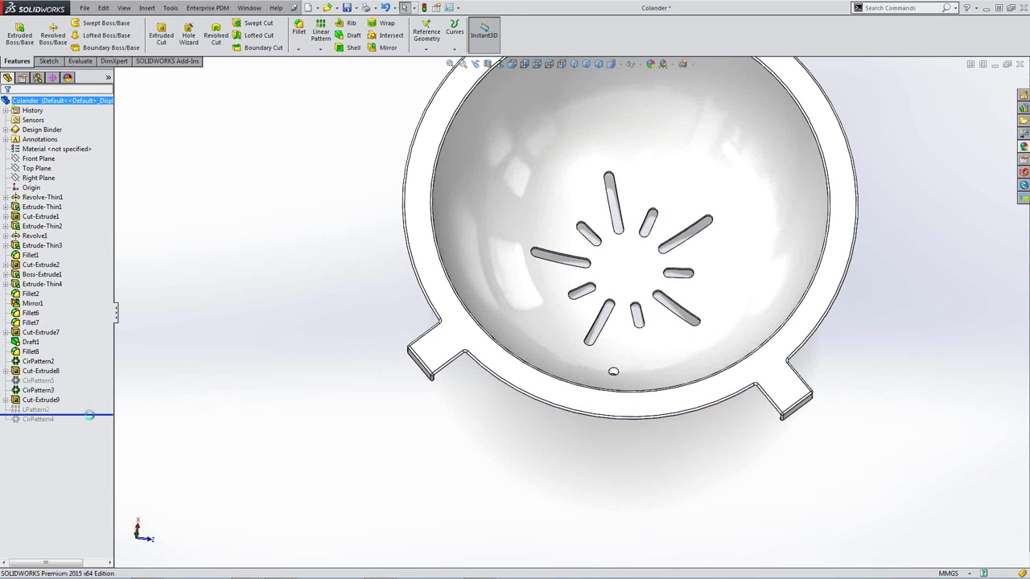
middle_click_drag(582, 443, 593, 300)
middle_click_drag(630, 469, 633, 410)
right_click(633, 411)
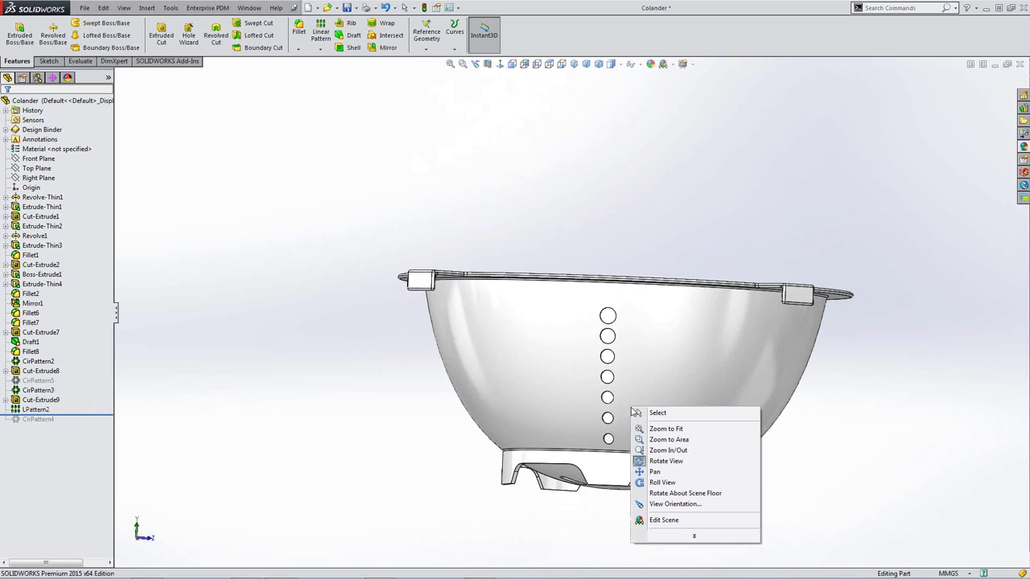
left_click(455, 463)
Open the definition of LPattern2, examine its Instances to Vary dimension increment, and accept it.
left_click(36, 409)
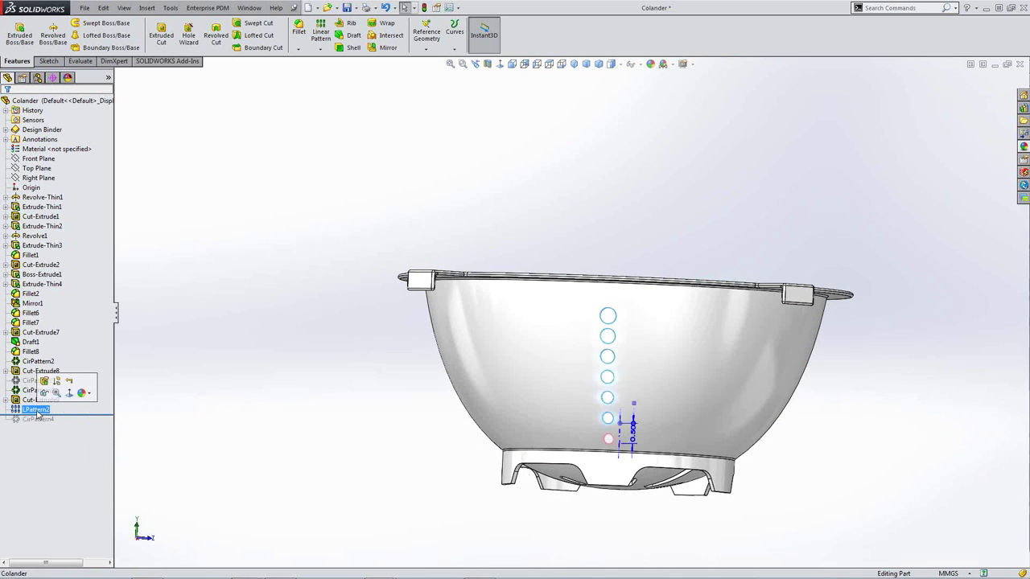
left_click(45, 383)
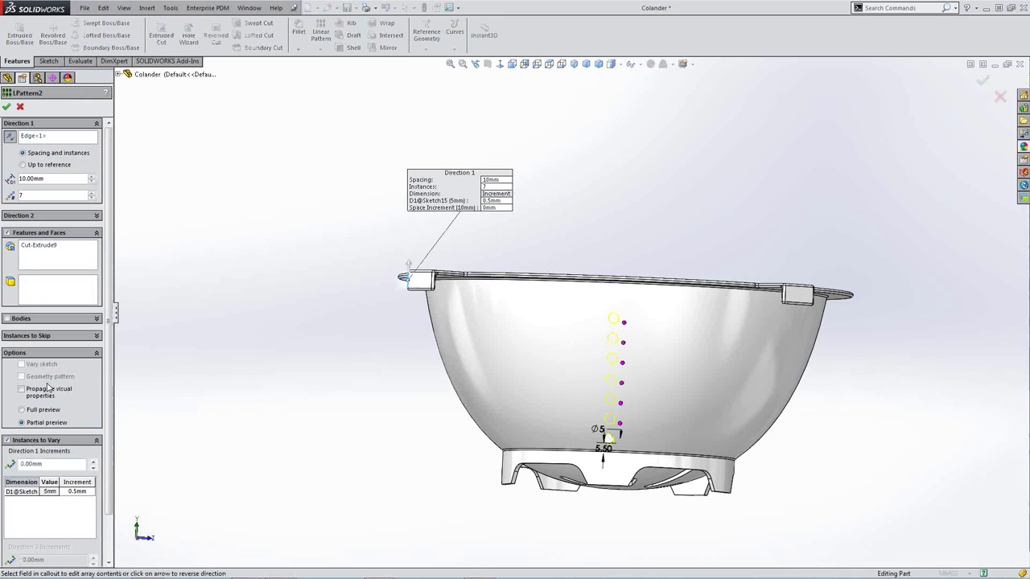
left_click_drag(109, 347, 110, 430)
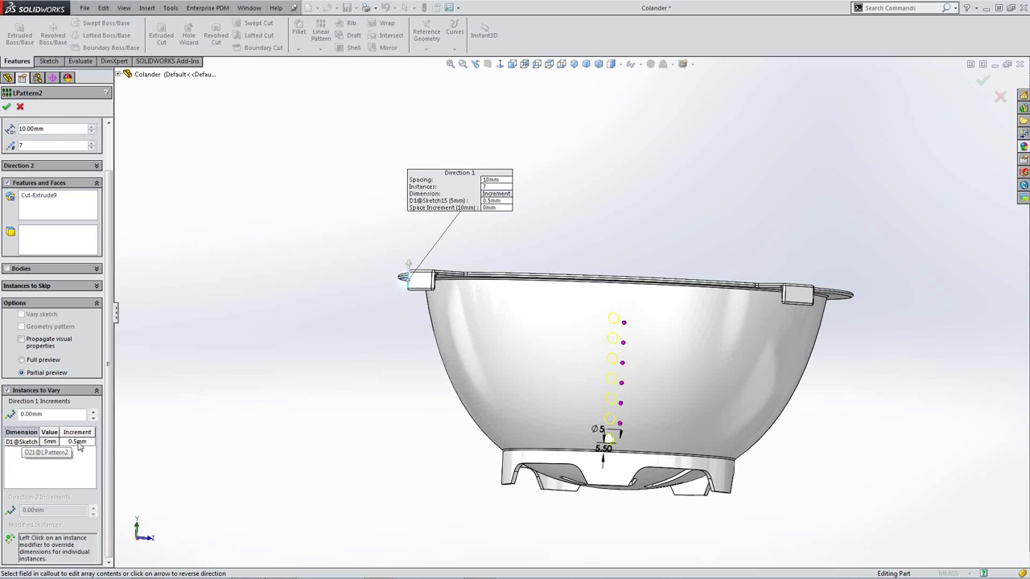
left_click(6, 106)
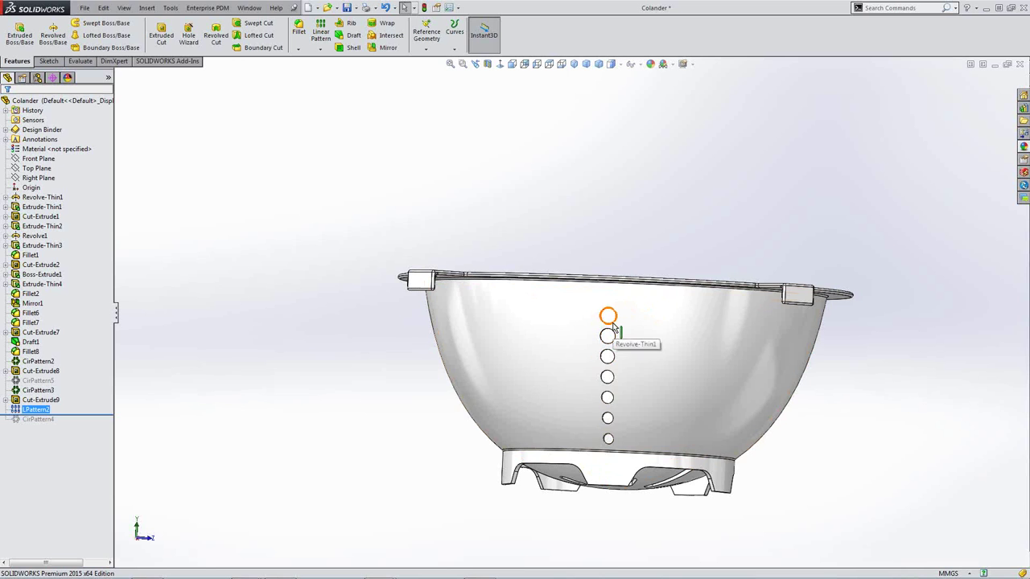
Roll the model history forward past CirPattern4 and show the inside of the colander bowl.
left_click_drag(112, 414, 113, 424)
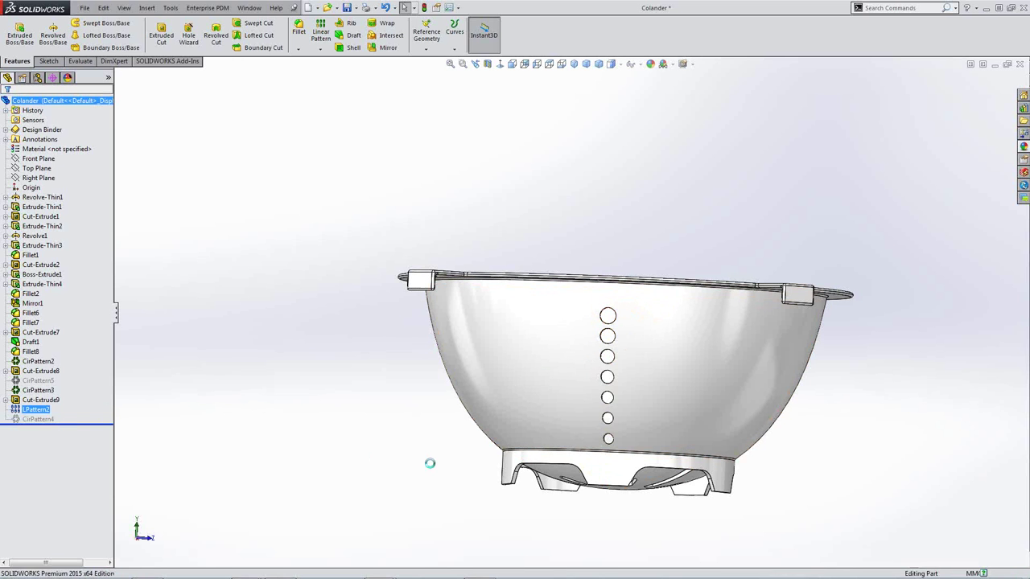
middle_click_drag(621, 341, 610, 527)
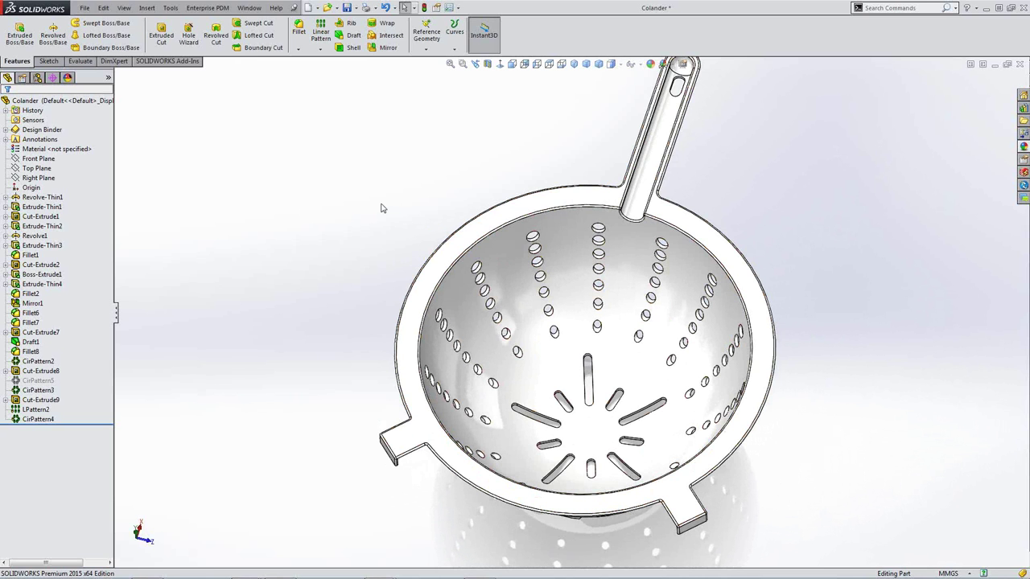
Open the recent part Colander Variable Pattern and look over its hole and slot patterns.
key("r")
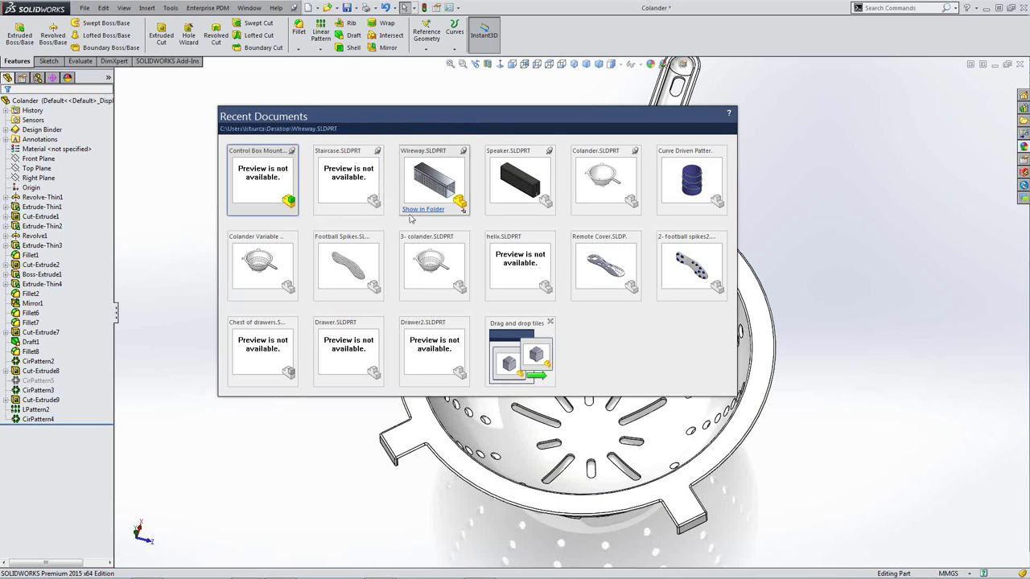
key("Escape")
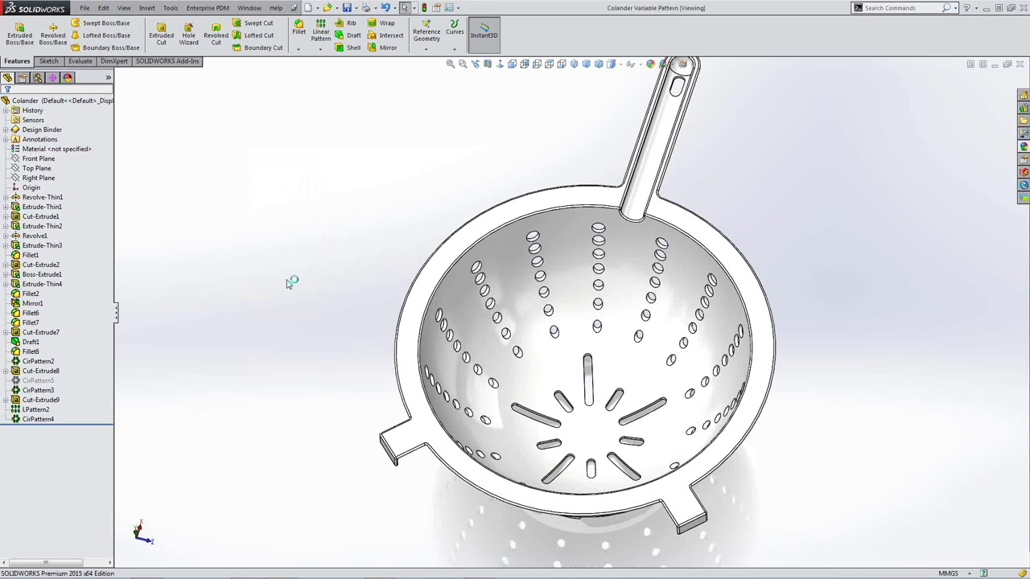
middle_click_drag(540, 448, 600, 389)
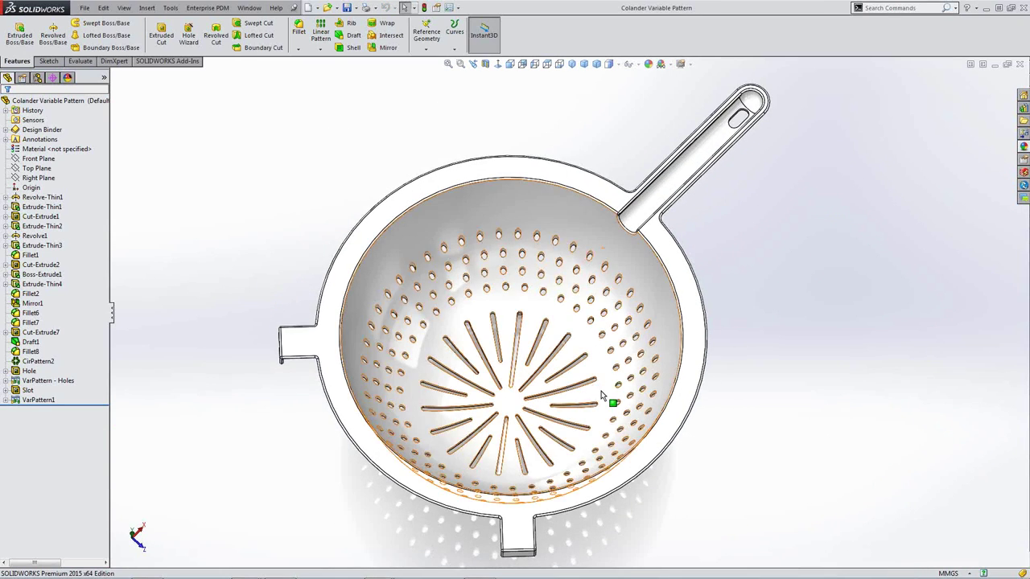
scroll(537, 399, "up", 2)
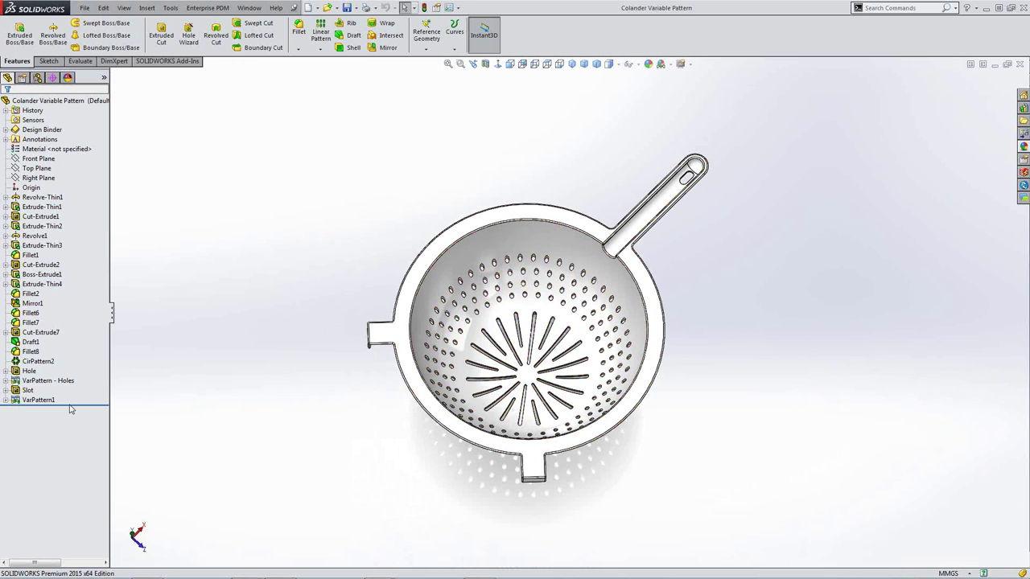
Roll the model history back to just after the Hole feature, before both variable patterns.
left_click_drag(77, 405, 77, 376)
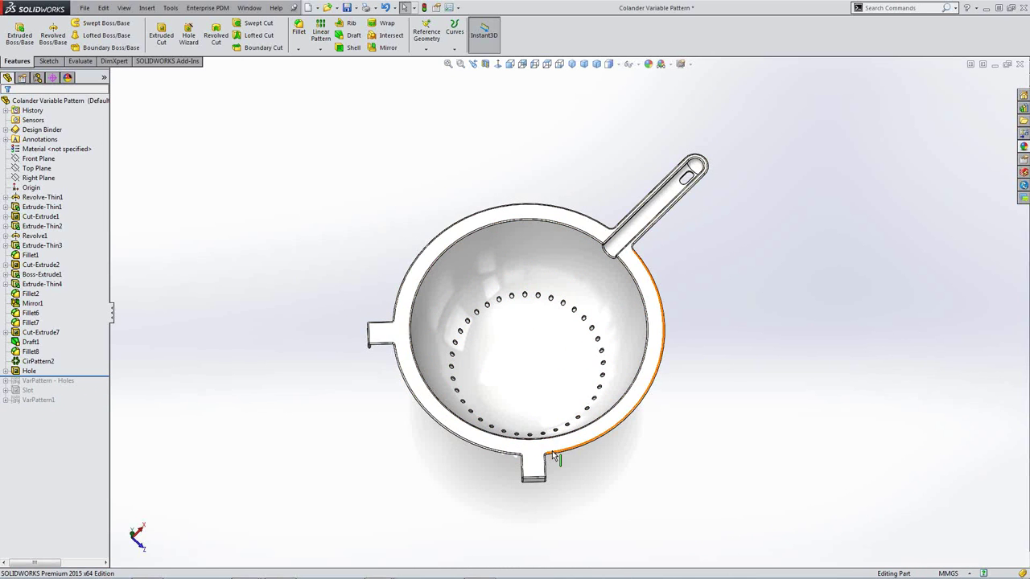
middle_click_drag(567, 423, 551, 477)
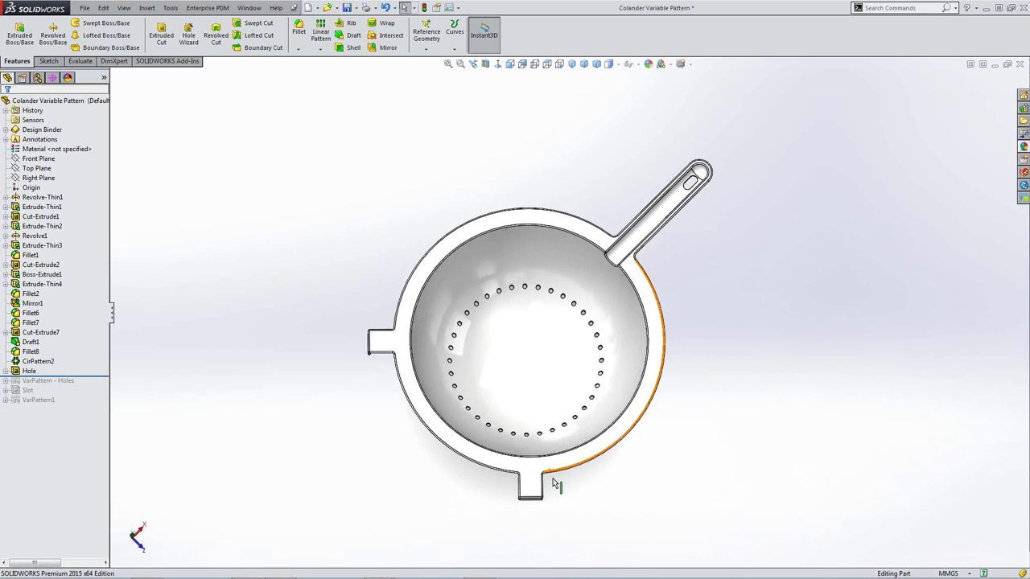
scroll(566, 427, "down", 4)
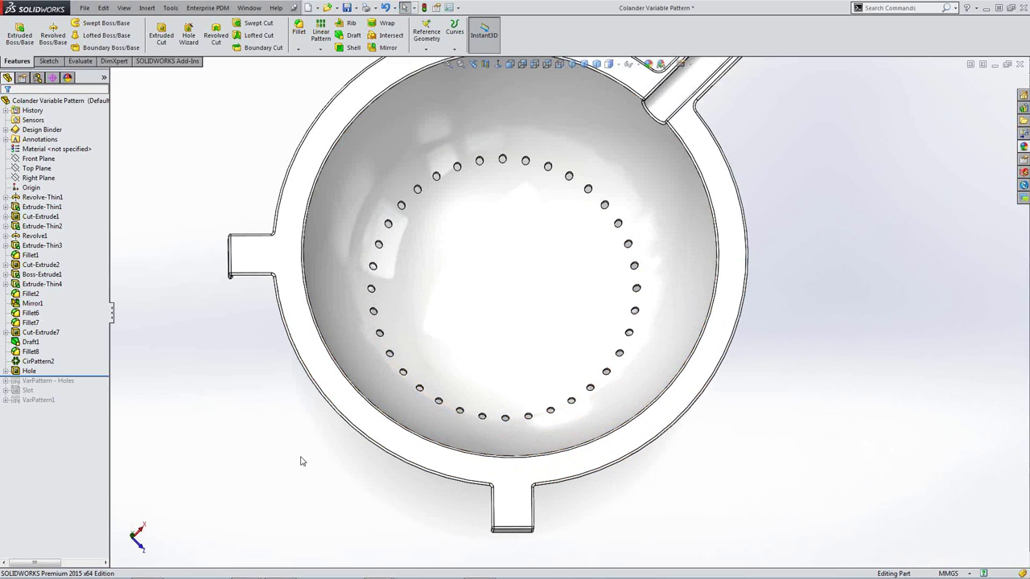
Start a Variable Pattern with the Hole feature as the feature to pattern.
left_click(321, 49)
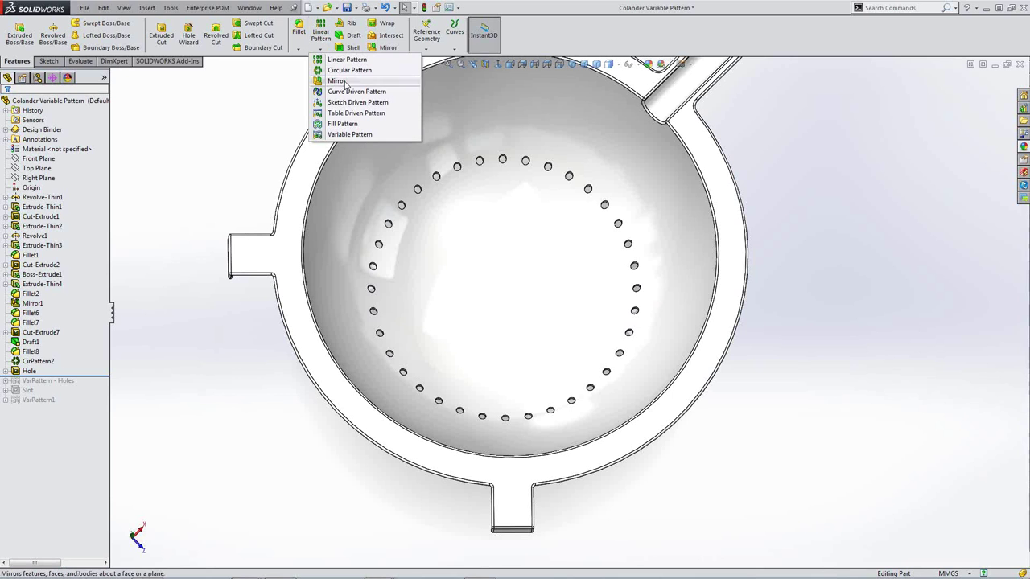
left_click(370, 134)
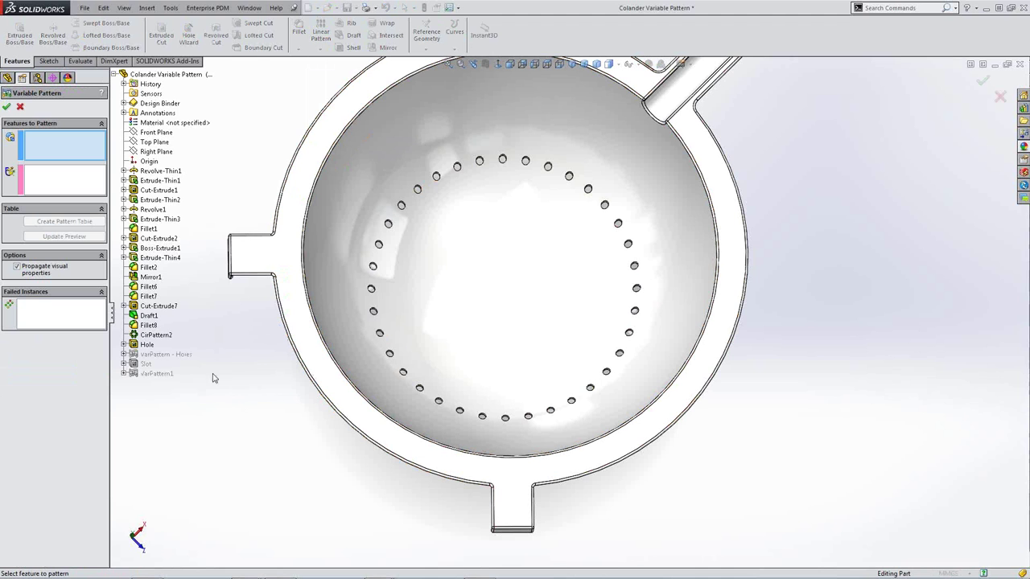
left_click(147, 345)
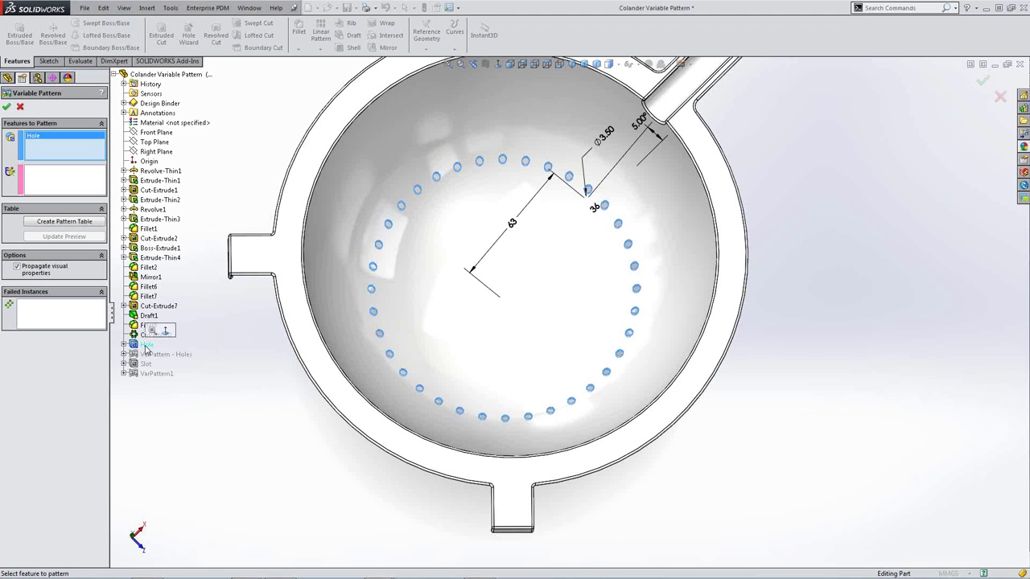
Create the pattern table for the holes and add 3 instances to it.
left_click(99, 226)
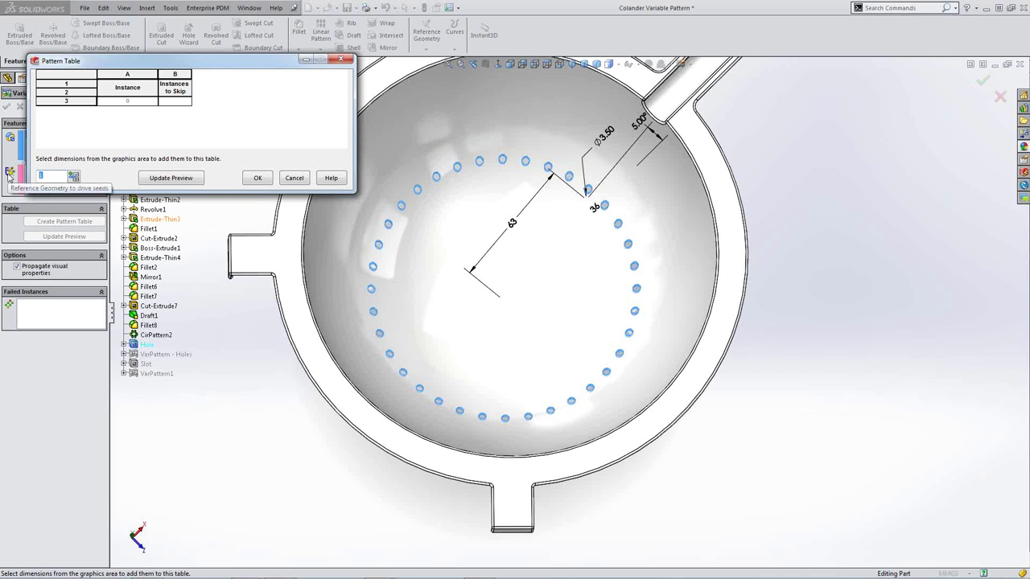
type("3")
key("Tab")
left_click(73, 176)
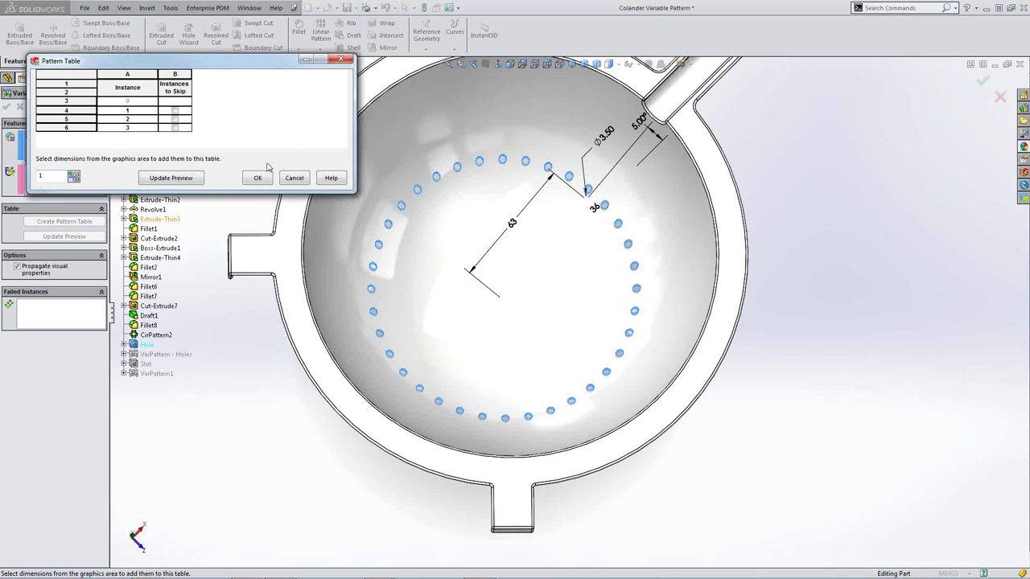
Add the hole sketch's pitch circle, instance count and angle dimensions to the pattern table.
left_click(513, 227)
left_click(594, 208)
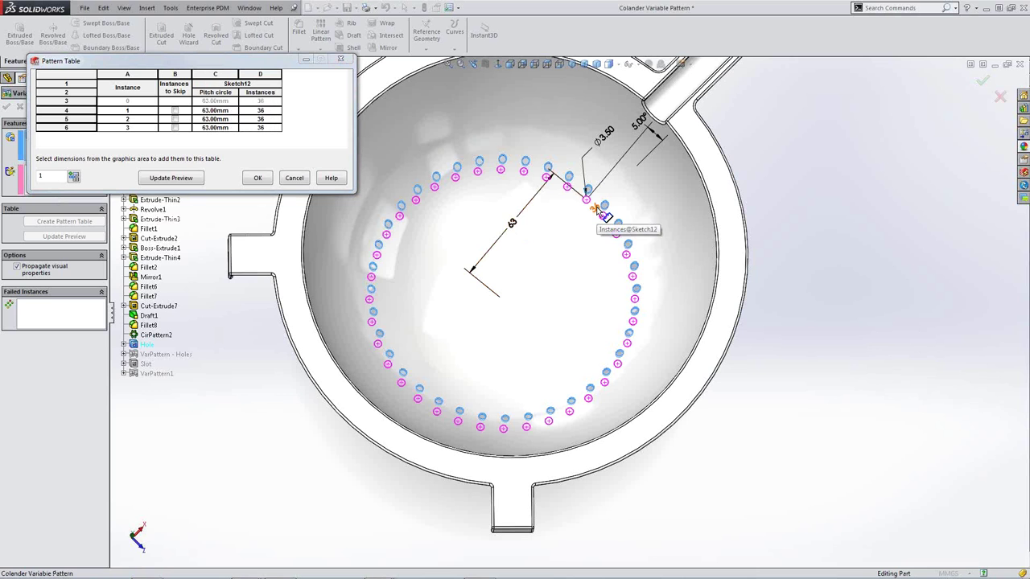
left_click(641, 131)
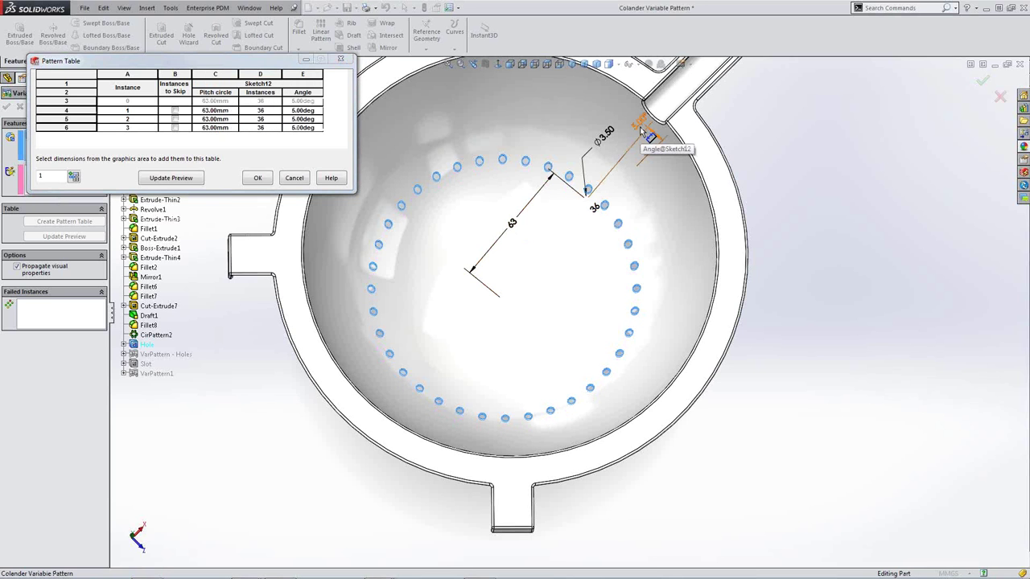
Set the Pitch circle values of instances 1, 2 and 3 to 70, 77 and 84 mm.
left_click(224, 113)
left_click_drag(229, 109, 202, 110)
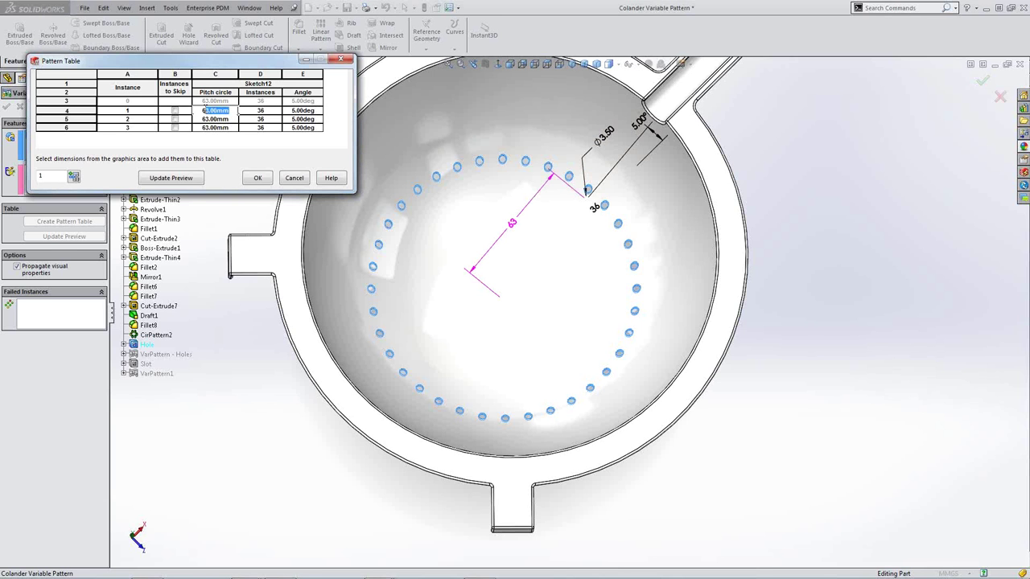
type("70")
key("Return")
type("77")
key("Return")
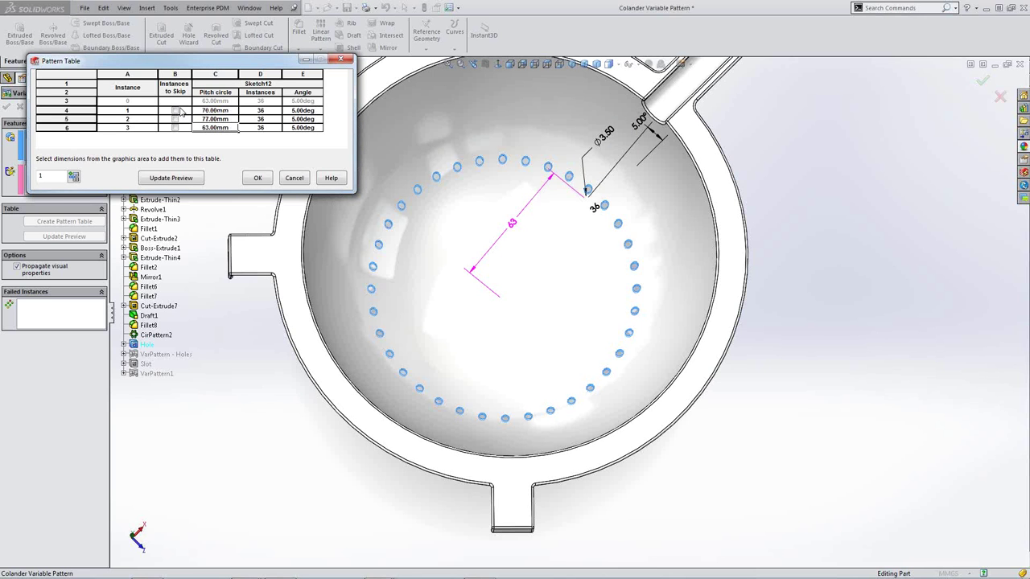
type("84")
key("Tab")
Set the Instances values of pattern instances 1, 2 and 3 to 40, 44 and 48.
key("Up")
key("Up")
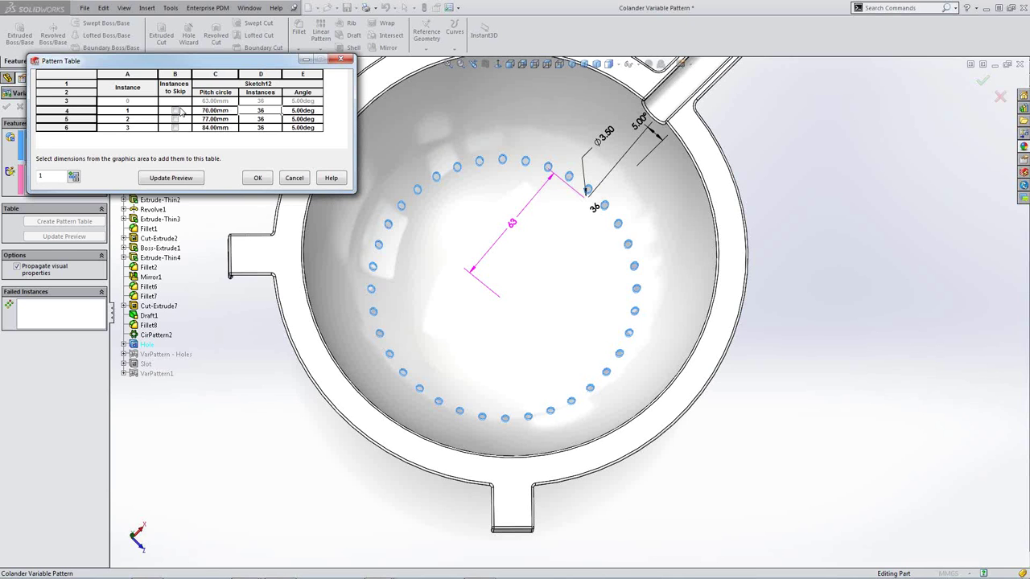
type("40")
key("Down")
type("44")
key("Down")
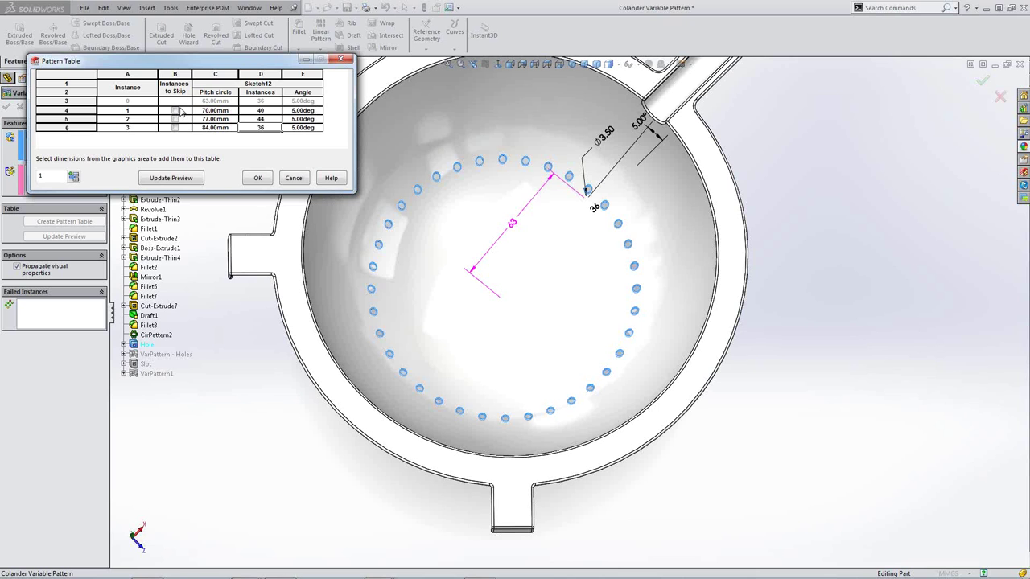
type("48")
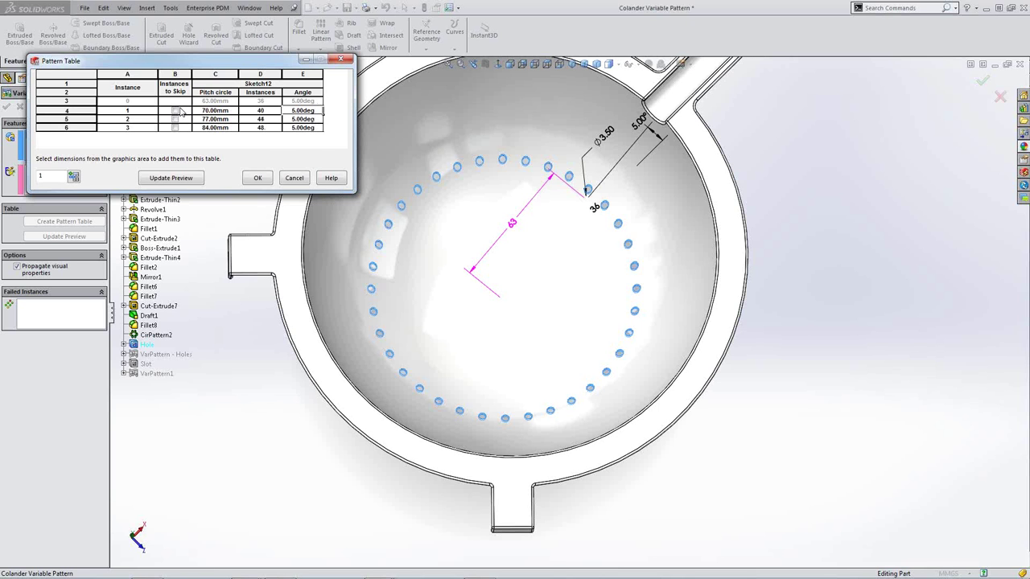
Set the Angle of instances 1 and 3 to 10 degrees, accept the pattern table and create the variable pattern.
type("10")
key("Down")
key("Down")
type("10")
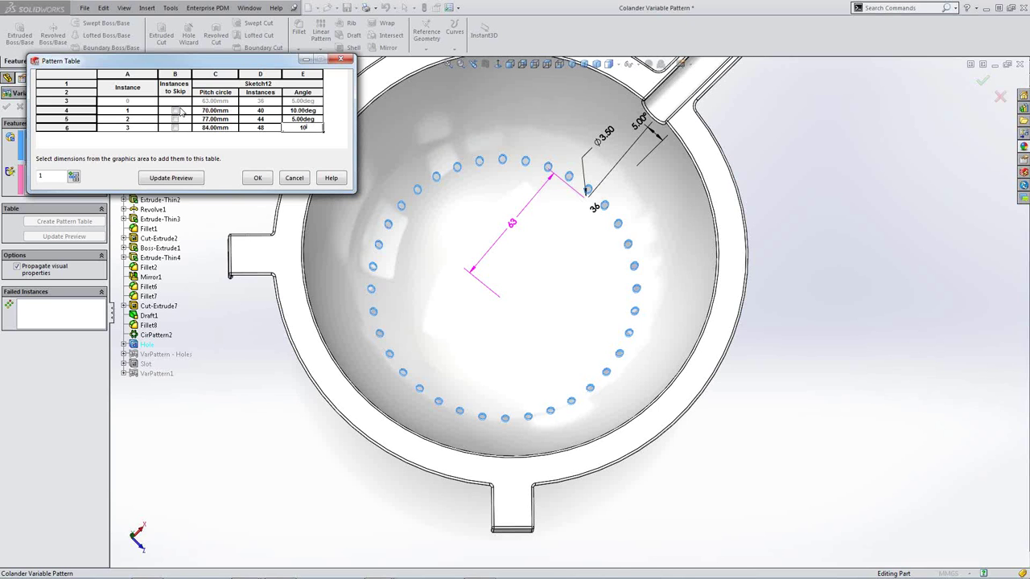
left_click(294, 141)
left_click(257, 178)
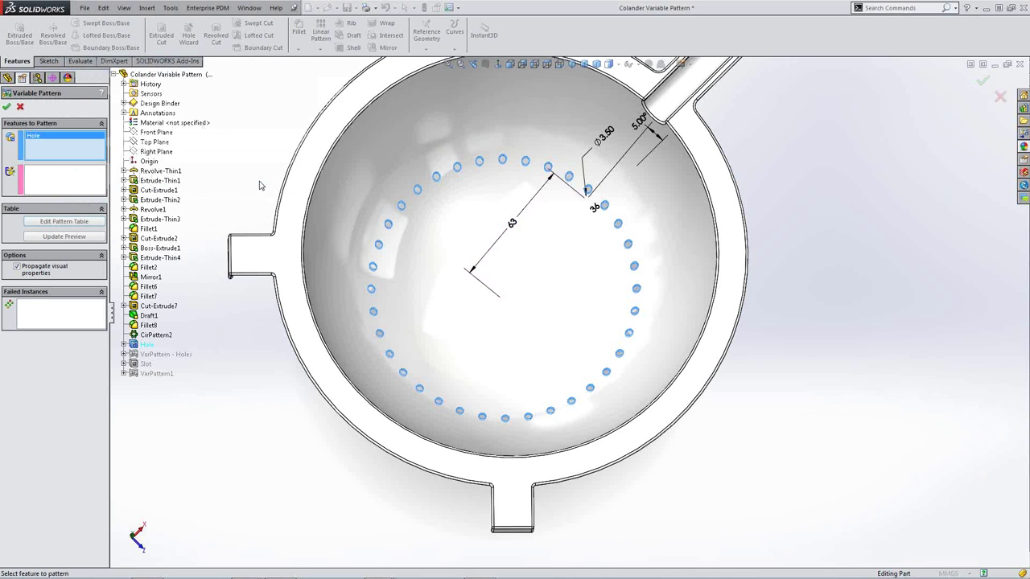
left_click(7, 108)
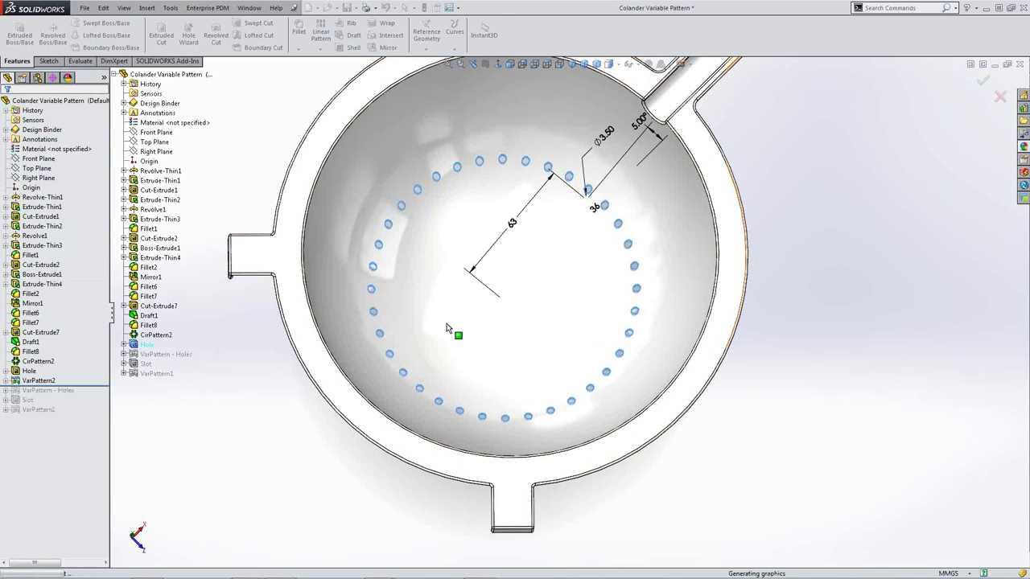
Roll the colander's feature history forward past VarPattern1 to restore the slot pattern.
scroll(447, 326, "down", 2)
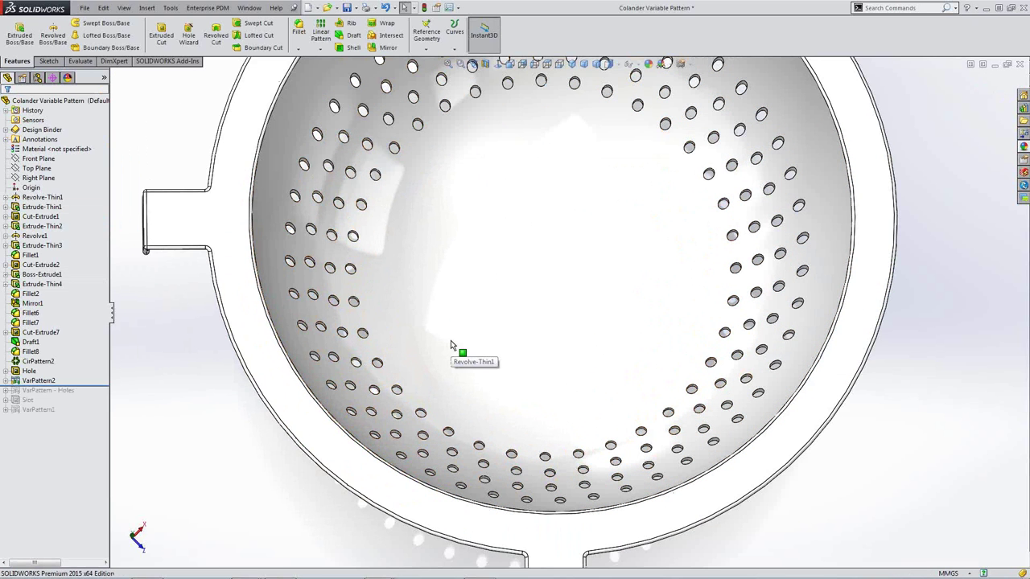
scroll(451, 340, "up", 4)
middle_click(523, 408)
middle_click_drag(523, 409, 519, 430)
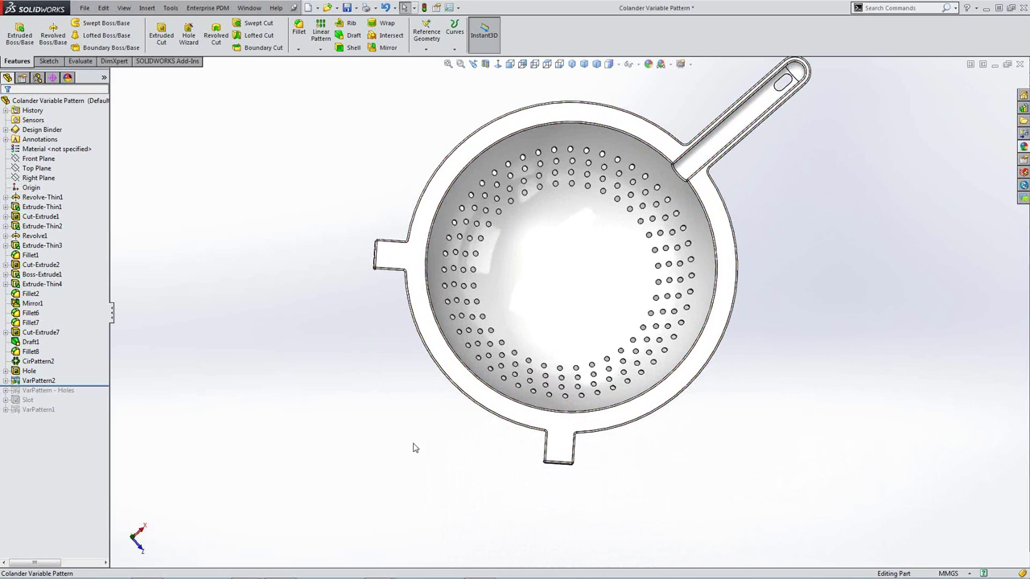
left_click_drag(93, 389, 92, 414)
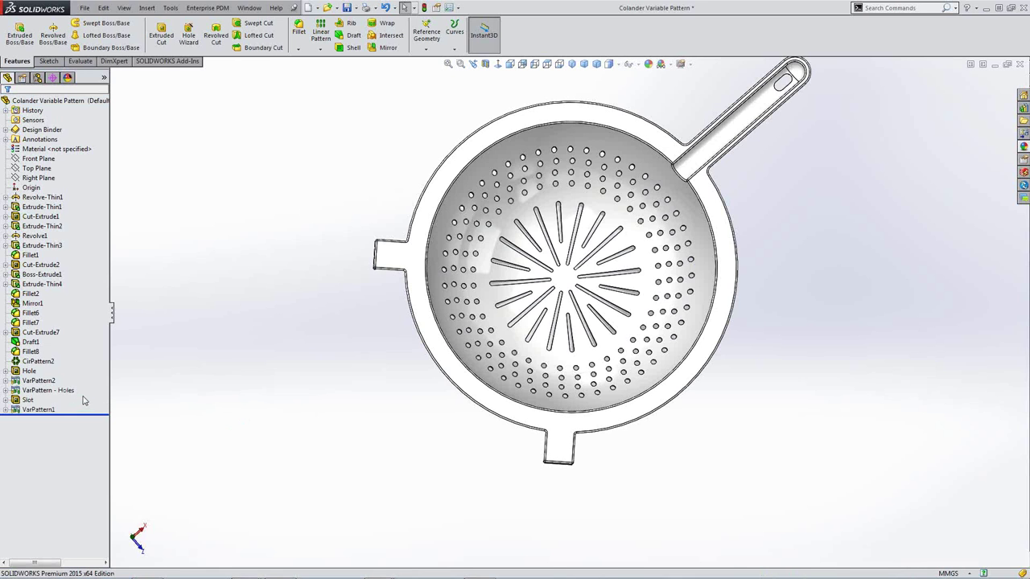
scroll(565, 294, "down", 5)
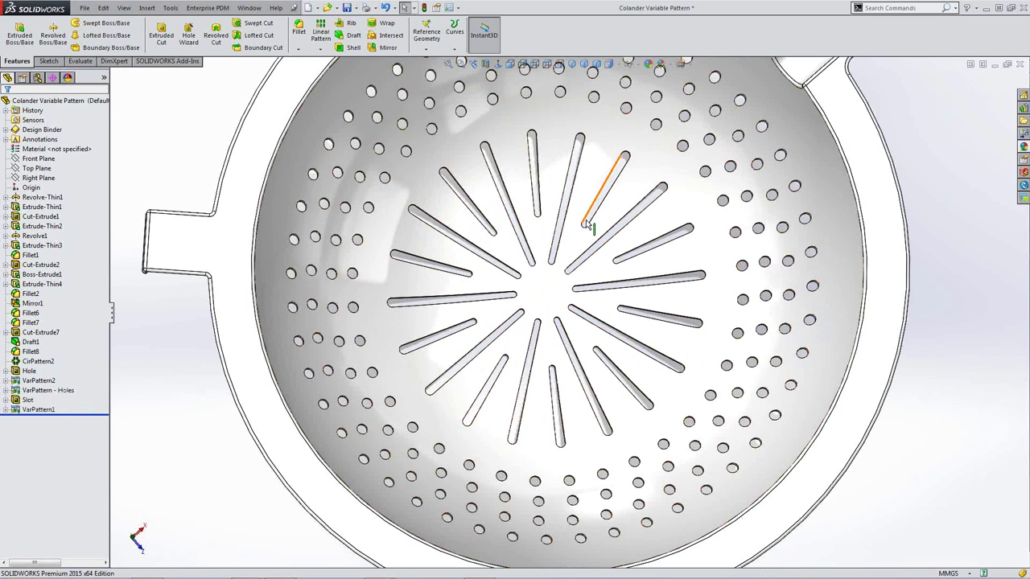
scroll(569, 299, "up", 4)
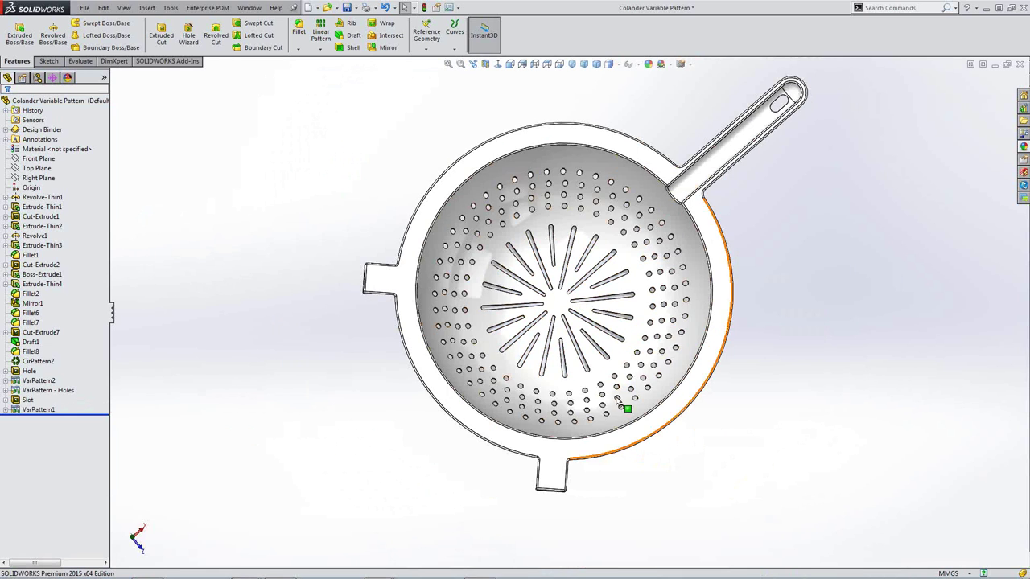
middle_click_drag(525, 400, 531, 306)
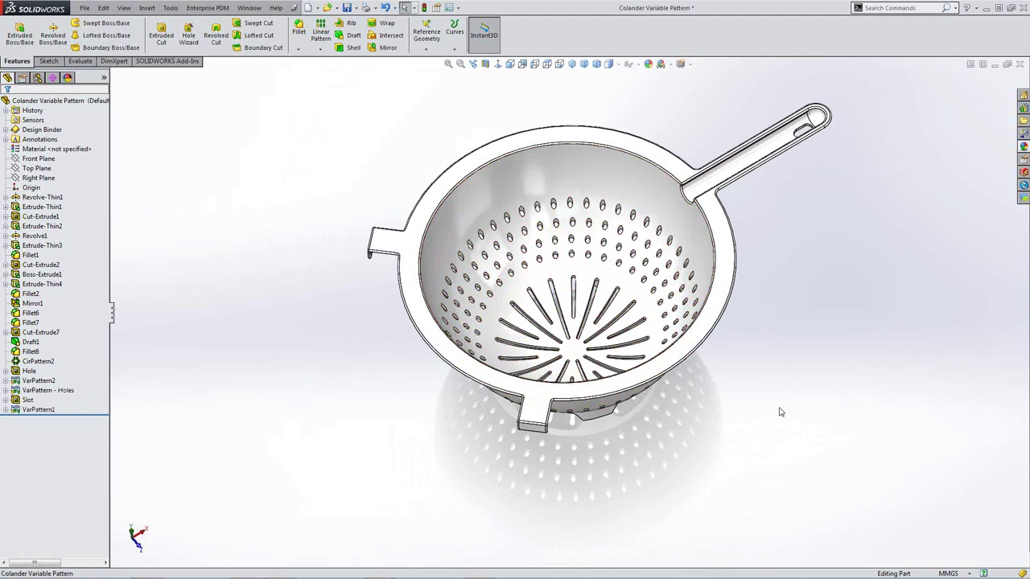
Switch to the PowerPoint slide show on driven patterns.
key("super+Tab")
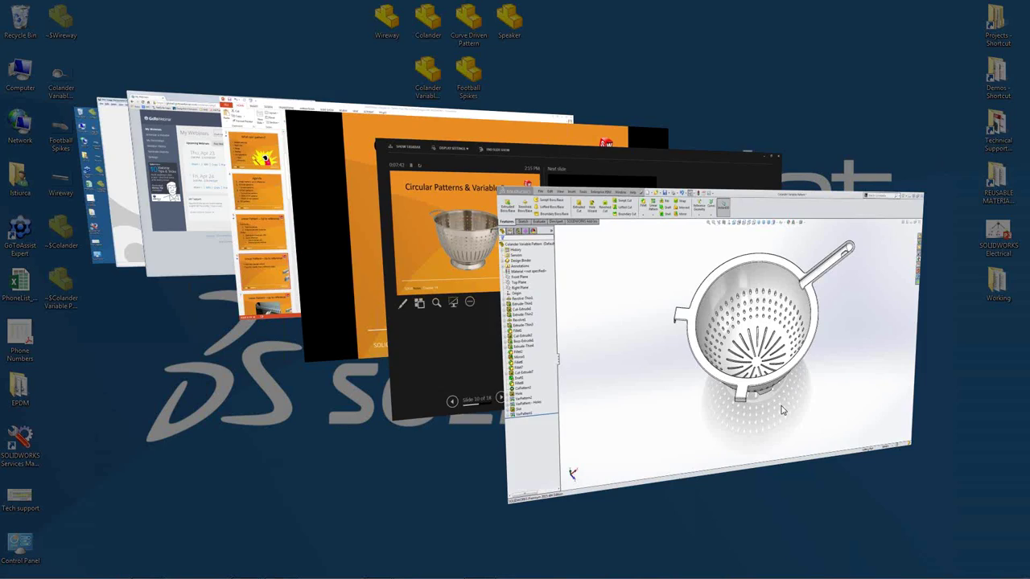
key("Tab")
key("Tab")
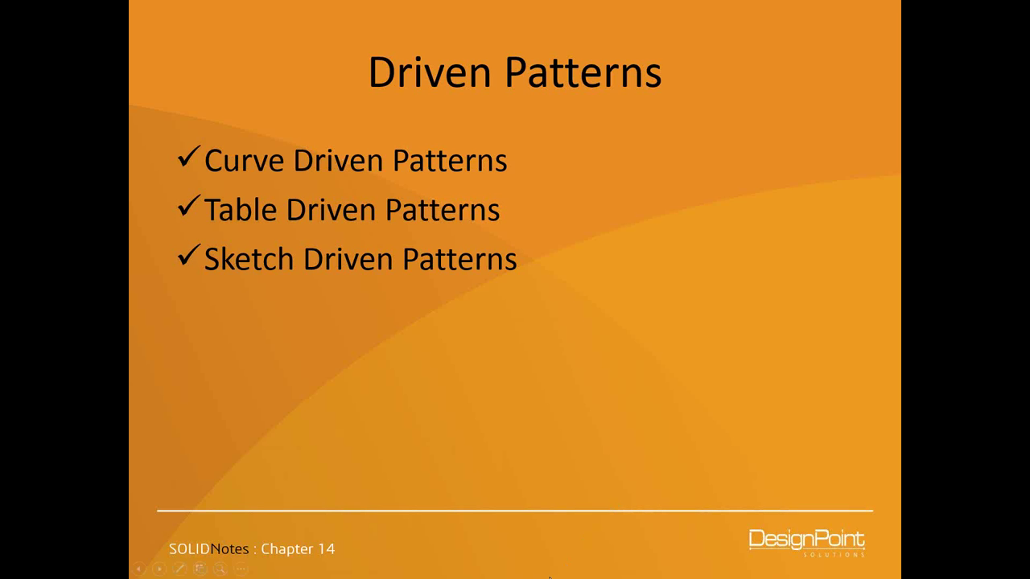
Switch back to SOLIDWORKS and open the recent part Curve Driven Pattern.
key("alt+Tab")
key("alt+Tab")
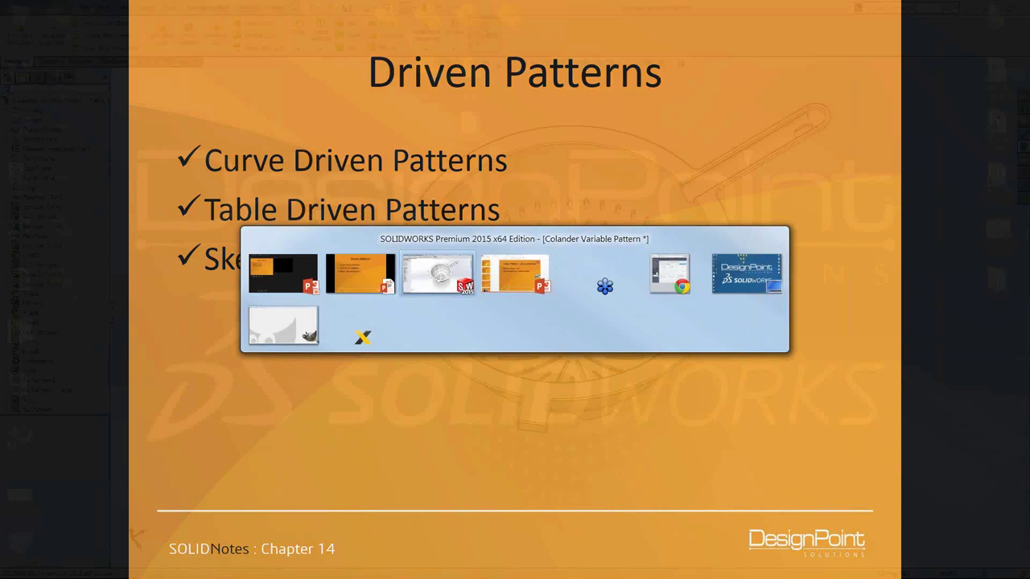
key("r")
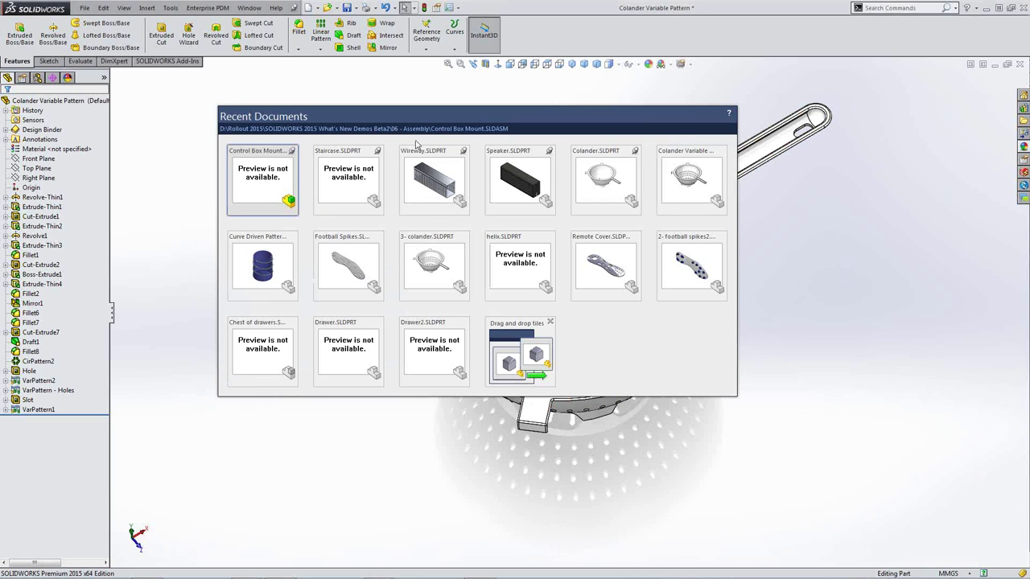
left_click(245, 280)
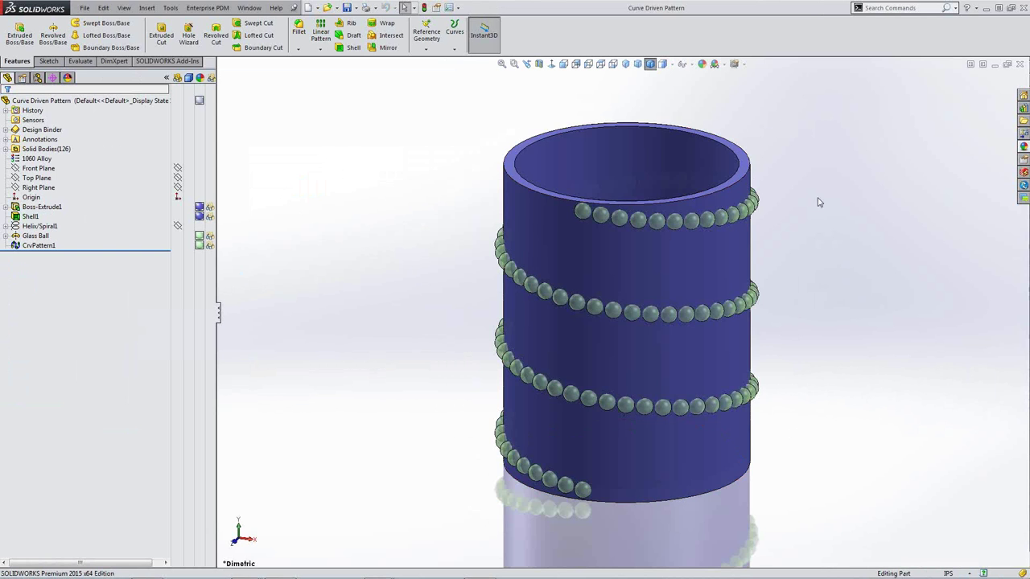
Roll the feature history back to just before CrvPattern1, leaving only the seed glass ball on the cylinder.
middle_click_drag(815, 201, 809, 232)
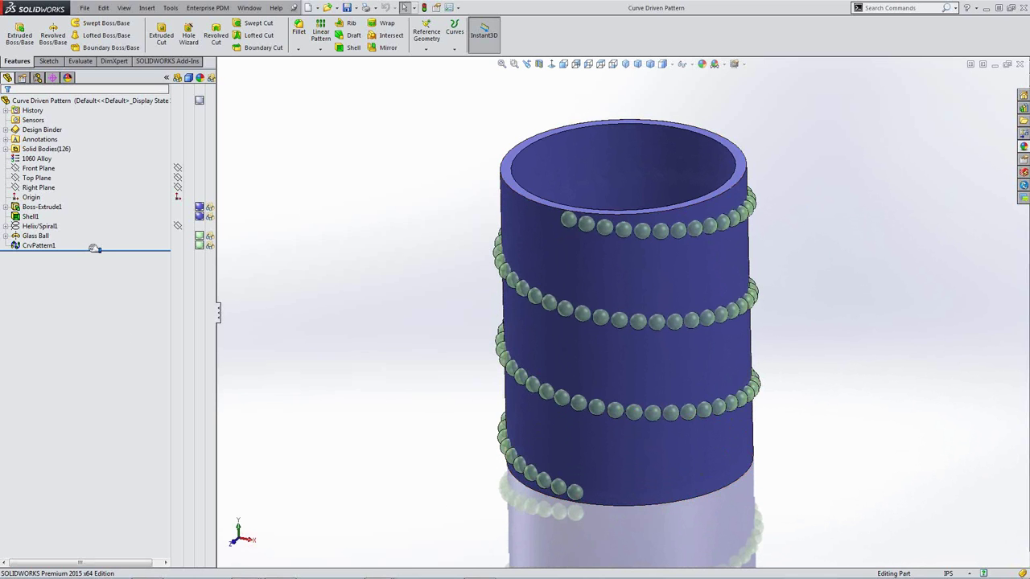
left_click_drag(90, 251, 94, 242)
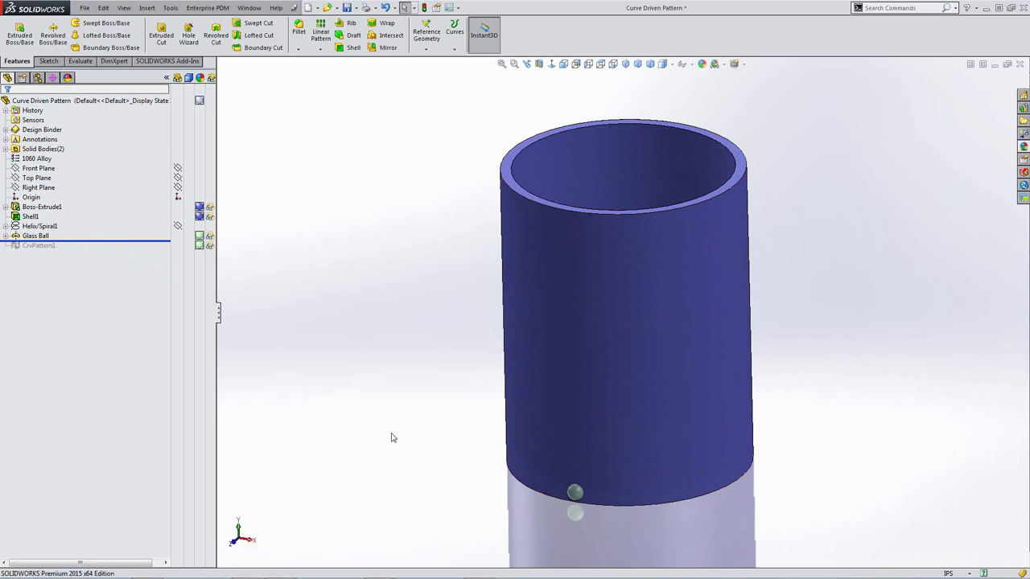
middle_click_drag(408, 444, 416, 464)
left_click(41, 237)
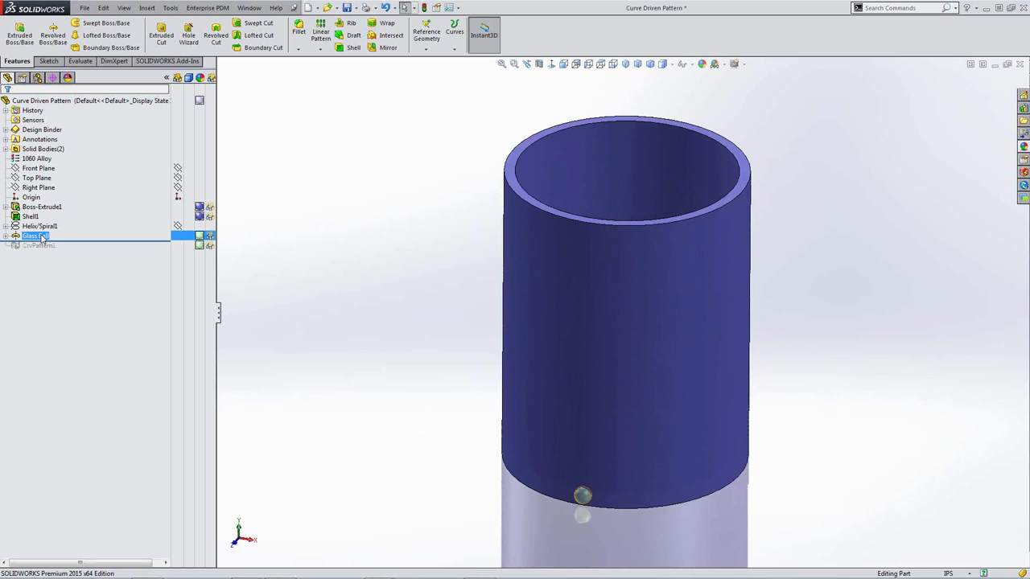
left_click(348, 366)
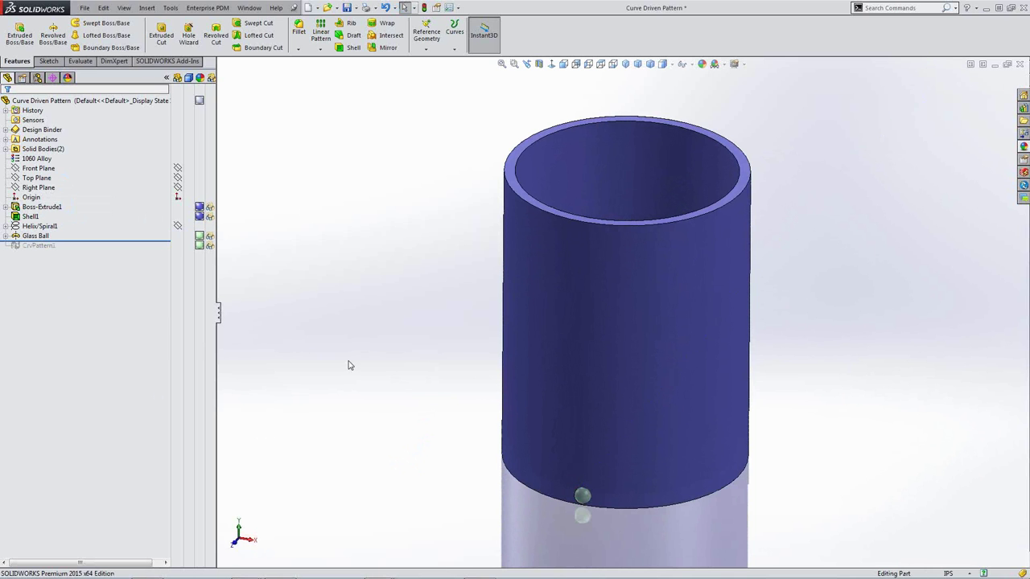
Show the hidden Helix/Spiral1 curve around the cylinder.
left_click(6, 227)
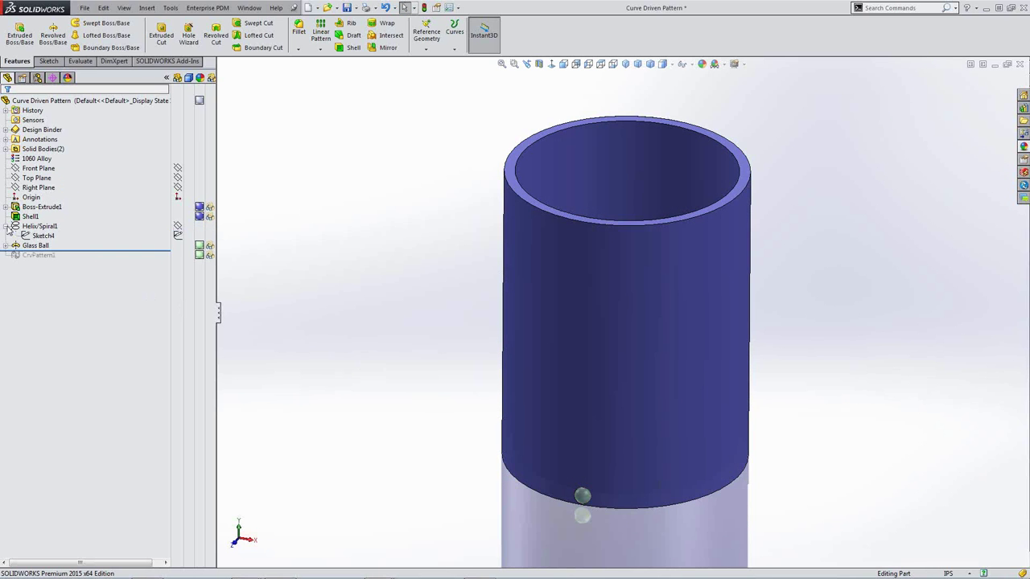
left_click(39, 226)
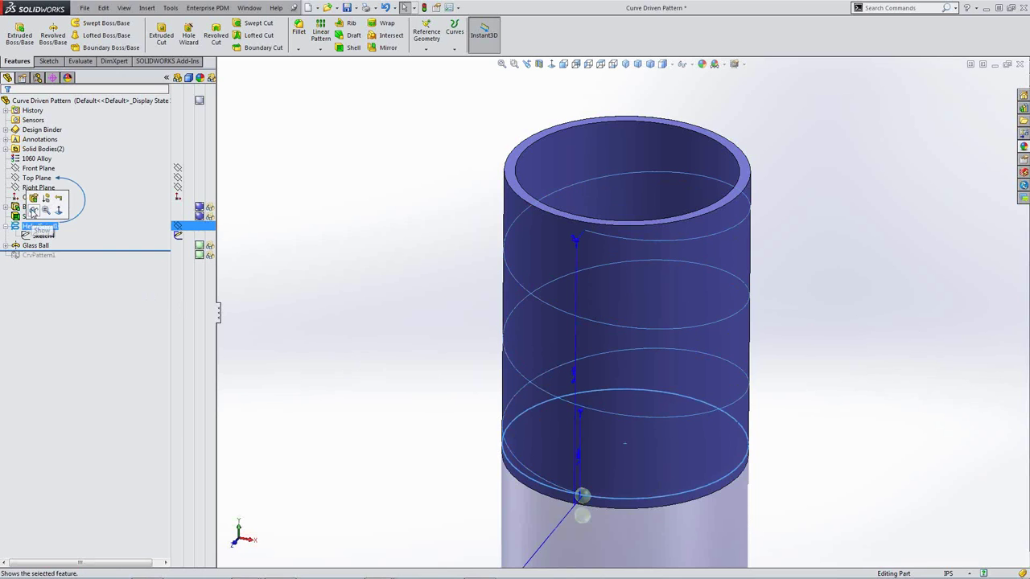
left_click(37, 206, "ctrl")
left_click(341, 329)
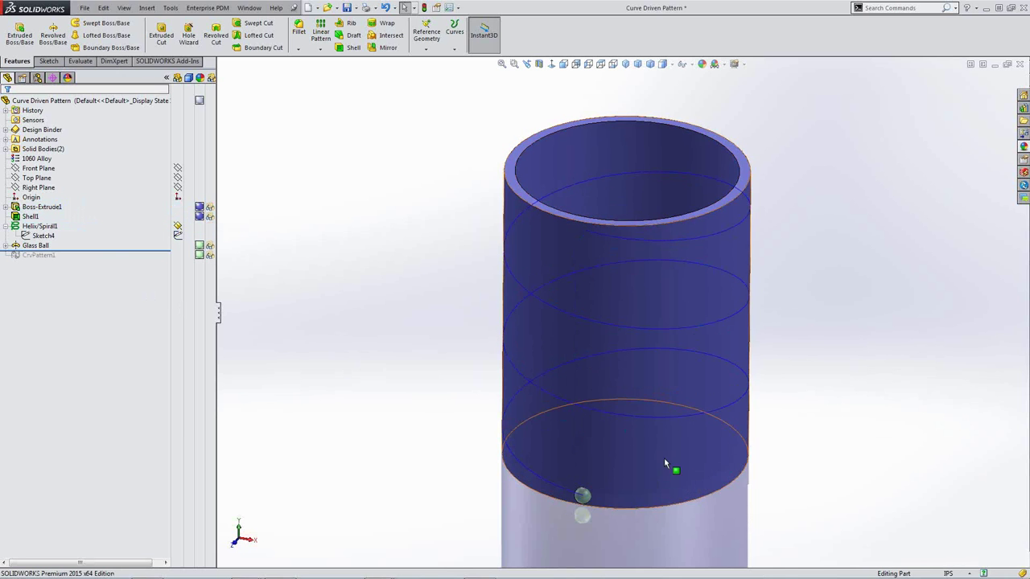
middle_click_drag(693, 489, 698, 462)
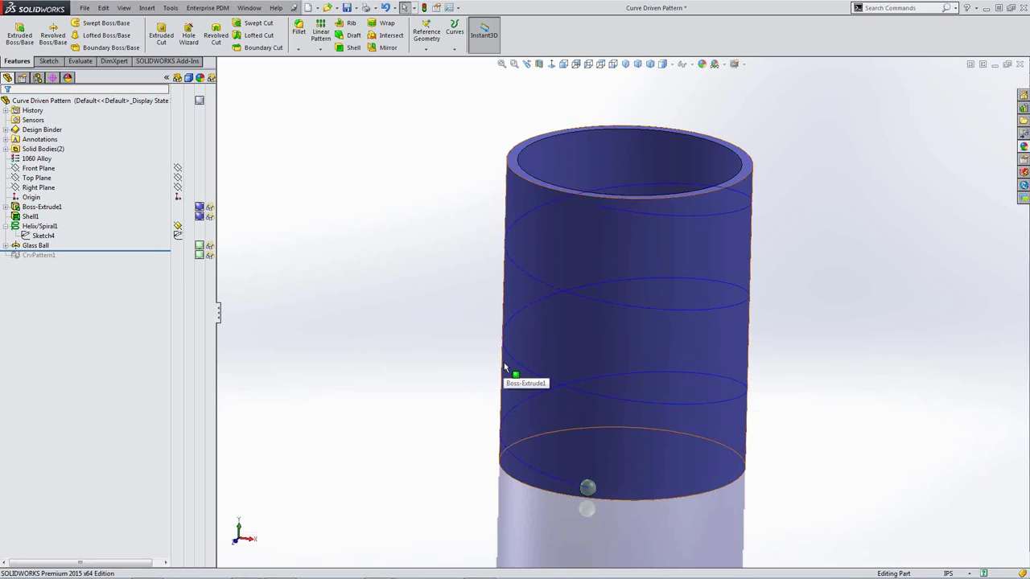
mouse_move(474, 370)
middle_mouse_down()
mouse_move(455, 374)
mouse_move(449, 403)
middle_mouse_up()
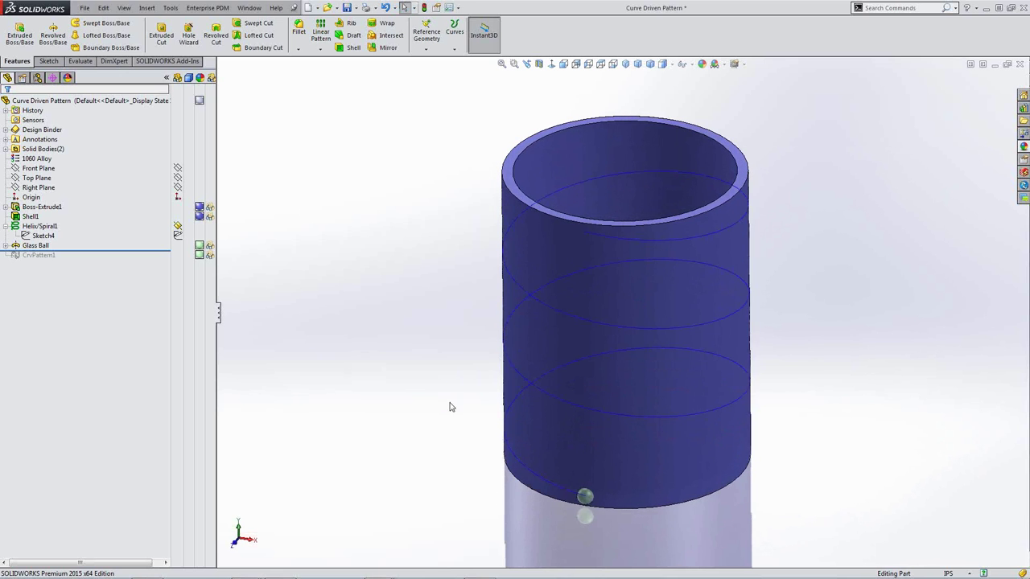
Start a Curve Driven Pattern with the helix as the Direction 1 path, keeping 125 instances and equal spacing.
left_click(320, 50)
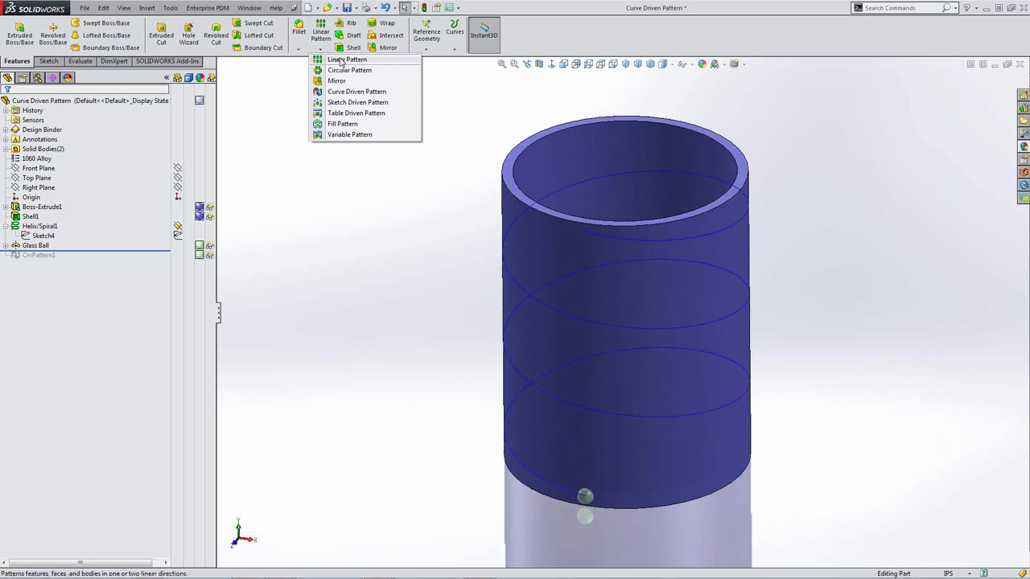
left_click(388, 94)
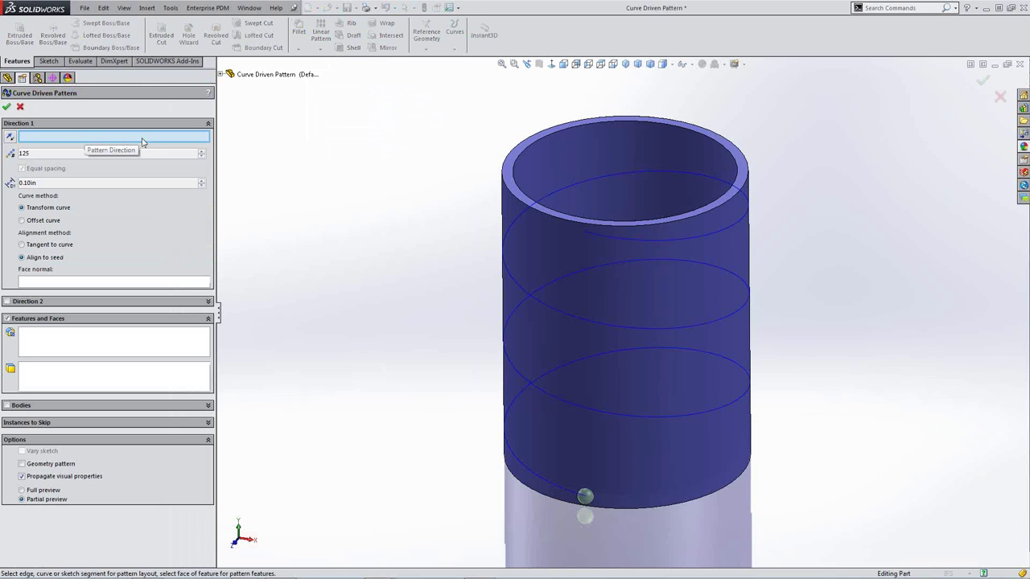
left_click(540, 477)
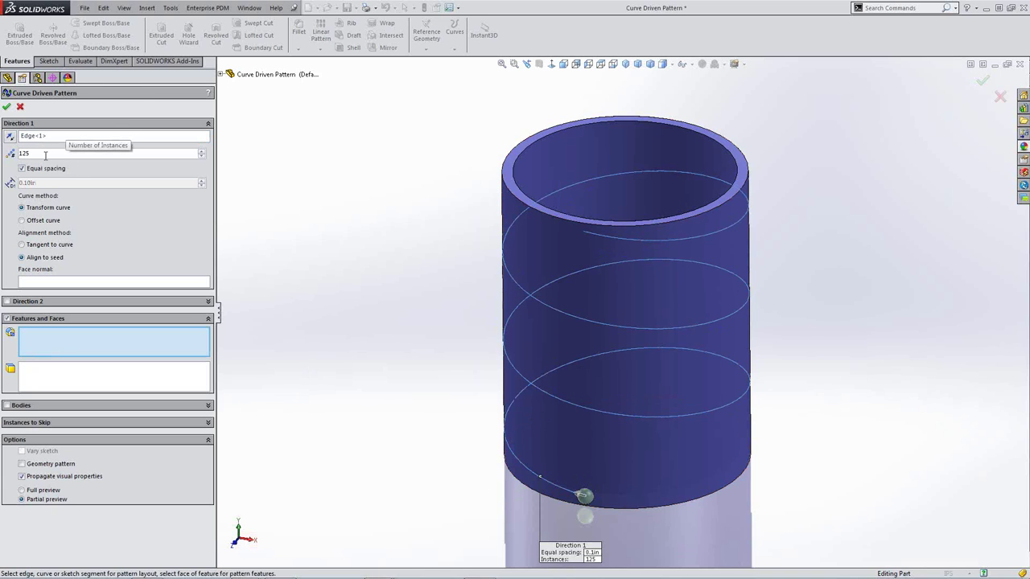
left_click(21, 168)
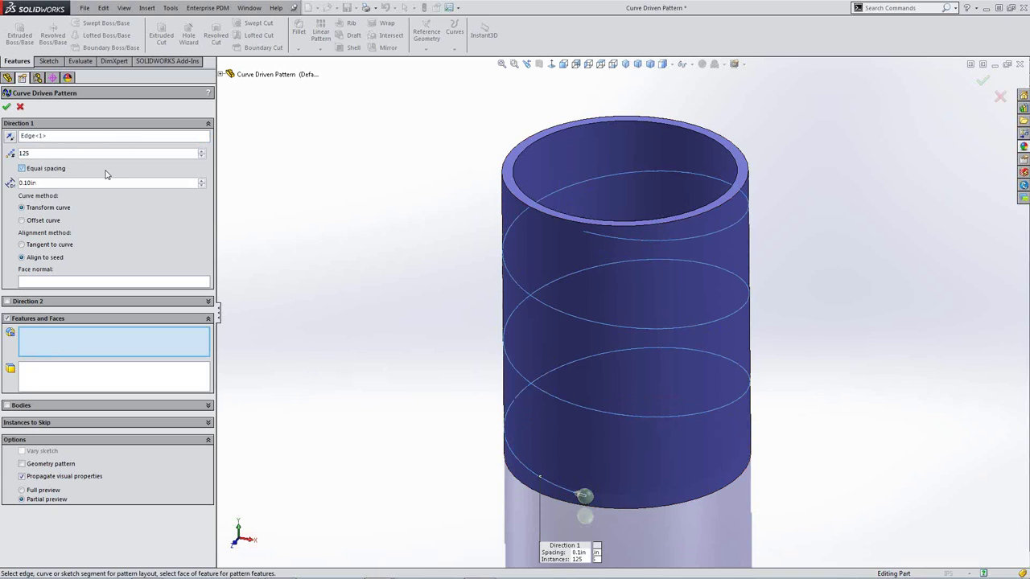
left_click(22, 168)
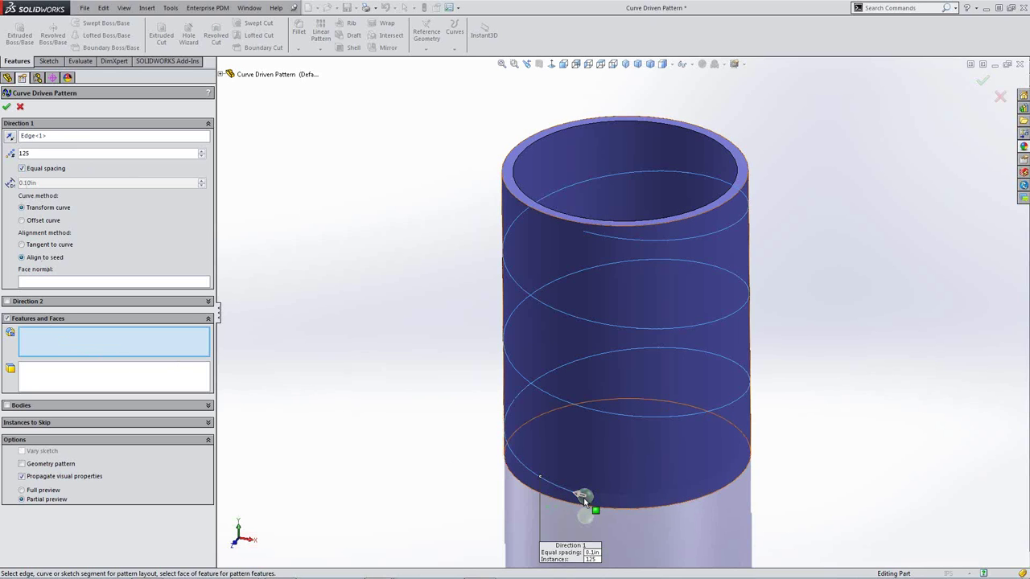
Choose the Glass Ball feature as the feature to pattern along the helix.
left_click(221, 74)
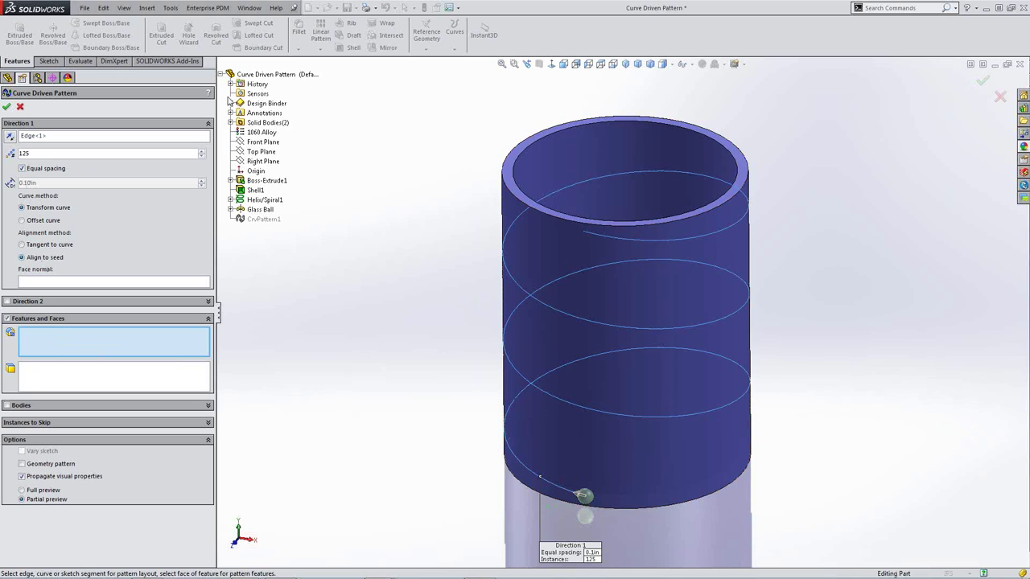
left_click(256, 211)
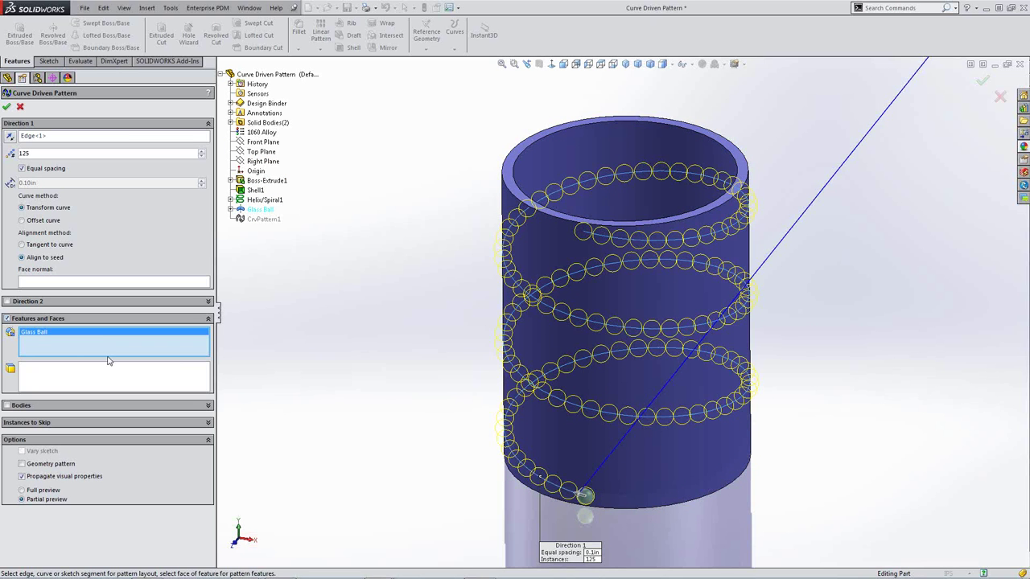
middle_click_drag(475, 444, 475, 433)
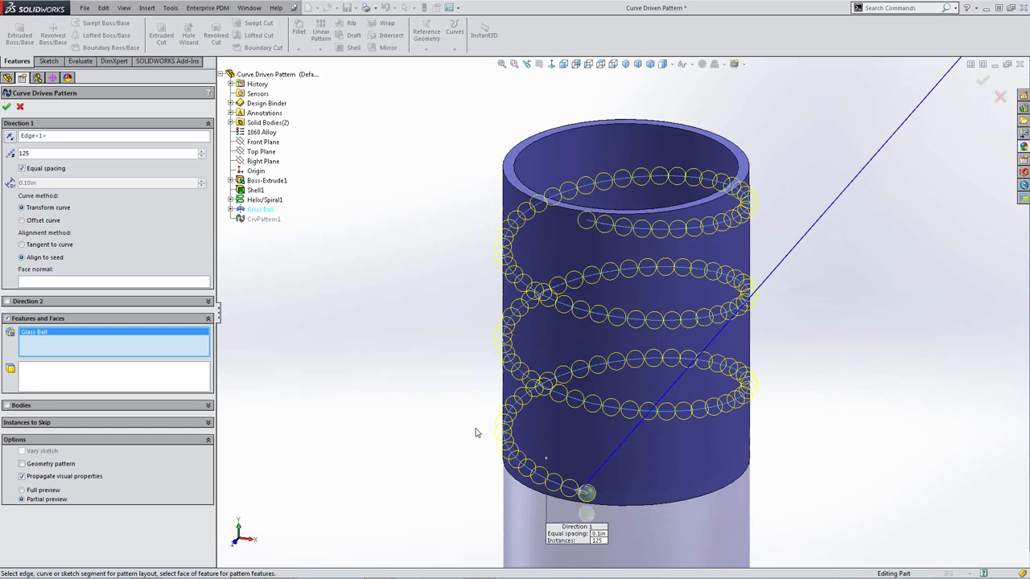
left_click(10, 323)
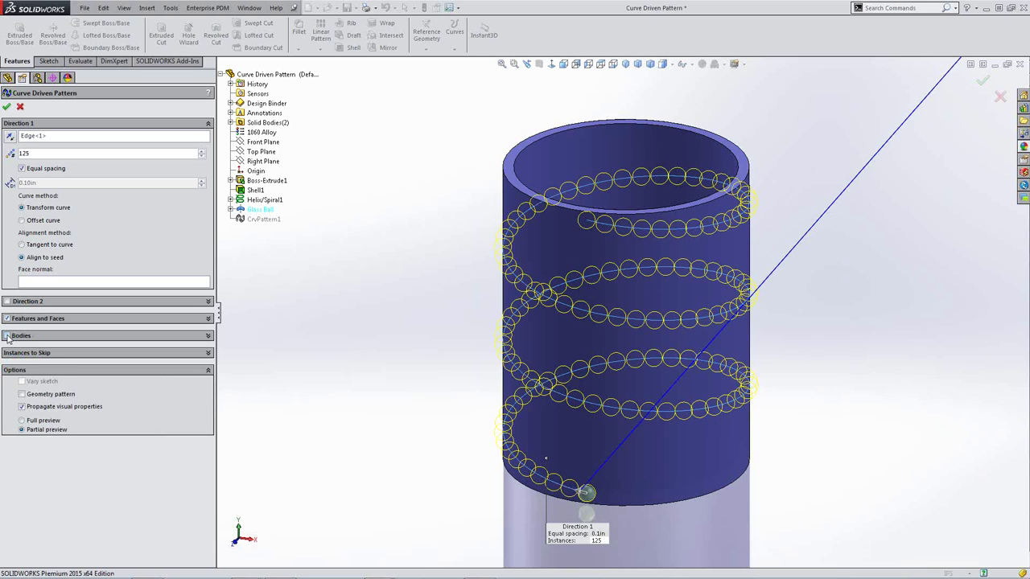
Pattern bodies instead of features along the helix, choosing the Glass Ball solid body as the body to copy.
left_click(8, 335)
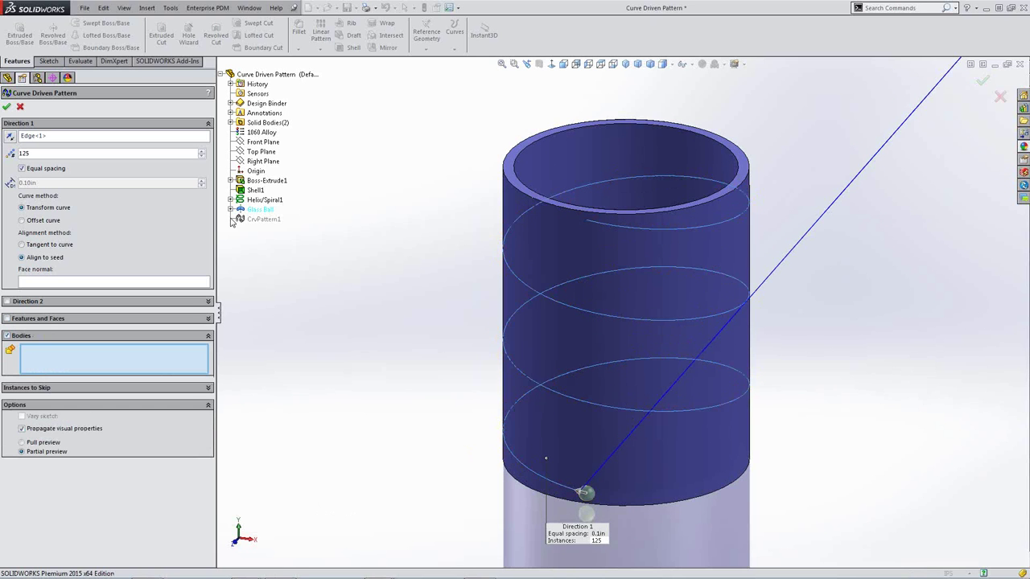
left_click(230, 122)
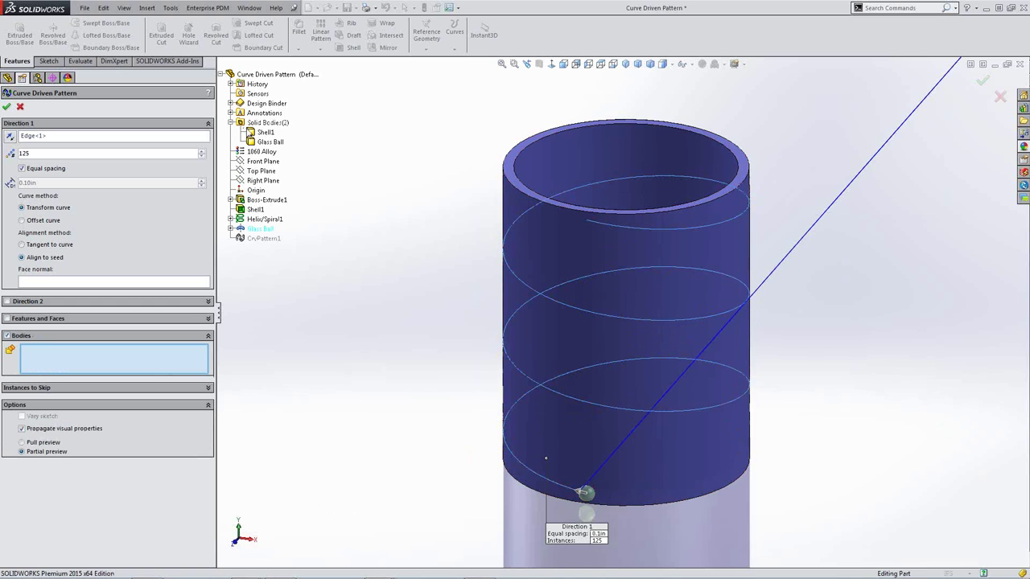
left_click(263, 142)
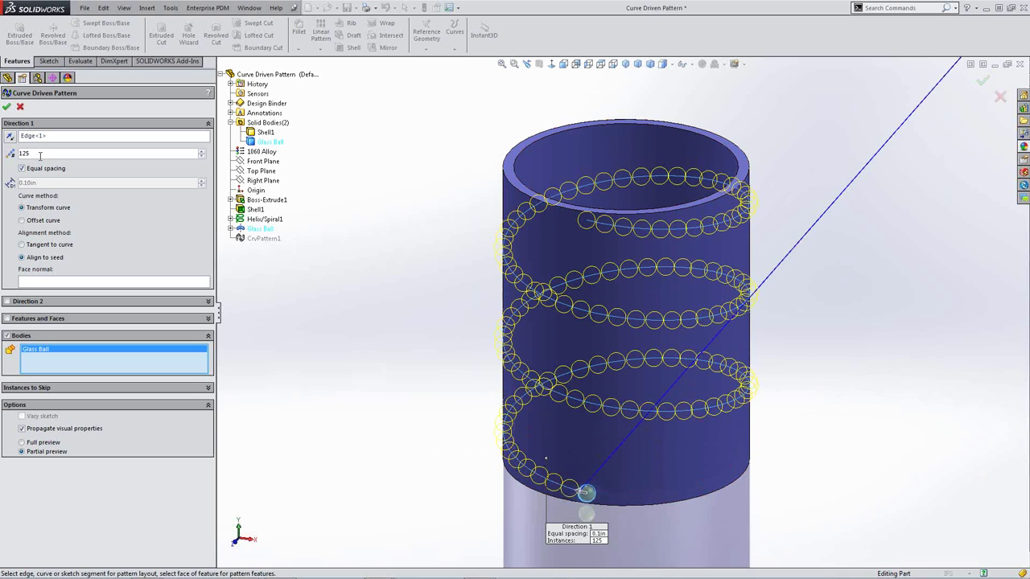
Set the number of glass ball instances along the helix to 123 and accept the Curve Driven Pattern.
left_click(202, 157)
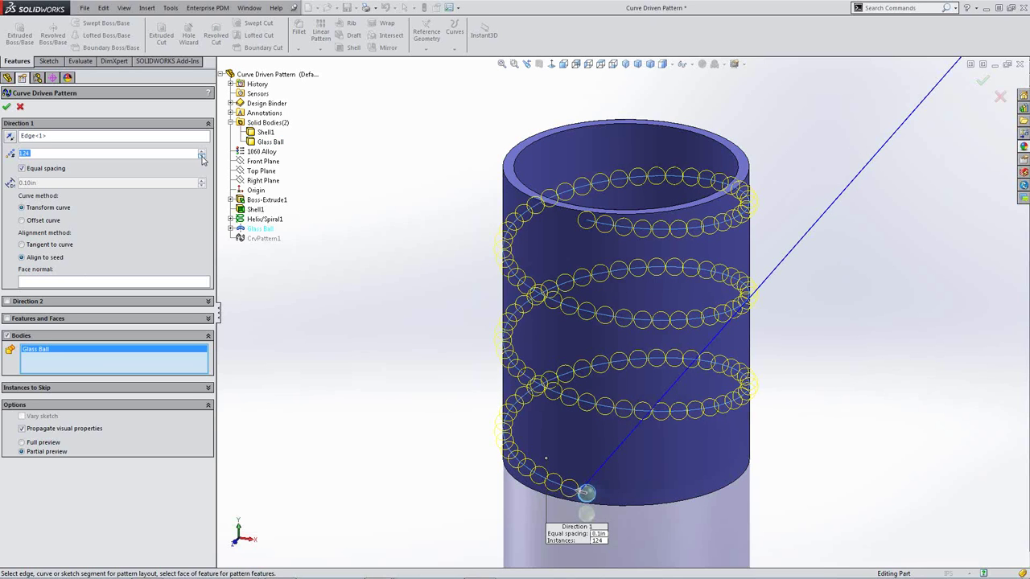
left_click(202, 157)
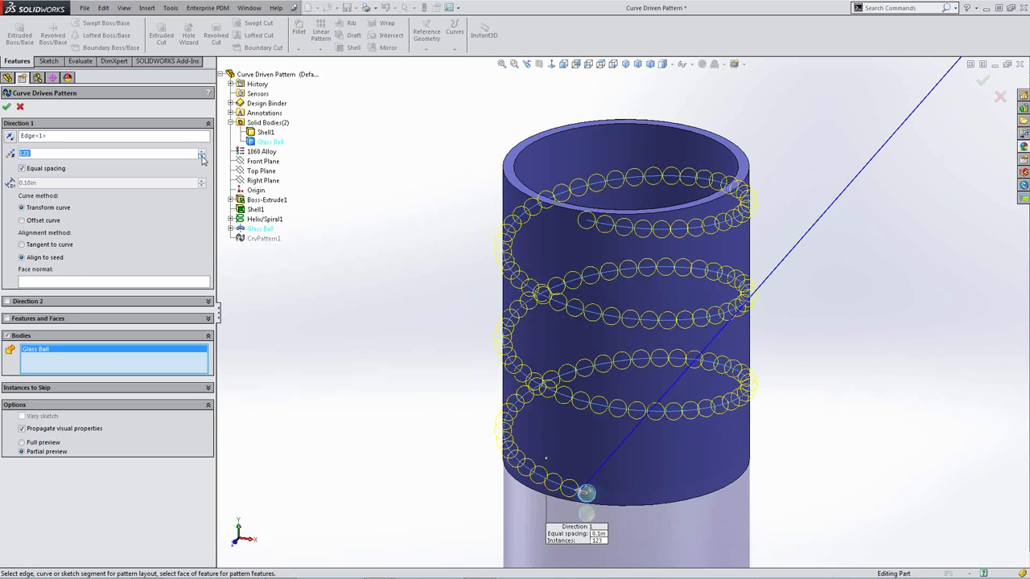
left_click(202, 157)
left_click(201, 156)
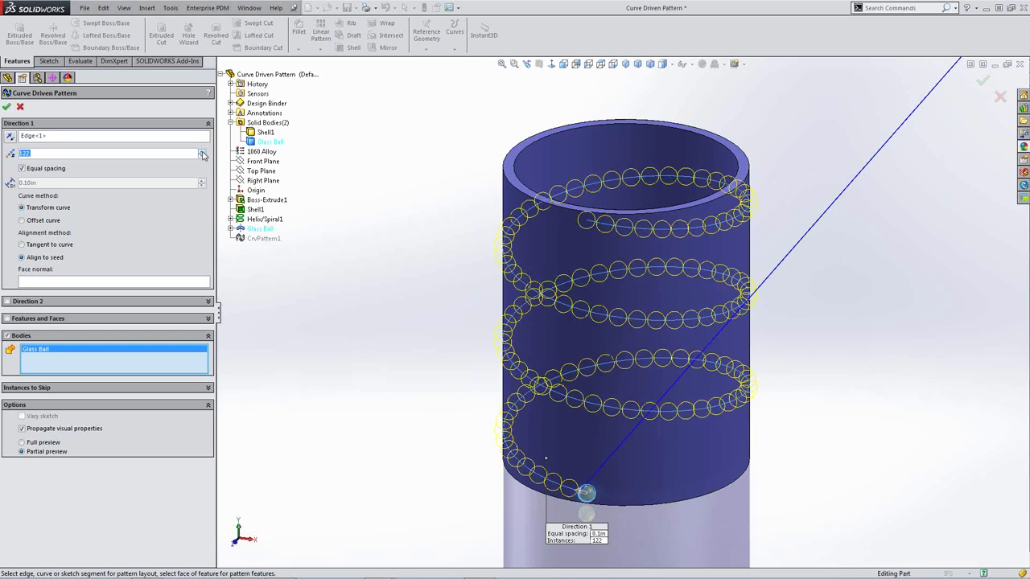
left_click(202, 156)
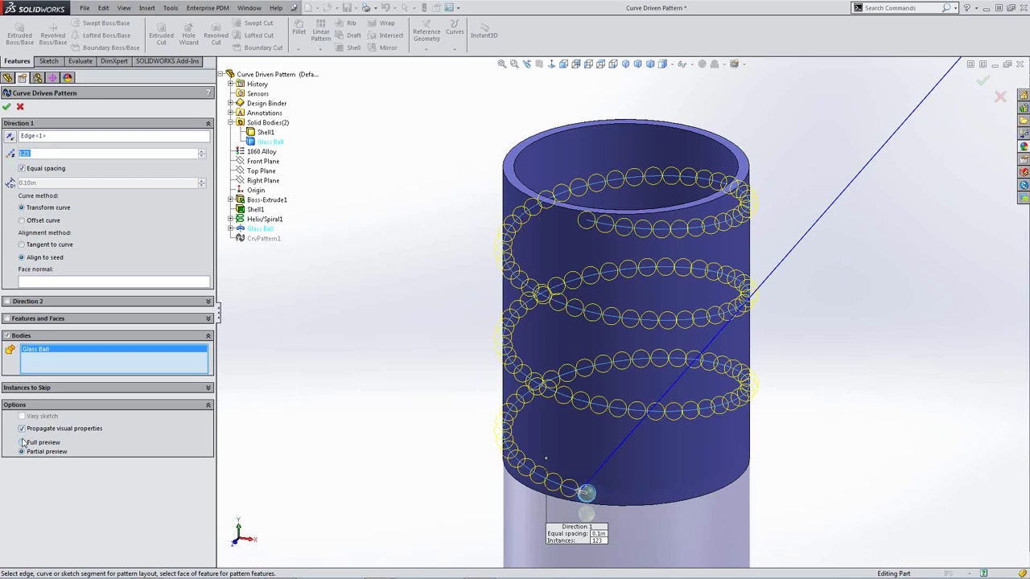
left_click(7, 107)
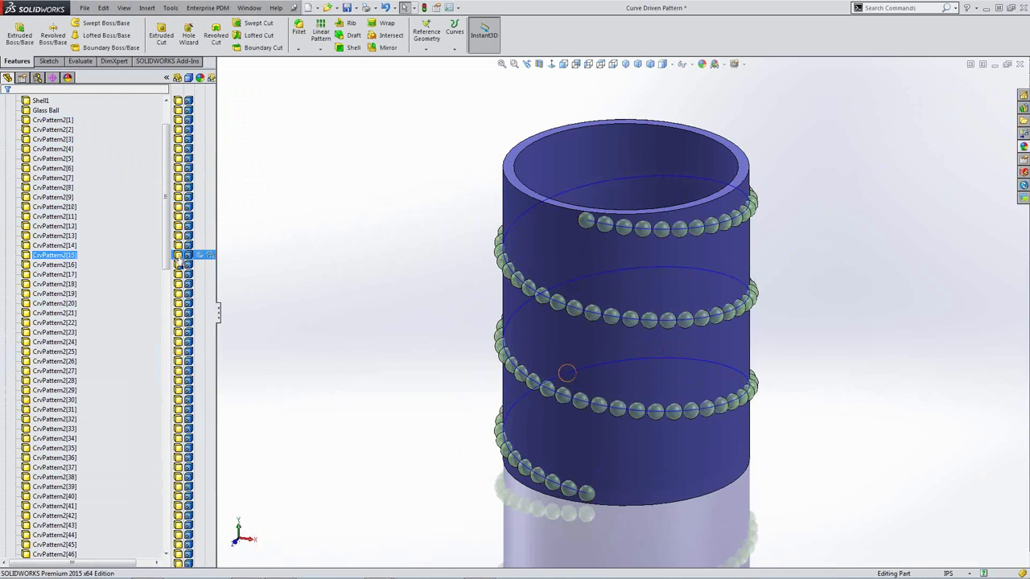
Collapse the list of solid bodies and hide the helix curve around the cylinder.
scroll(89, 209, "up", 2)
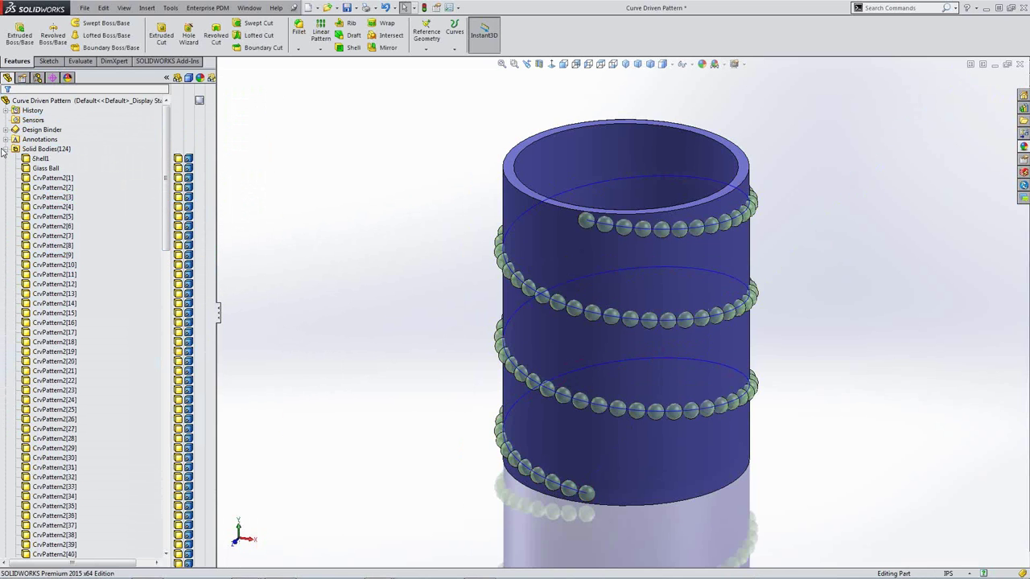
left_click(5, 149)
key("s")
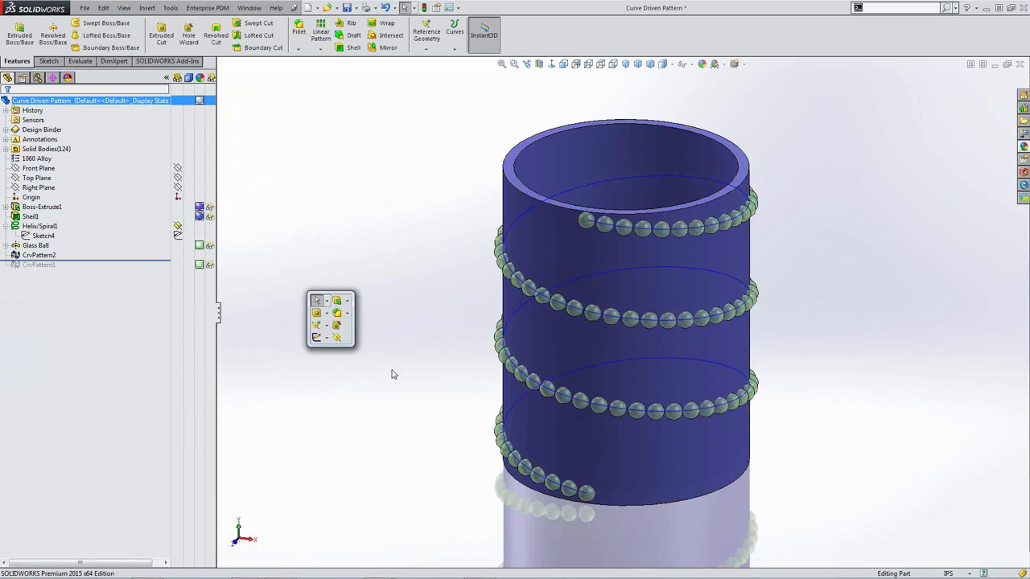
left_click(540, 390)
left_click(576, 352)
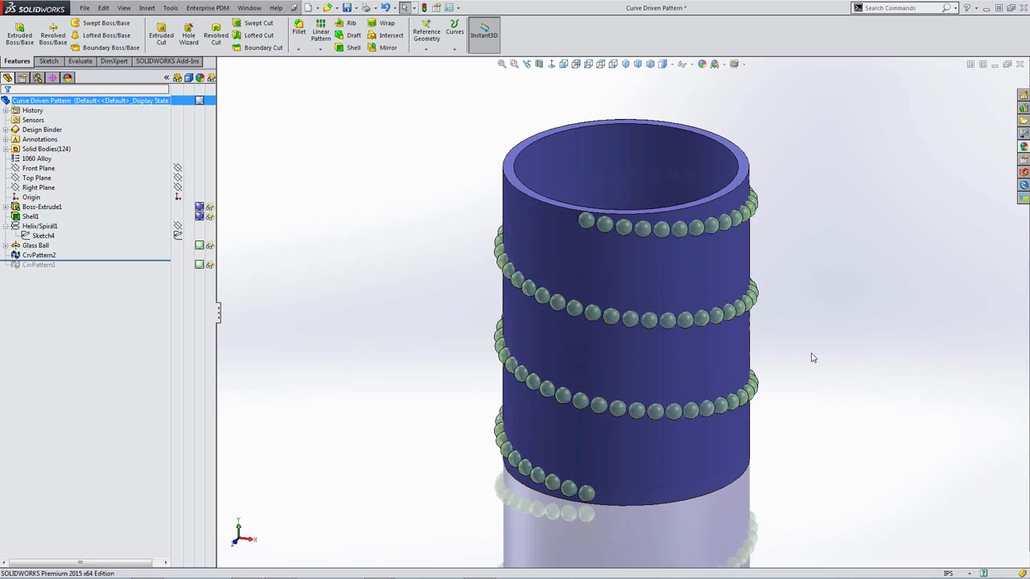
mouse_move(772, 448)
middle_mouse_down()
mouse_move(769, 367)
mouse_move(777, 455)
mouse_move(782, 440)
middle_mouse_up()
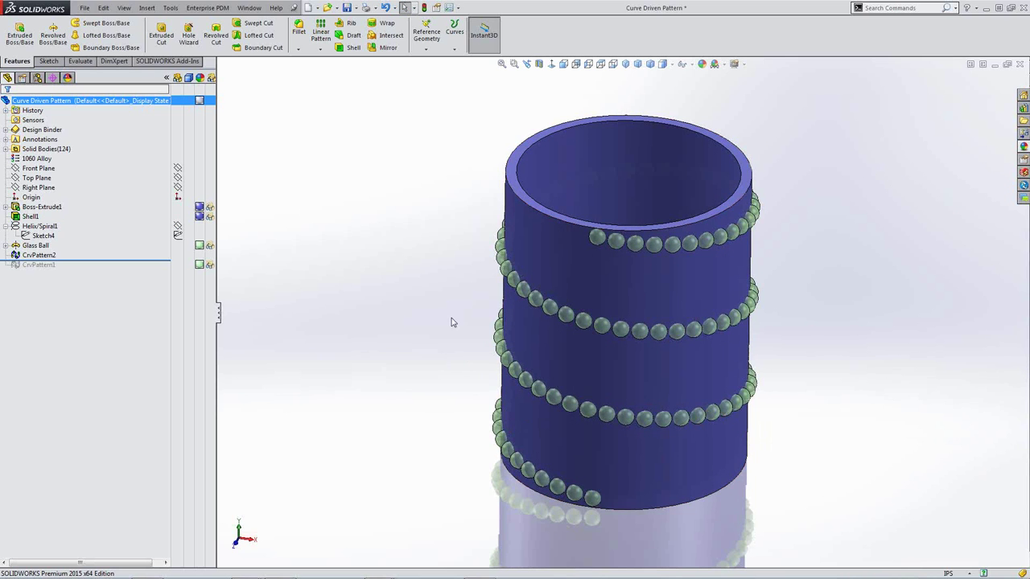
Open the recent Football Spikes part and activate its Table driven pattern configuration.
key("r")
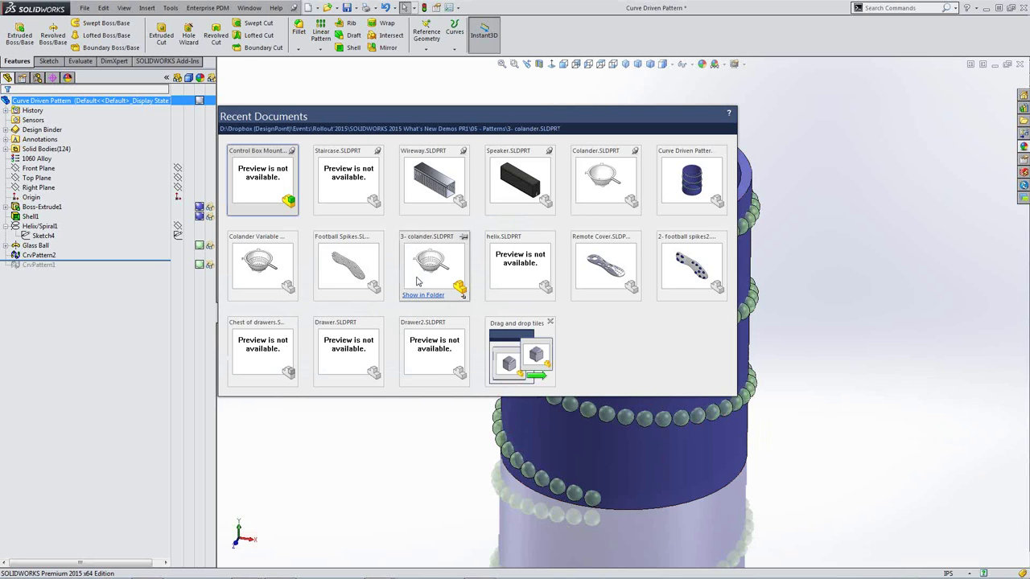
left_click(371, 256)
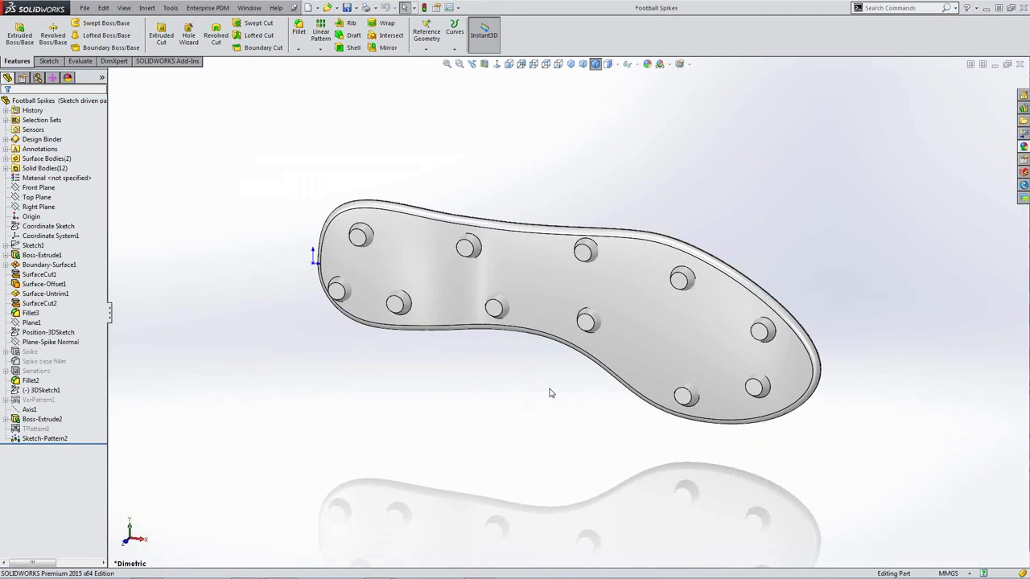
mouse_move(550, 392)
middle_mouse_down()
mouse_move(550, 482)
mouse_move(552, 421)
middle_mouse_up()
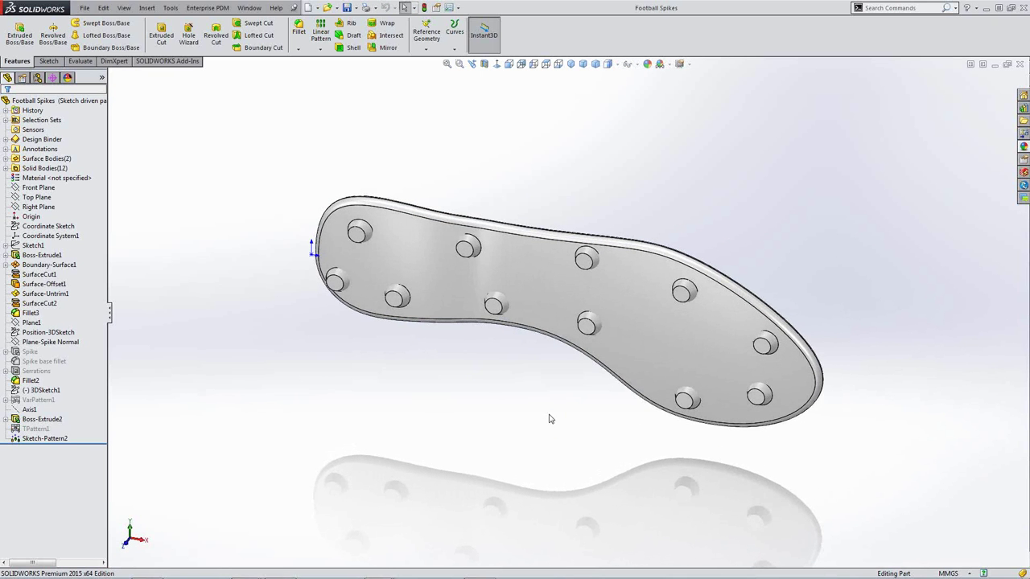
left_click(37, 78)
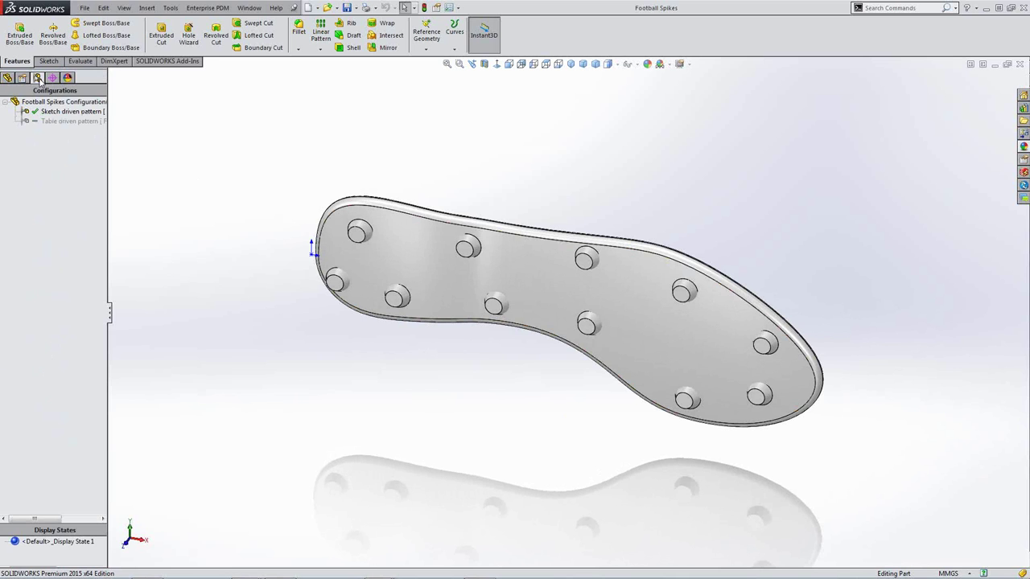
double_click(81, 120)
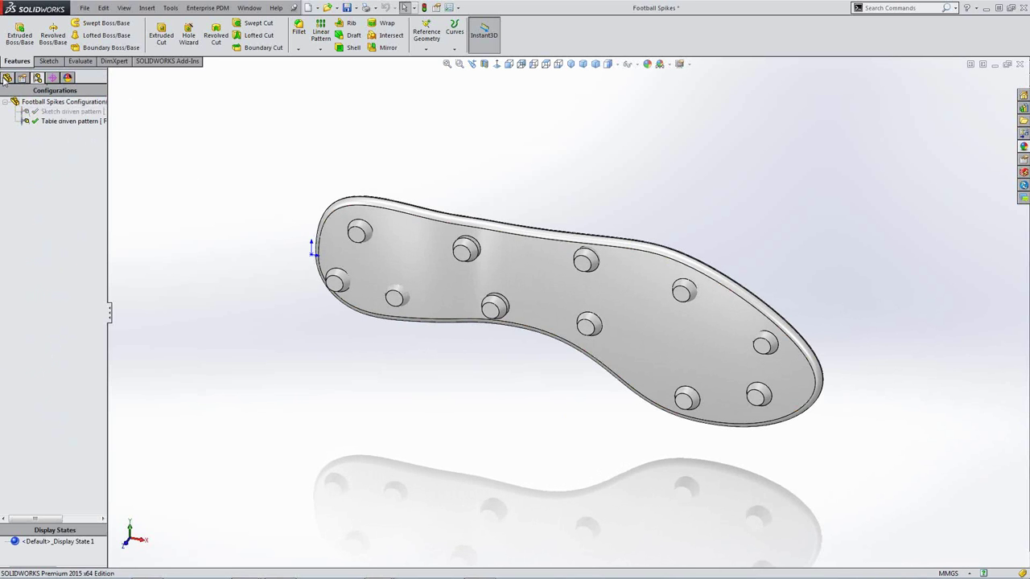
left_click(7, 78)
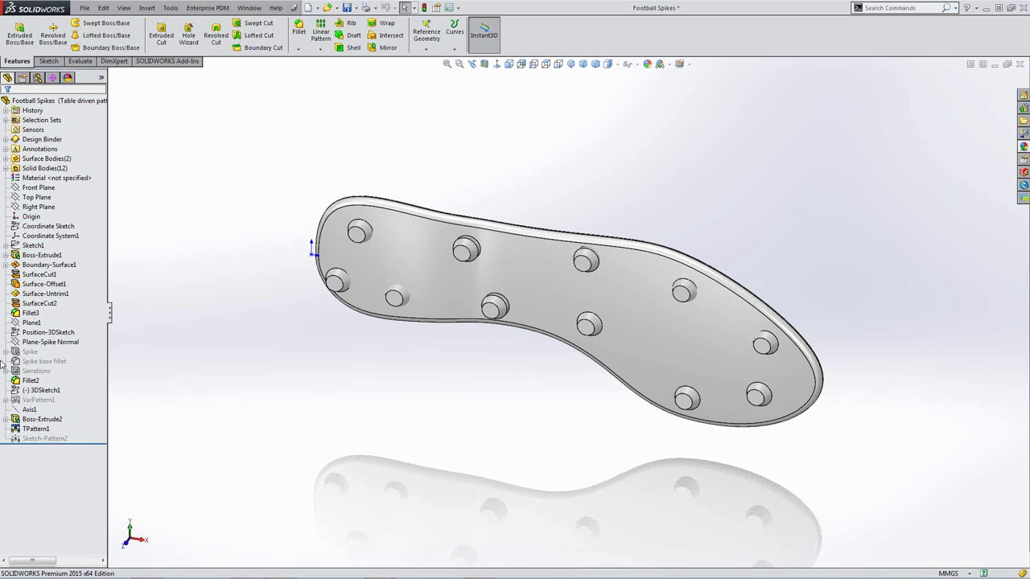
Roll the feature history back to just before TPattern1, leaving only the seed spike on the sole.
left_click(96, 439)
left_click_drag(96, 438, 96, 425)
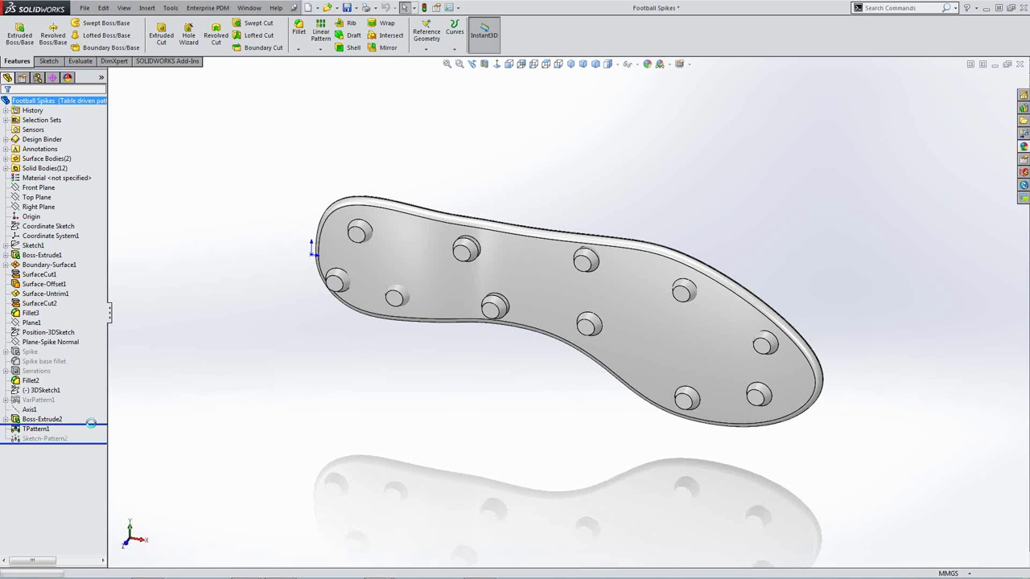
scroll(382, 247, "down", 3)
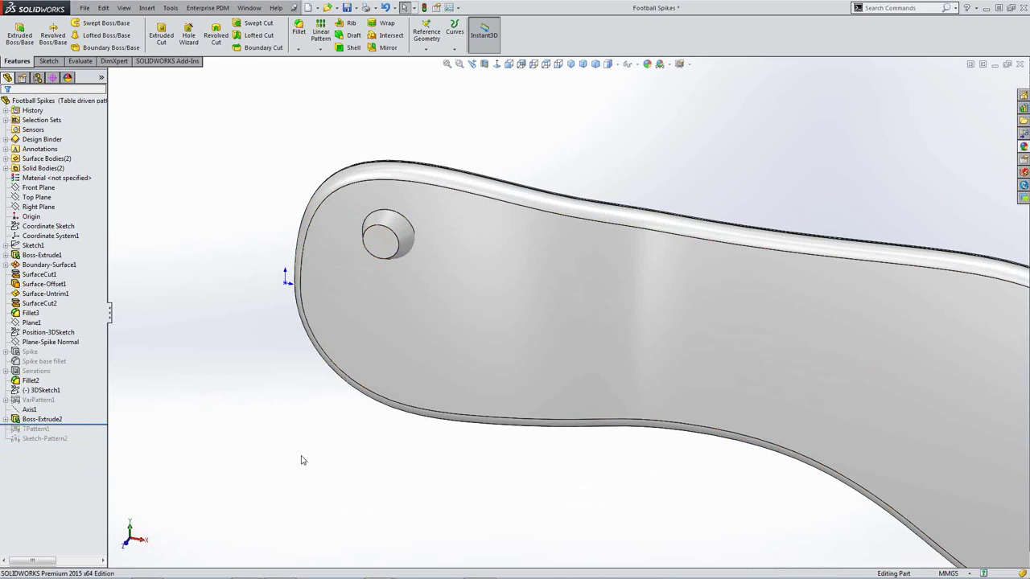
Start a Table Driven Pattern with the seed spike body Boss-Extrude2 as the body to copy.
left_click(321, 50)
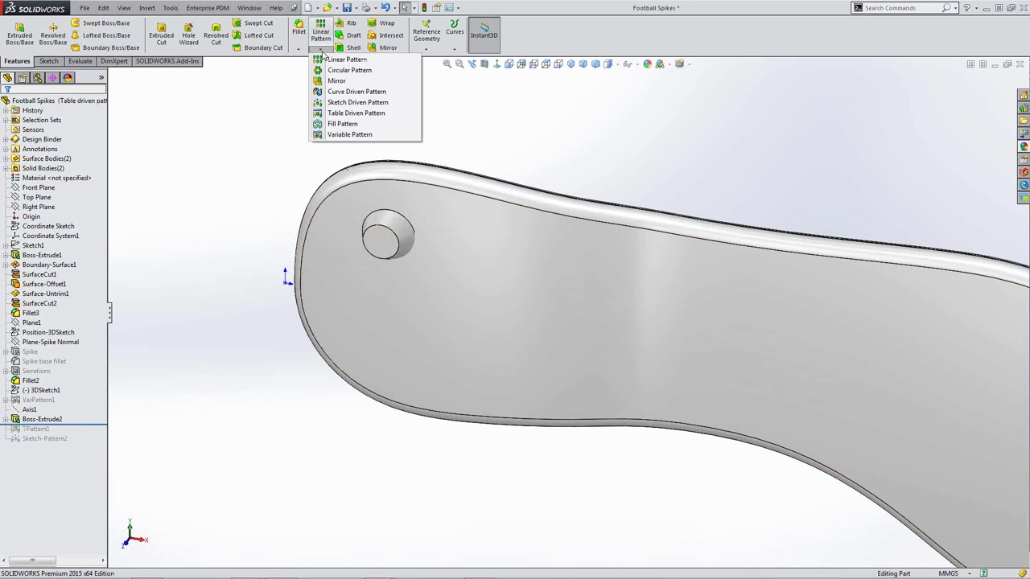
left_click(404, 118)
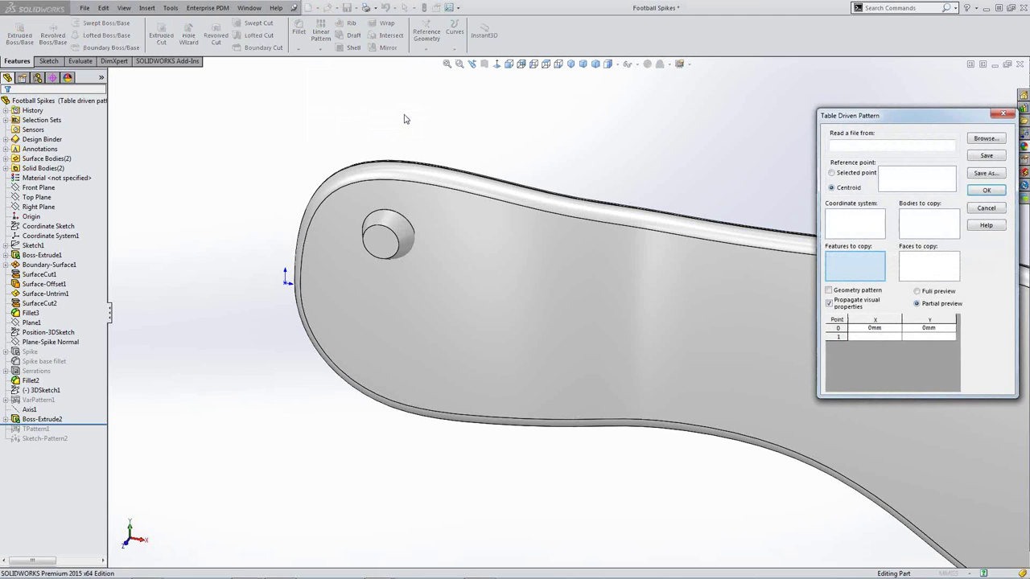
left_click_drag(911, 116, 773, 160)
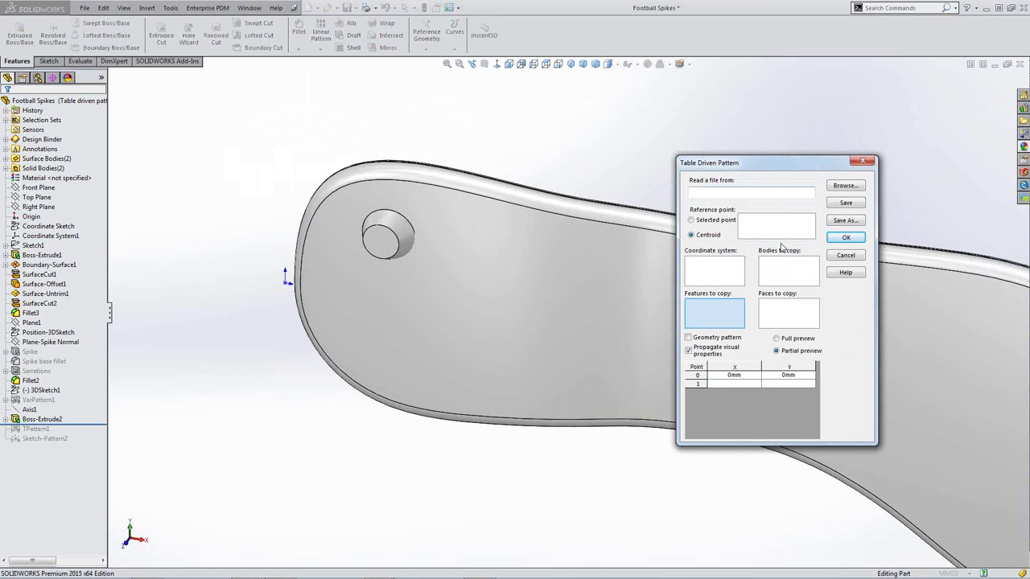
left_click(786, 280)
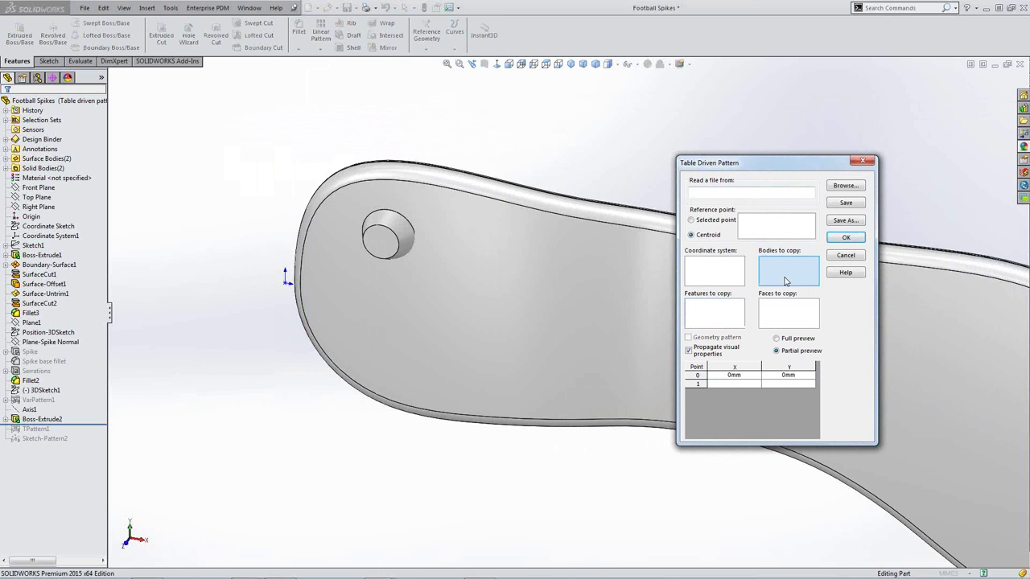
left_click(389, 246)
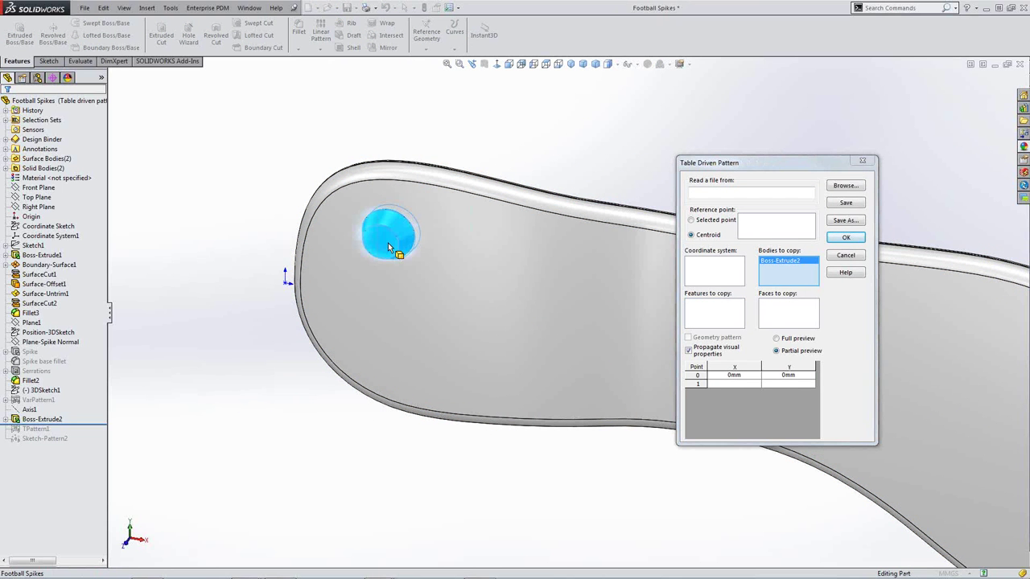
Assign Coordinate System1 as the coordinate system of the Table Driven Pattern.
left_click(720, 275)
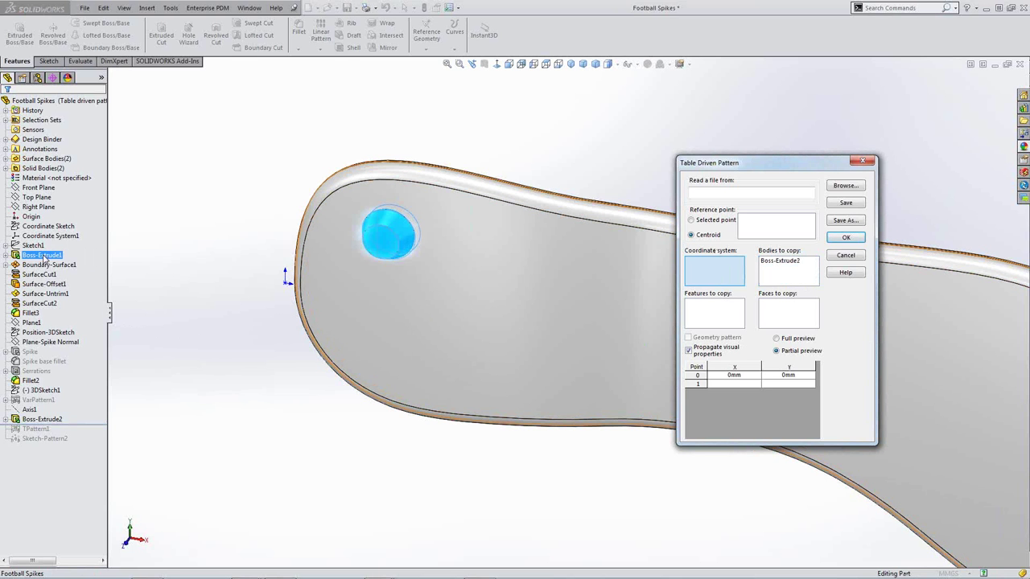
left_click(36, 229)
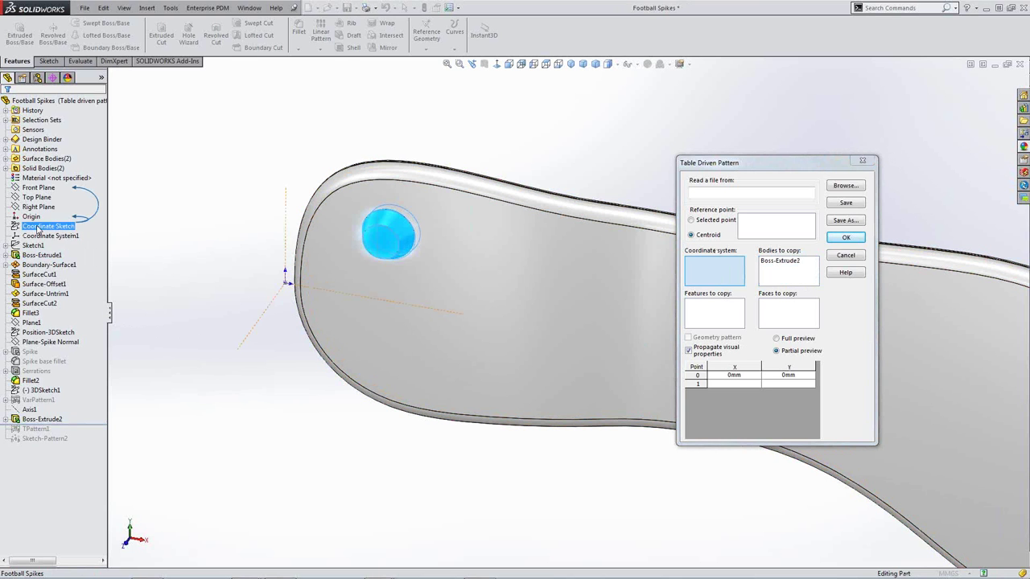
left_click(717, 276)
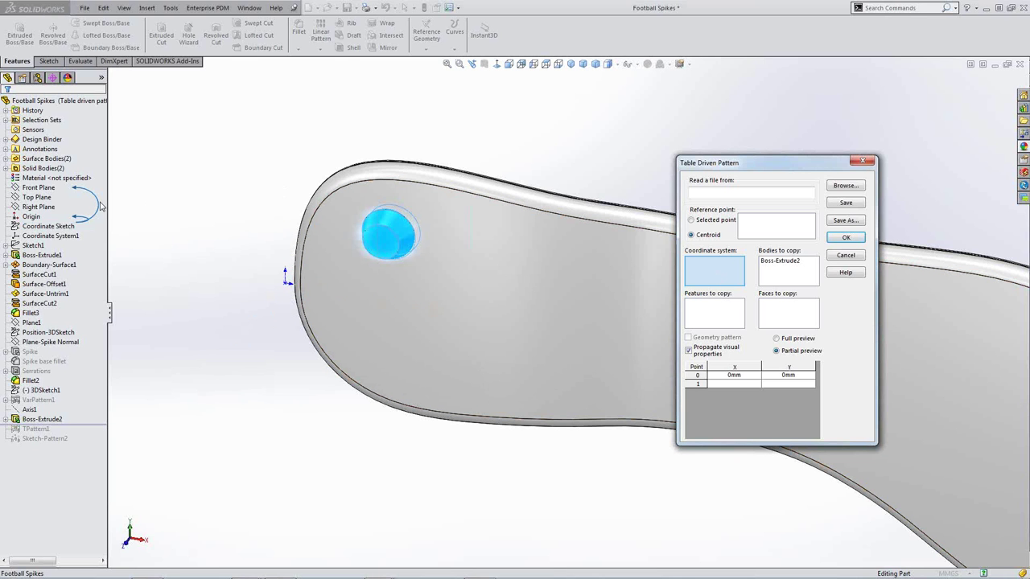
left_click(50, 235)
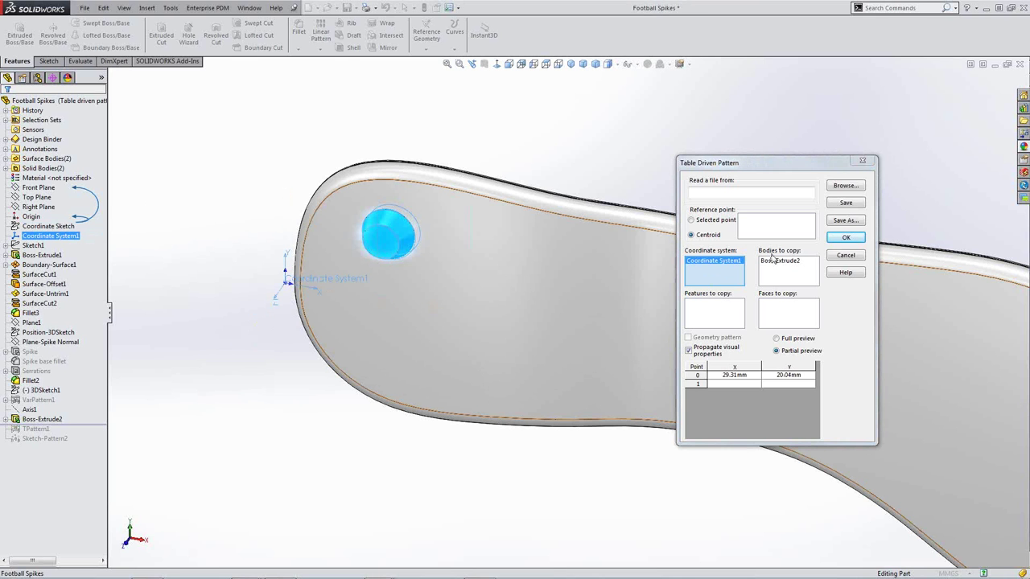
left_click(836, 302)
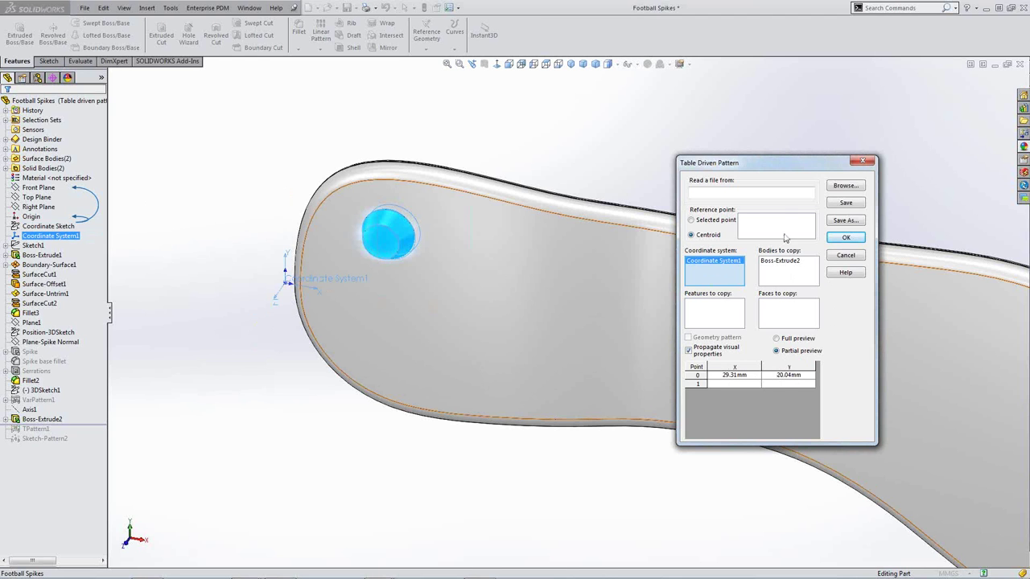
Load the pattern's point coordinates from the text file "Table for Table Driven Pattern" on the Desktop.
left_click(851, 189)
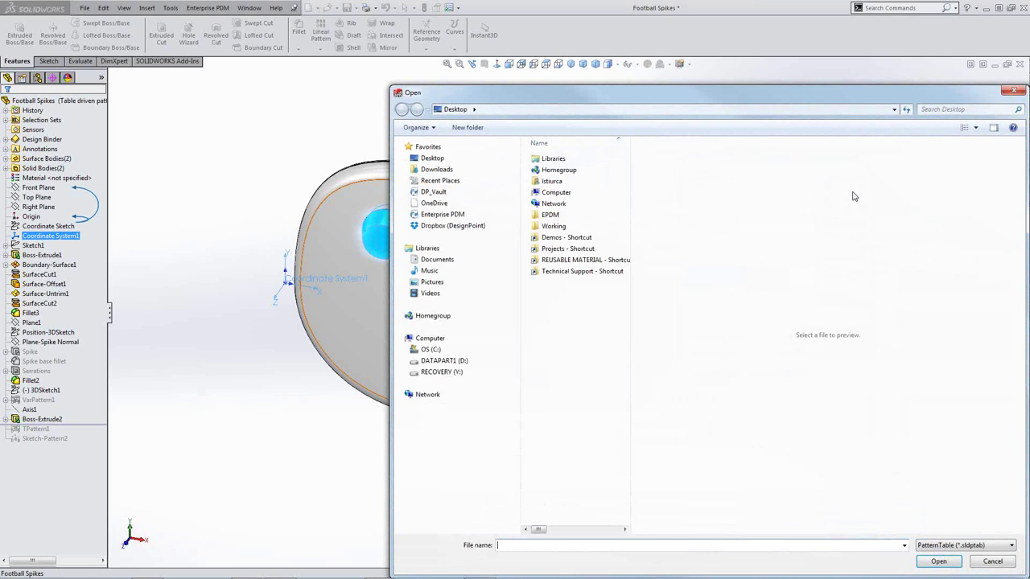
left_click(985, 546)
left_click(984, 563)
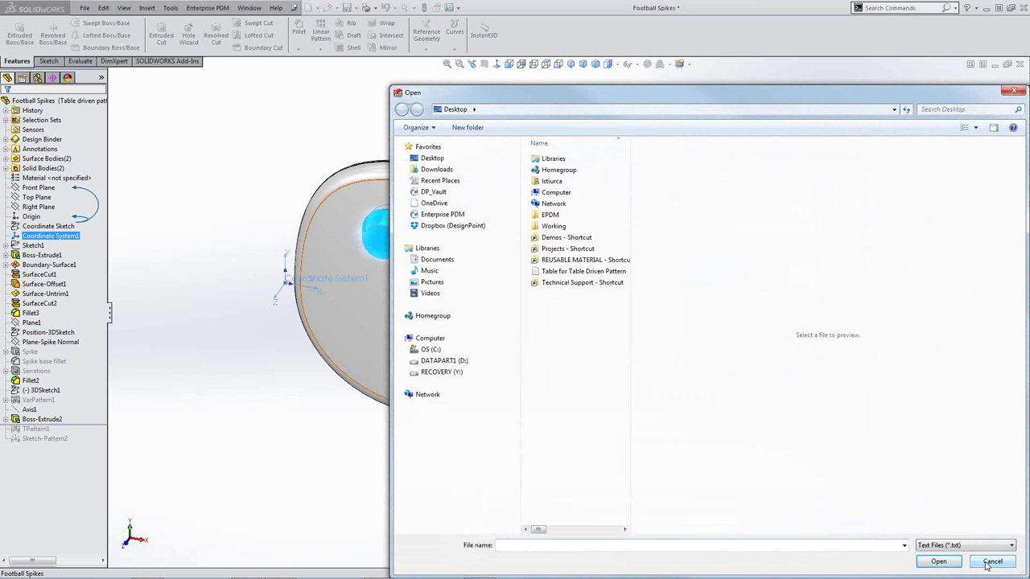
left_click(582, 273)
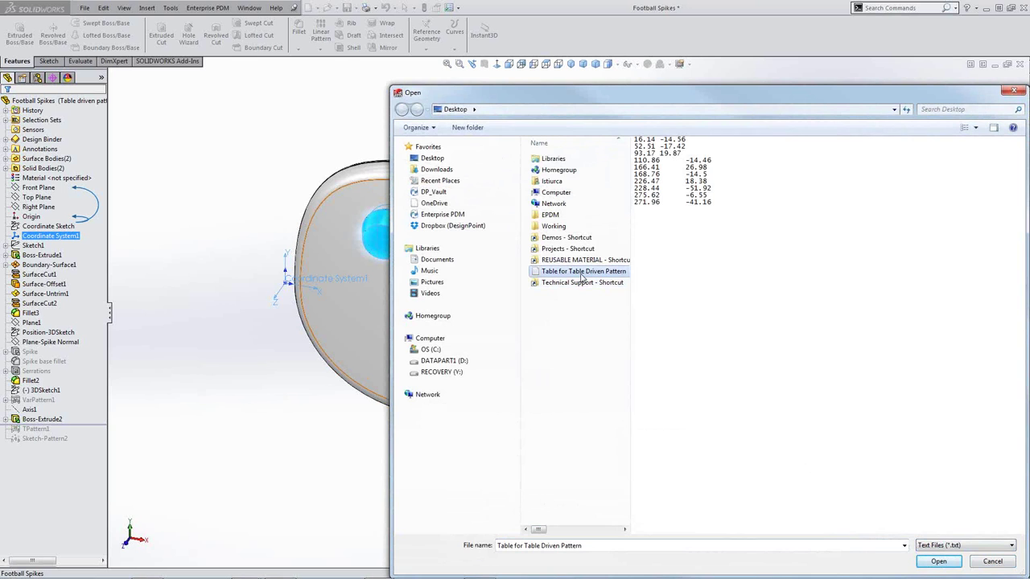
left_click(938, 562)
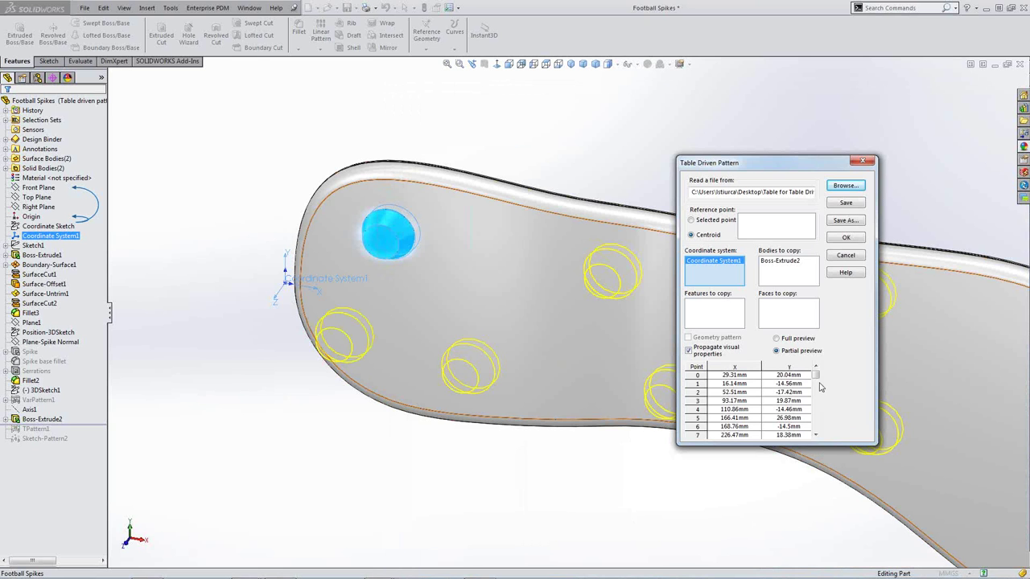
mouse_move(815, 376)
left_mouse_down()
mouse_move(815, 431)
mouse_move(820, 378)
left_mouse_up()
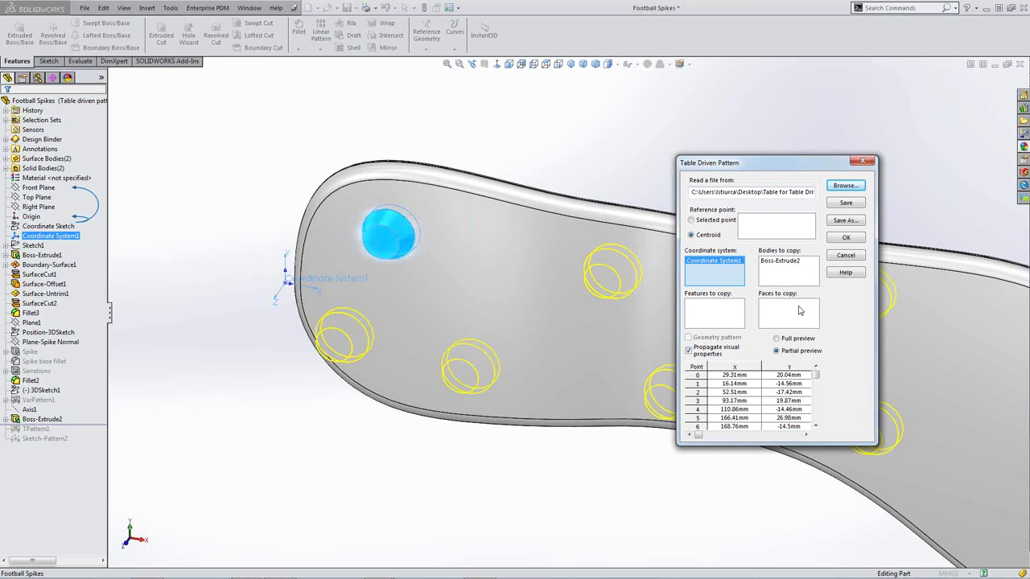
Create the Table Driven Pattern of the spike body from the loaded point coordinates.
left_click(845, 239)
scroll(870, 413, "up", 3)
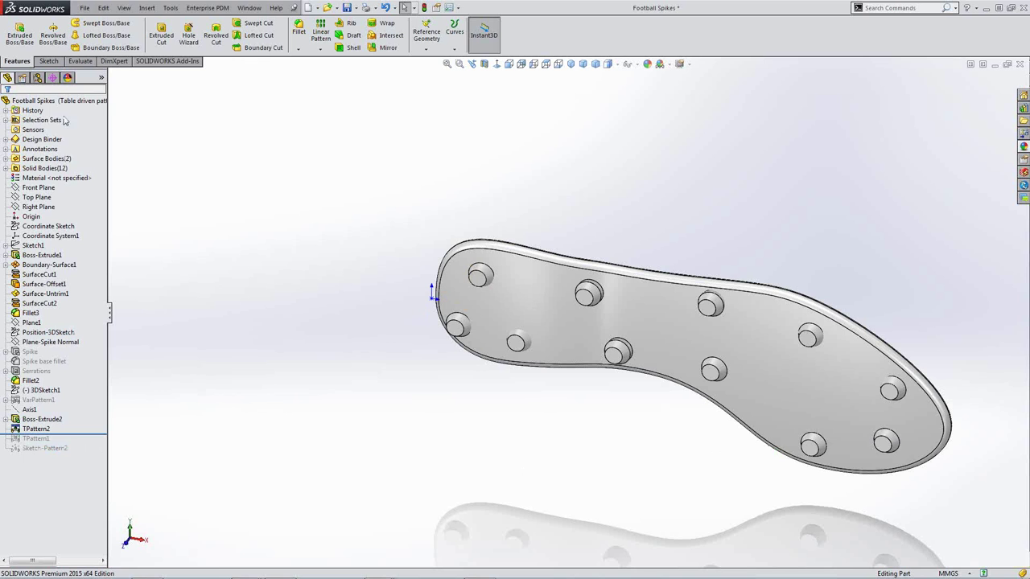
Activate the part's Sketch driven pattern configuration and return to its feature tree.
left_click(37, 77)
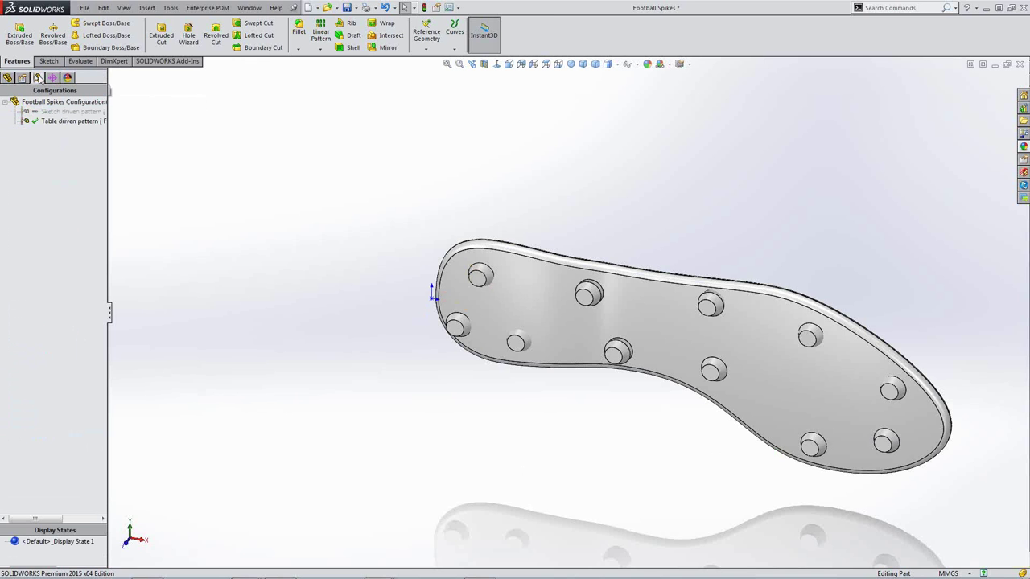
middle_click_drag(606, 409, 590, 519)
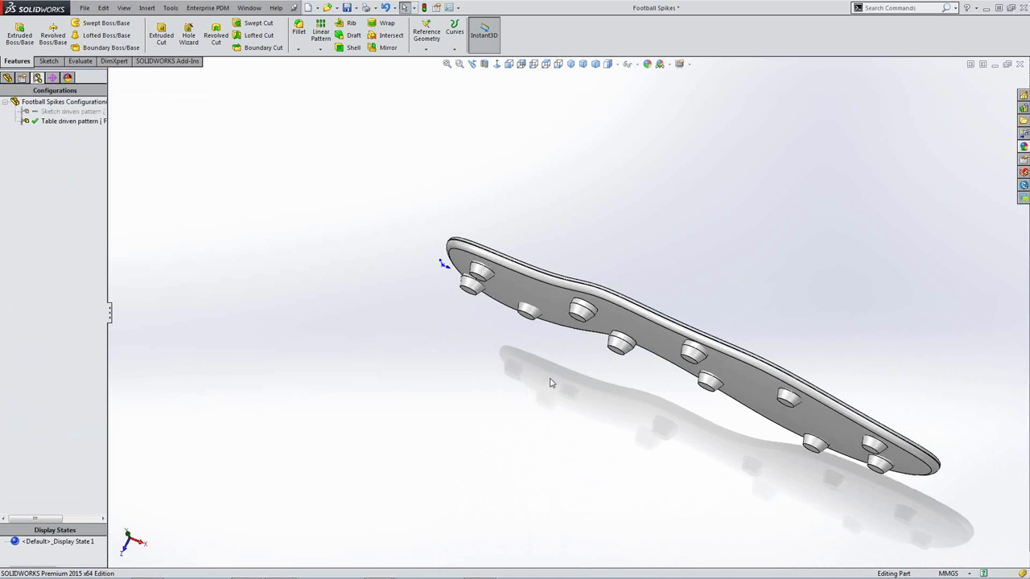
scroll(537, 299, "down", 5)
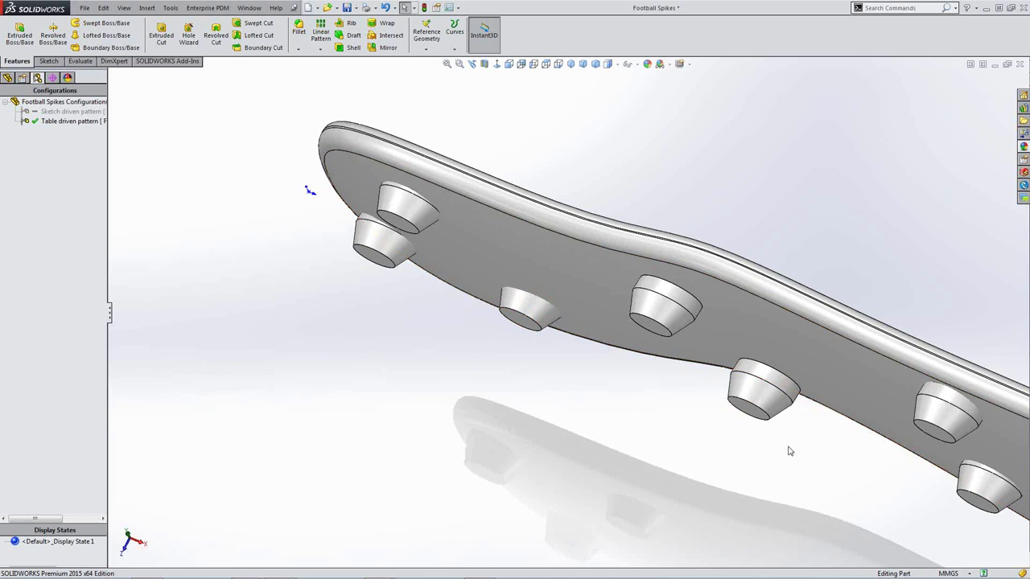
scroll(809, 469, "up", 5)
scroll(936, 483, "down", 1)
middle_click(924, 473)
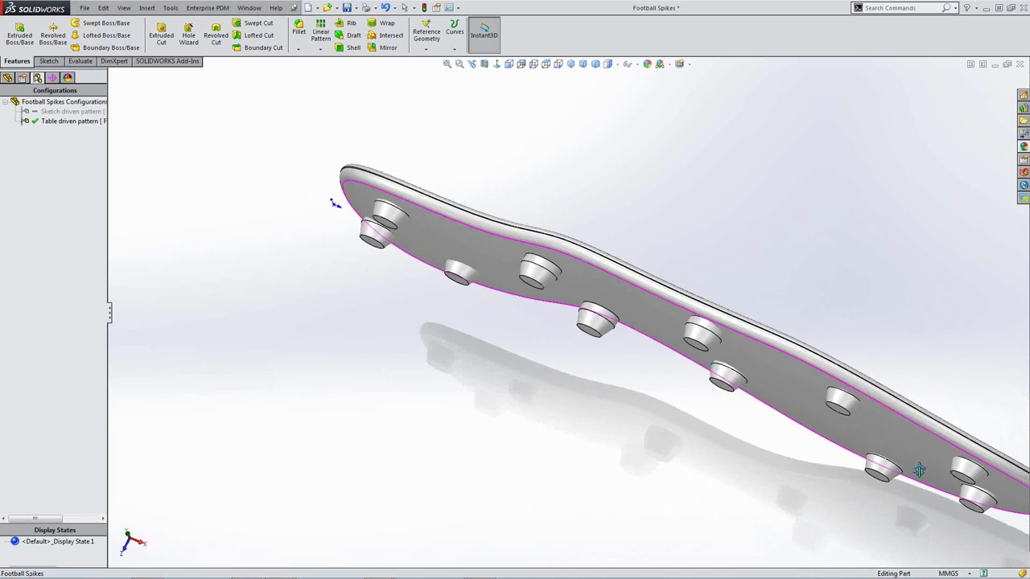
middle_click_drag(921, 471, 866, 391)
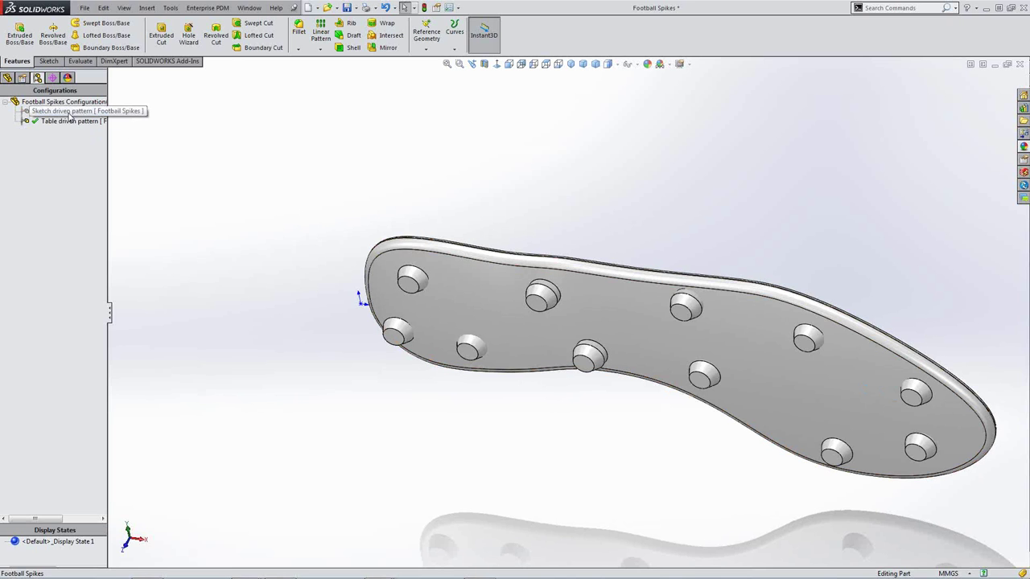
double_click(64, 112)
left_click(7, 78)
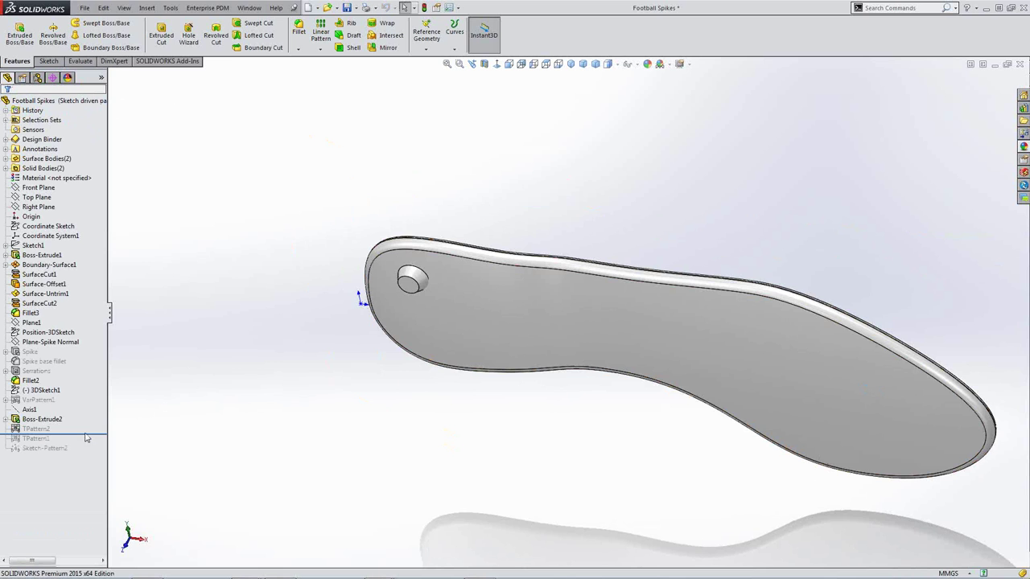
Start a Sketch Driven Pattern with 3DSketch1 as the layout sketch and the centroid as reference point.
scroll(440, 306, "down", 2)
scroll(438, 290, "down", 3)
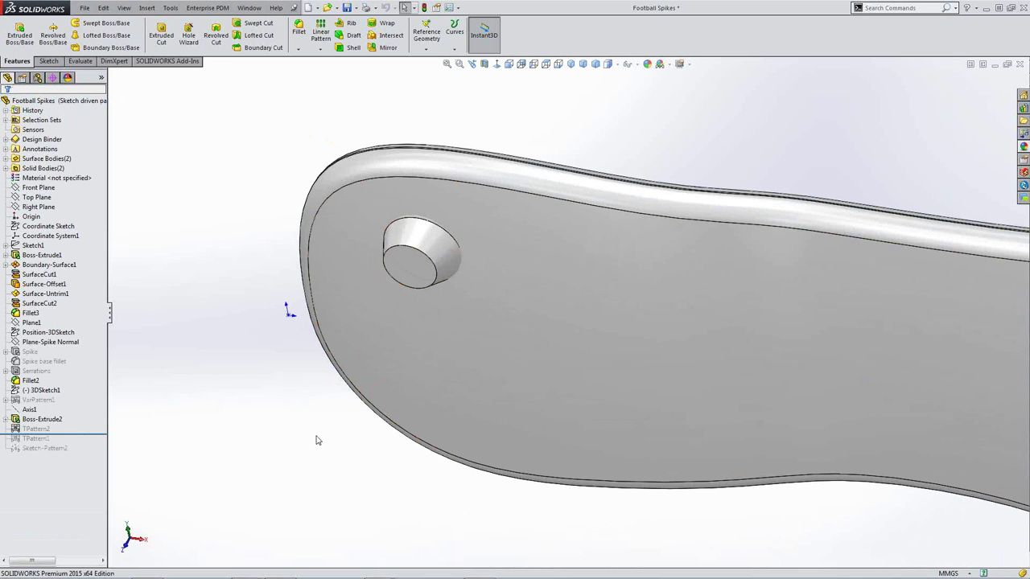
left_click(321, 50)
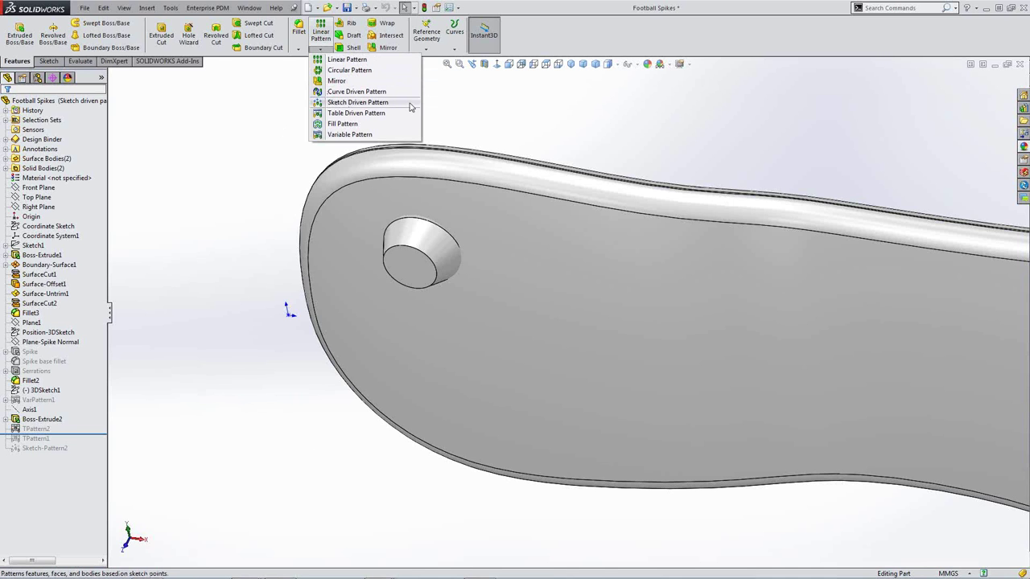
left_click(378, 103)
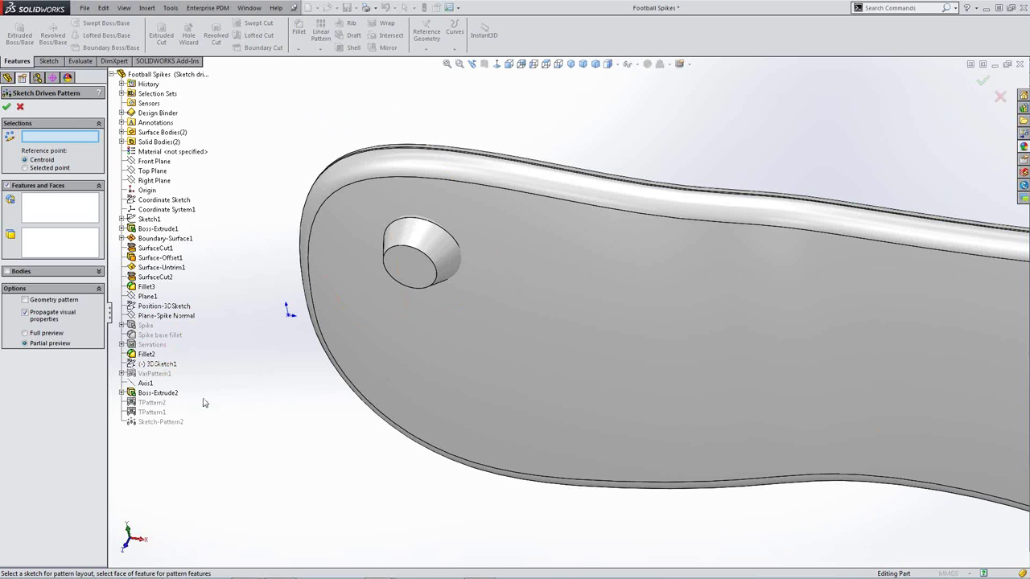
scroll(373, 466, "up", 7)
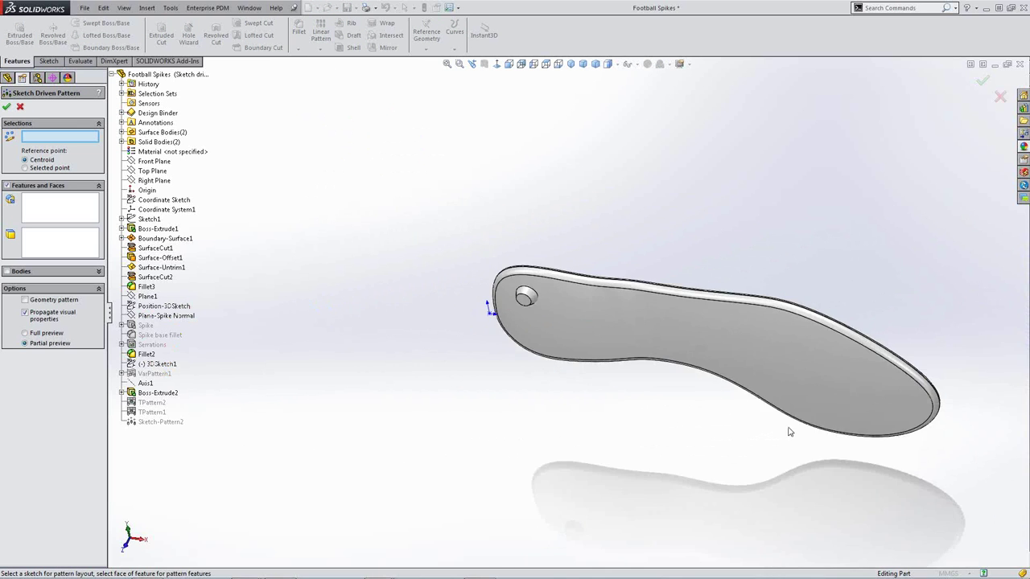
scroll(789, 431, "down", 2)
scroll(789, 431, "down", 1)
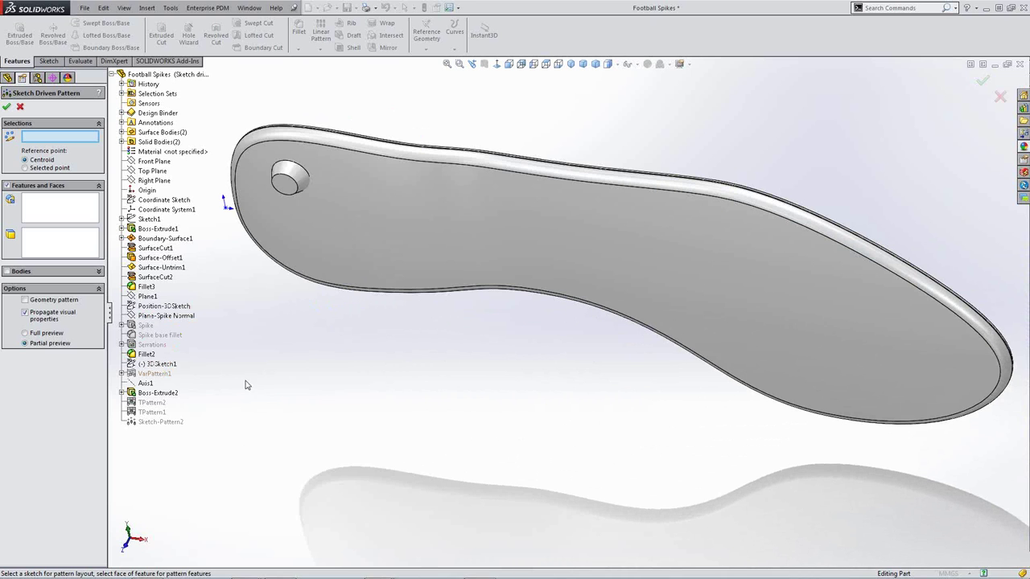
left_click(162, 366)
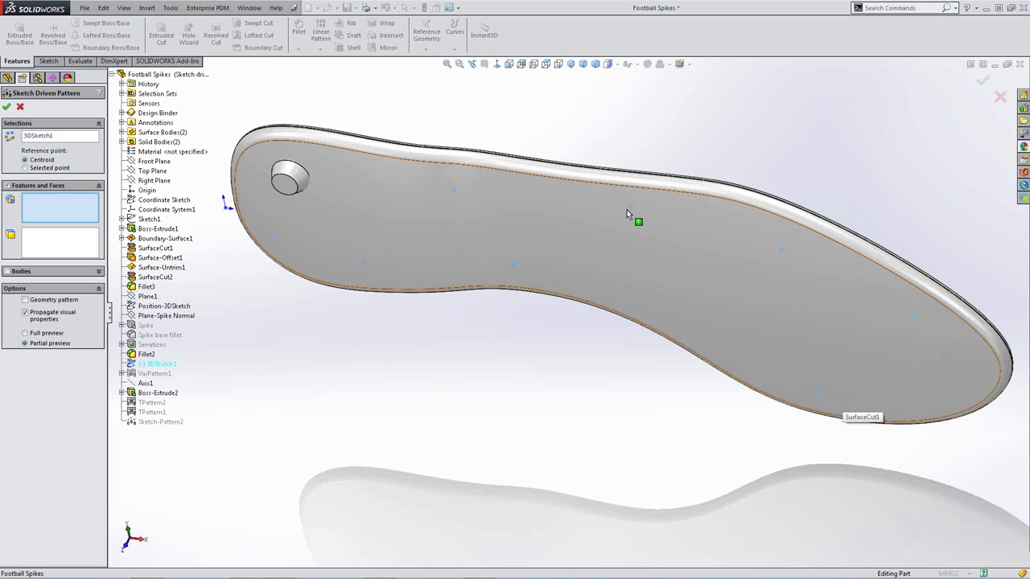
Switch the pattern to copying bodies, choose the seed spike body Boss-Extrude2 and create the Sketch Driven Pattern.
left_click(6, 272)
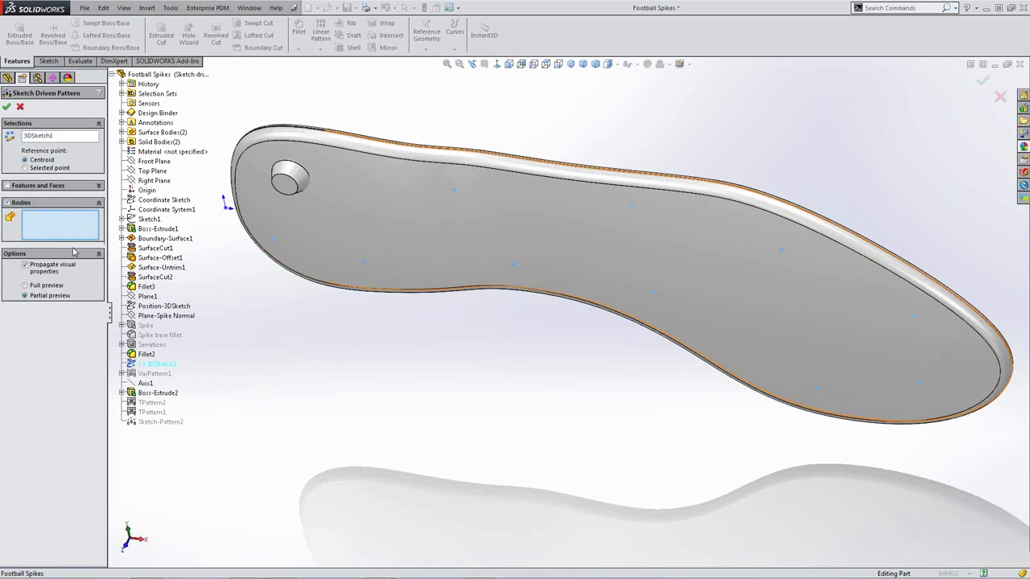
left_click(287, 179)
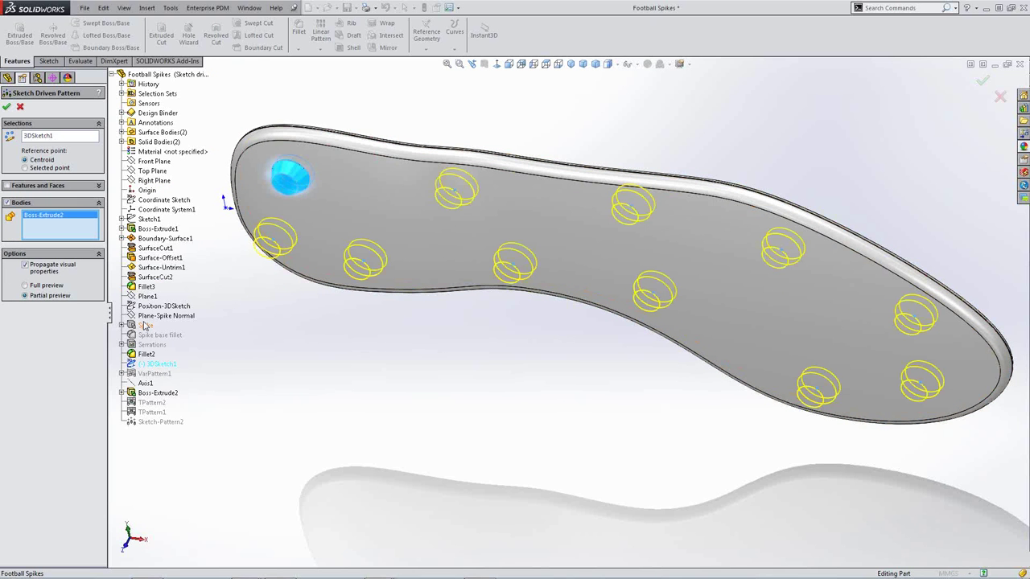
left_click(7, 107)
left_click(372, 387)
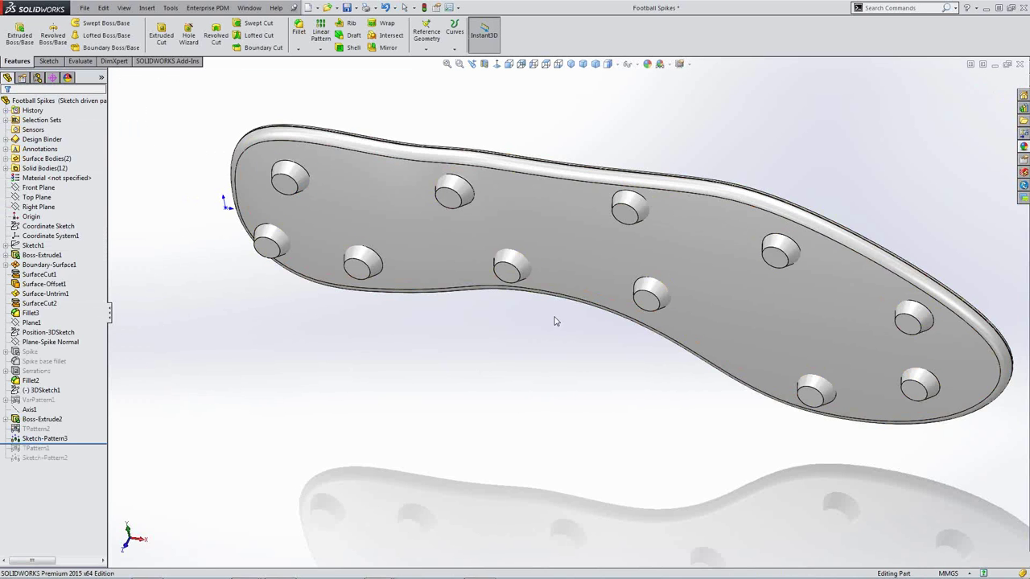
mouse_move(554, 322)
middle_mouse_down()
mouse_move(536, 384)
mouse_move(547, 301)
mouse_move(577, 267)
middle_mouse_up()
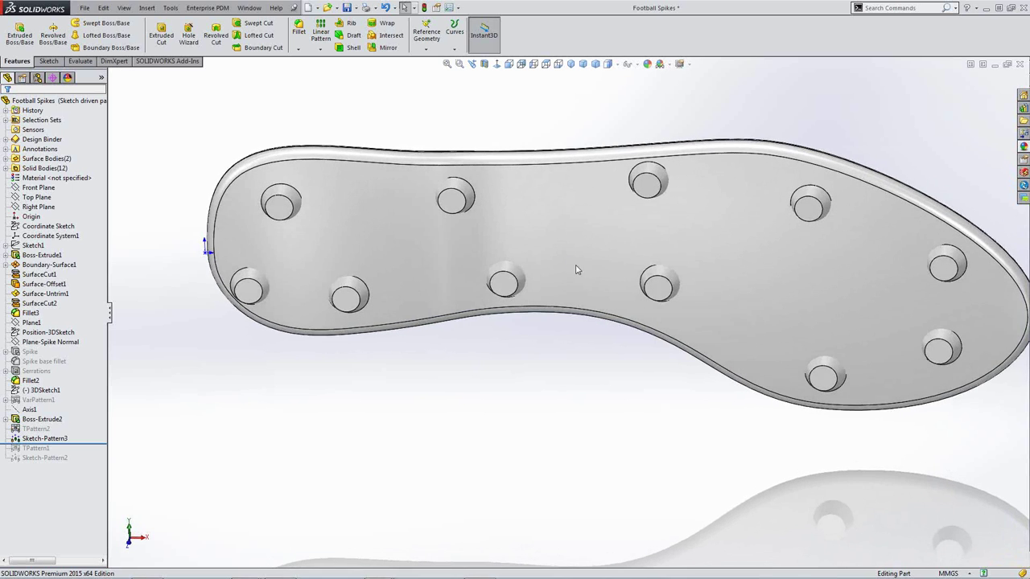
scroll(579, 270, "up", 2)
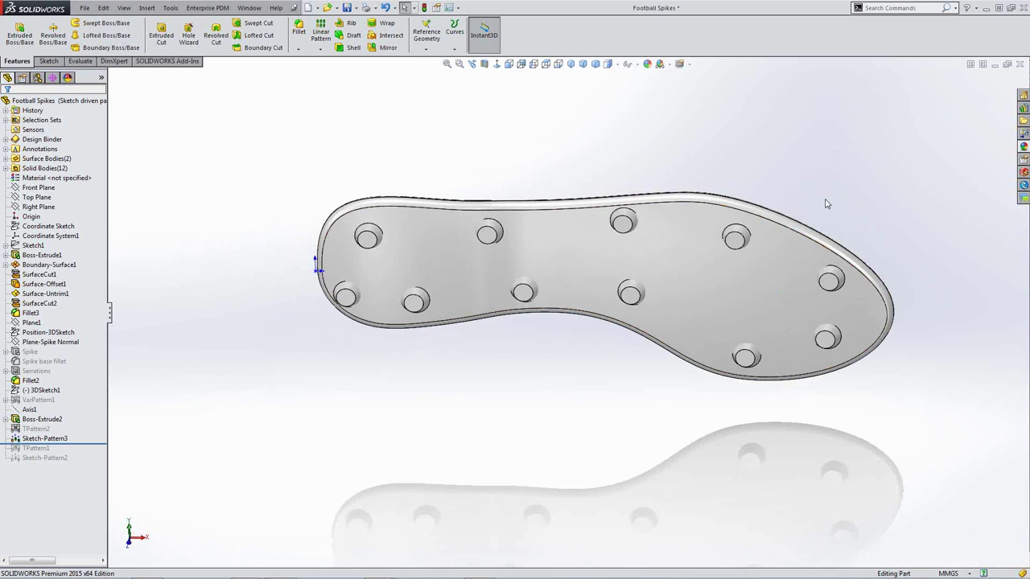
key("super+Tab")
key("super+Tab")
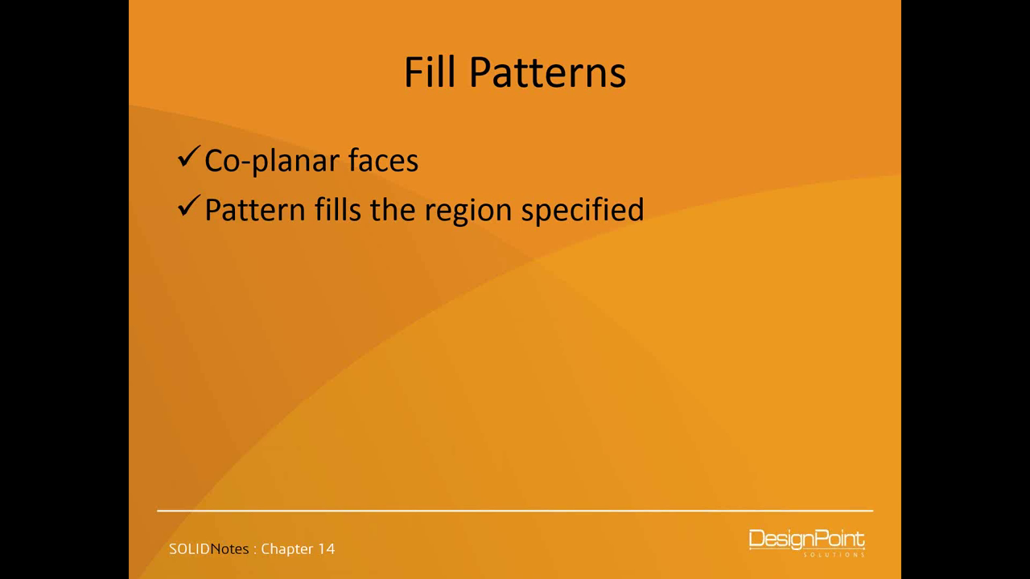
key("alt+Tab")
left_click(450, 344)
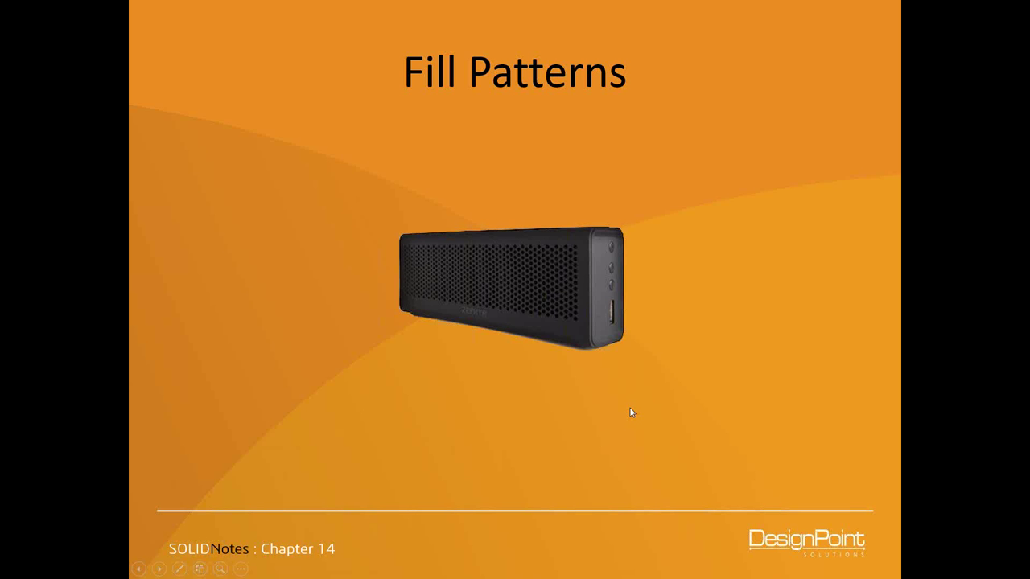
Switch back to SOLIDWORKS and open the Speaker part from the recent documents.
key("super")
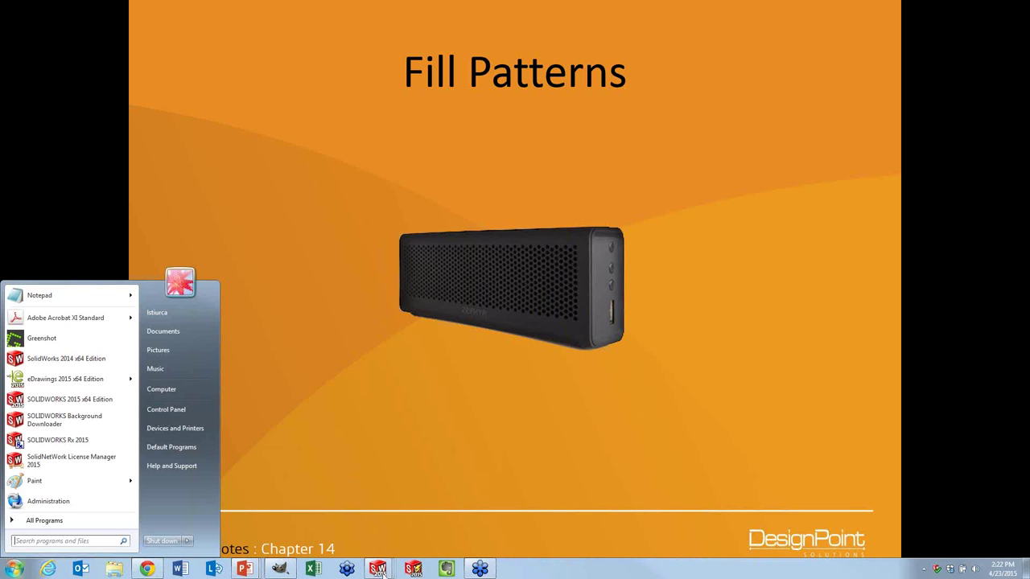
left_click(378, 569)
left_click(288, 527)
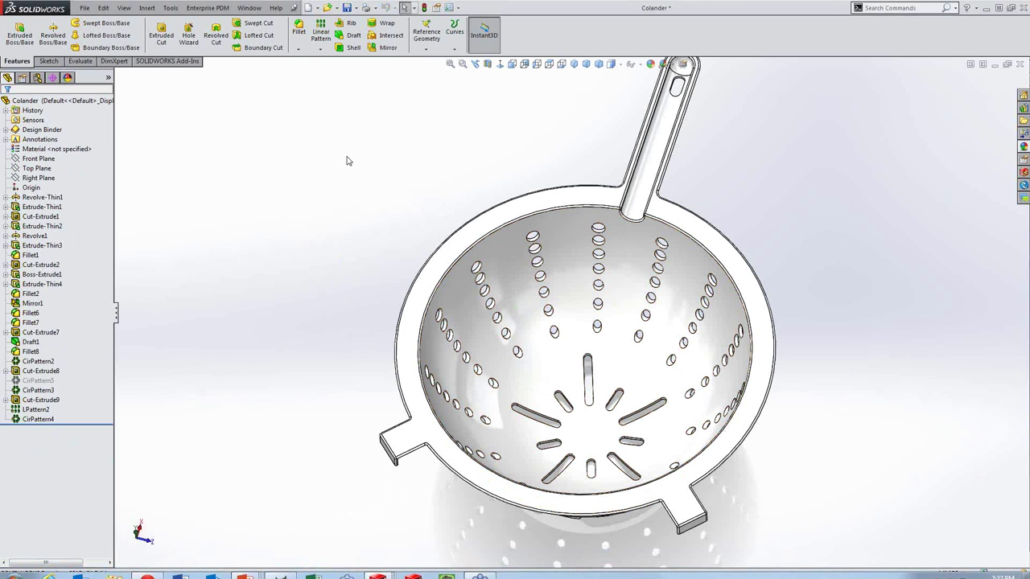
key("r")
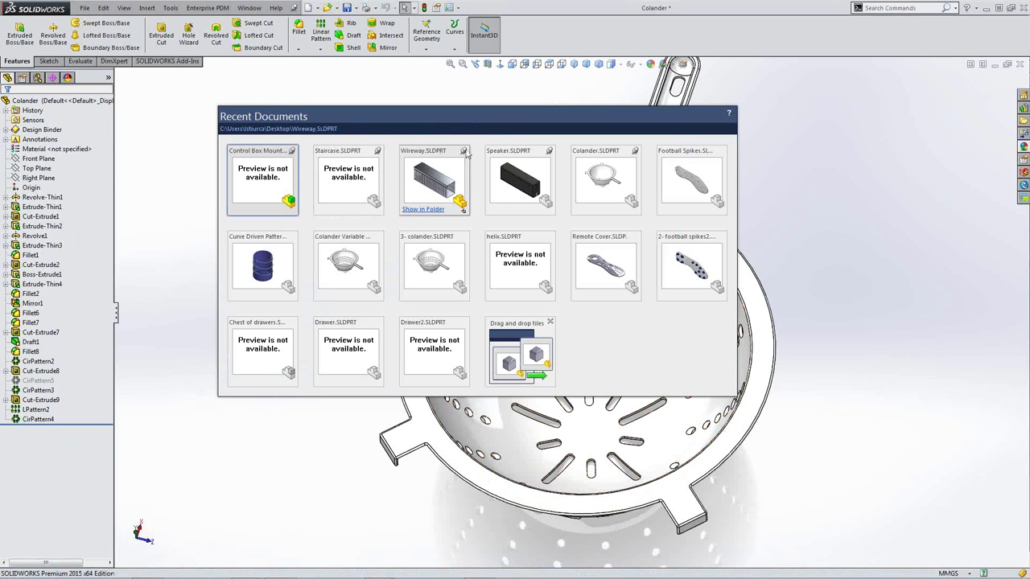
left_click(514, 182)
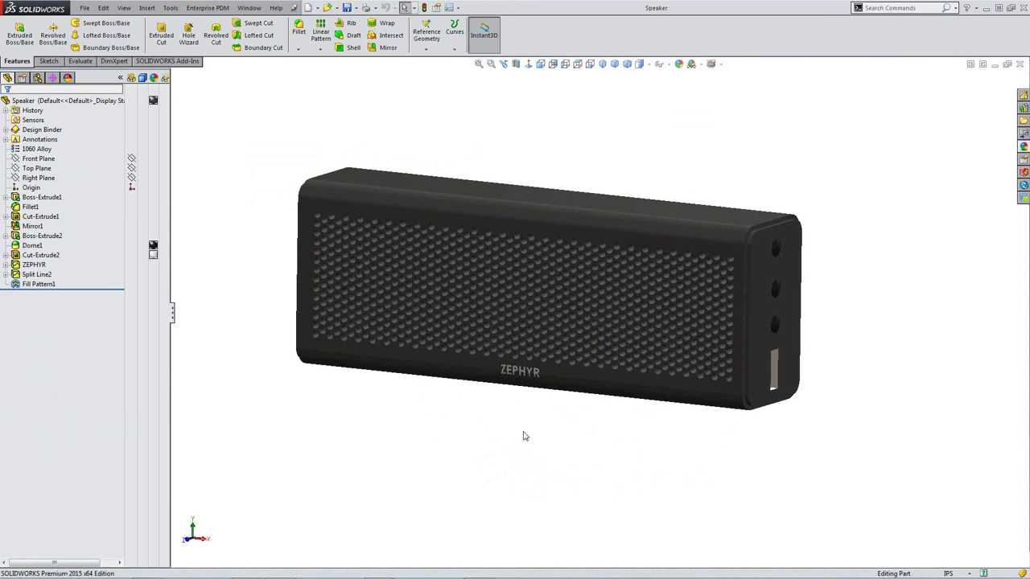
Roll the Speaker's feature history back to just before Fill Pattern1, leaving the split front face without holes.
mouse_move(522, 432)
middle_mouse_down()
mouse_move(530, 390)
mouse_move(526, 419)
middle_mouse_up()
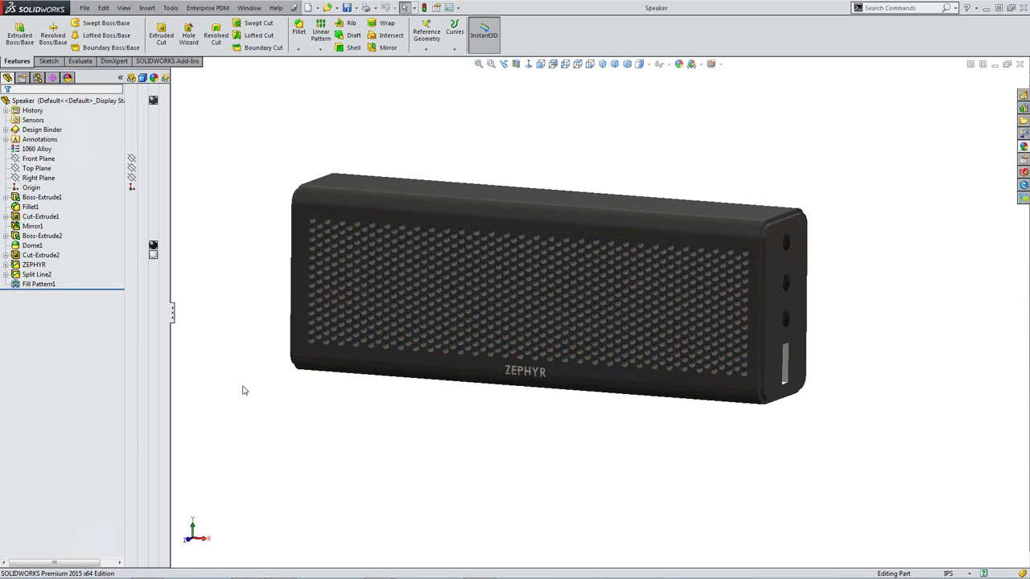
left_click(67, 287)
left_click_drag(67, 283, 67, 278)
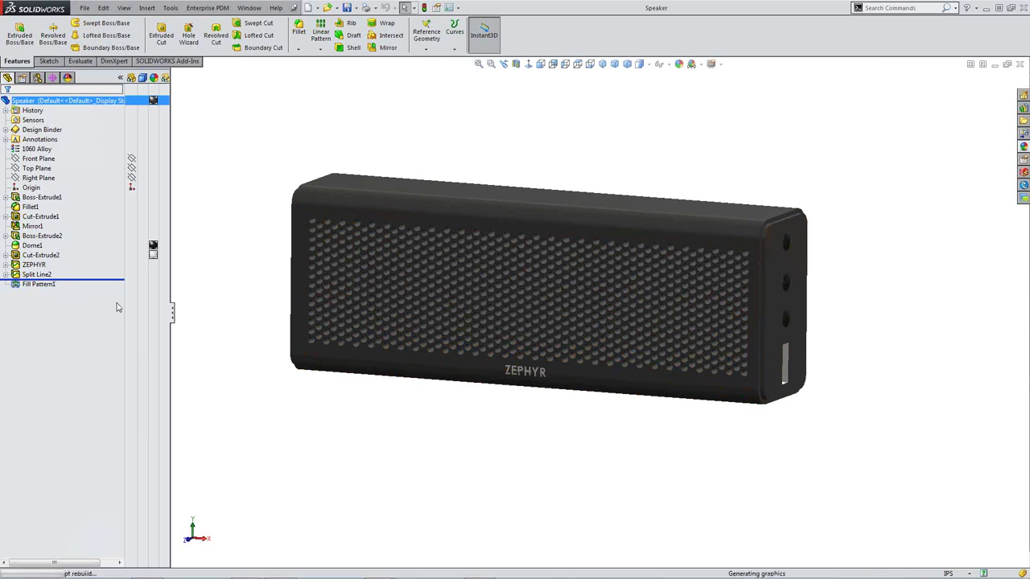
left_click(468, 287)
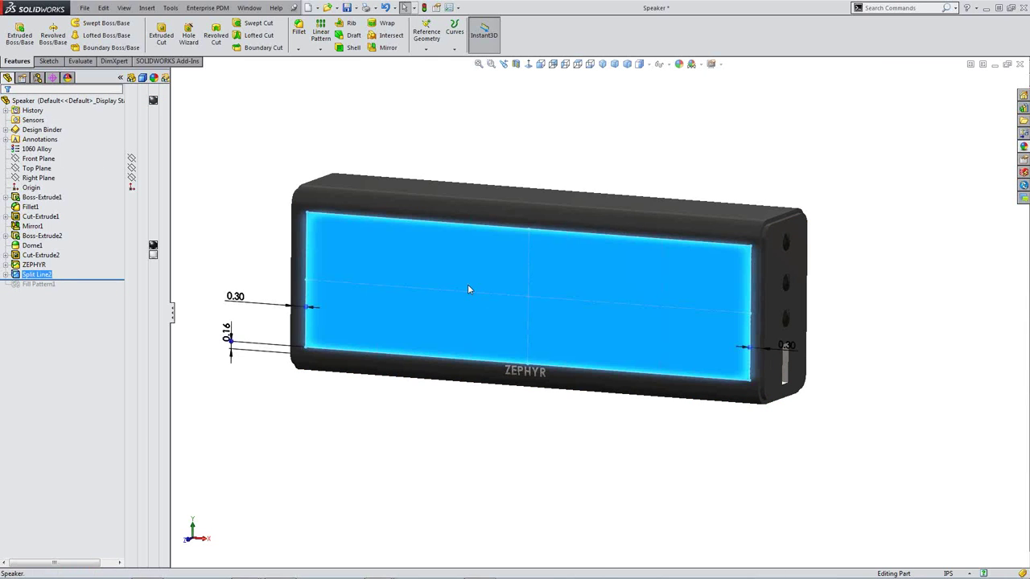
left_click(580, 464)
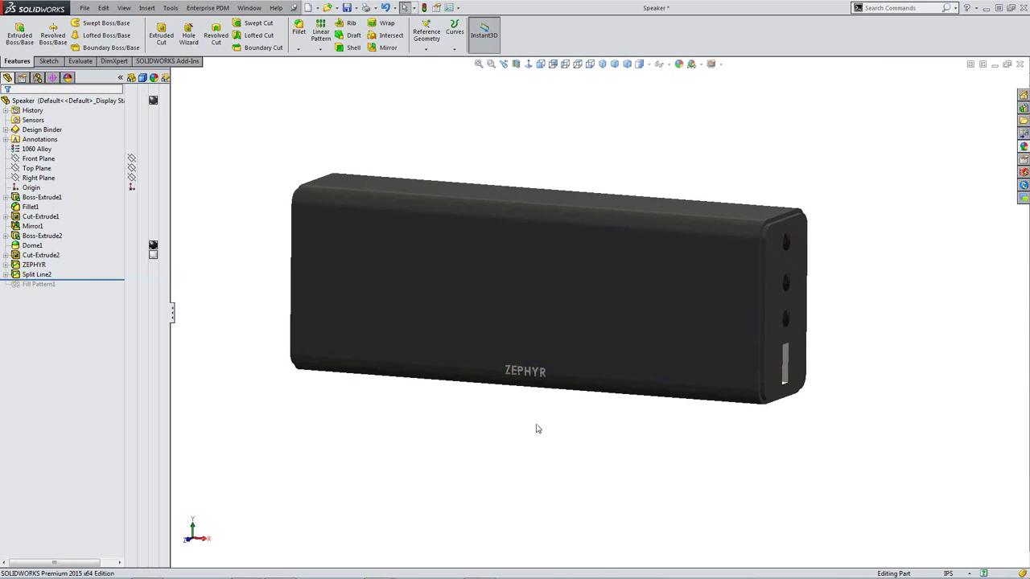
Start a Fill Pattern with the speaker's split front face as the fill boundary.
left_click(322, 50)
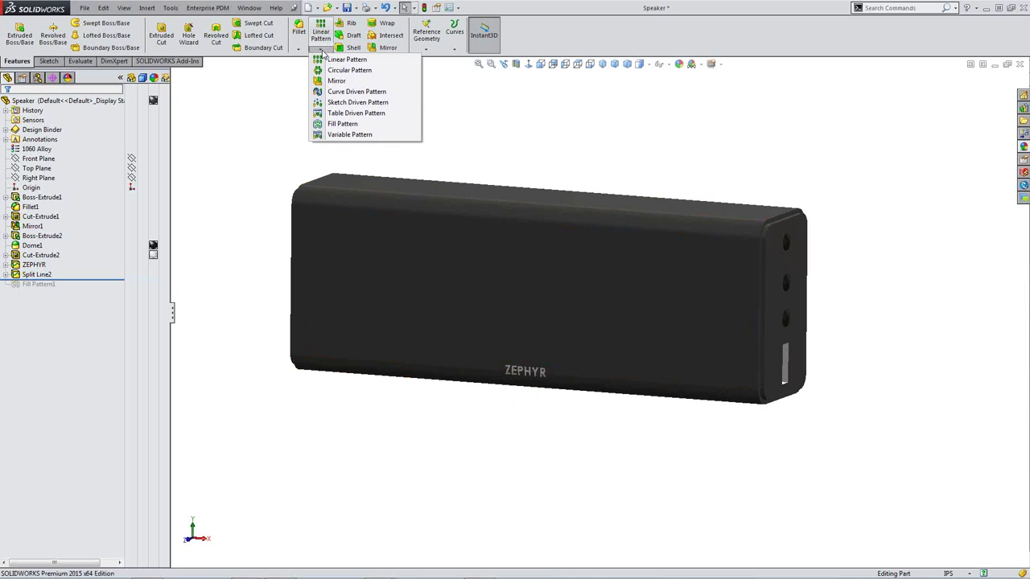
left_click(375, 130)
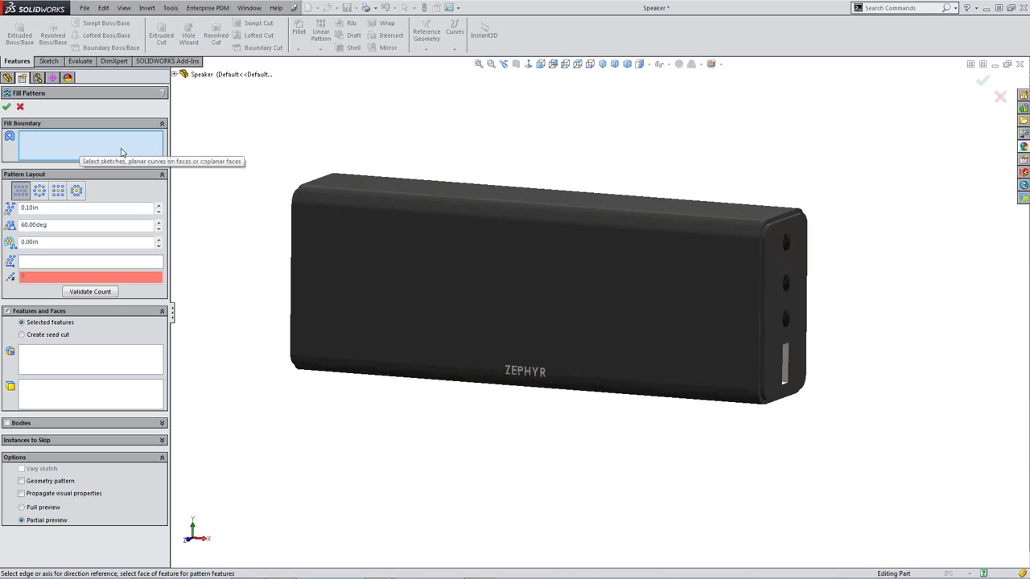
left_click(611, 291)
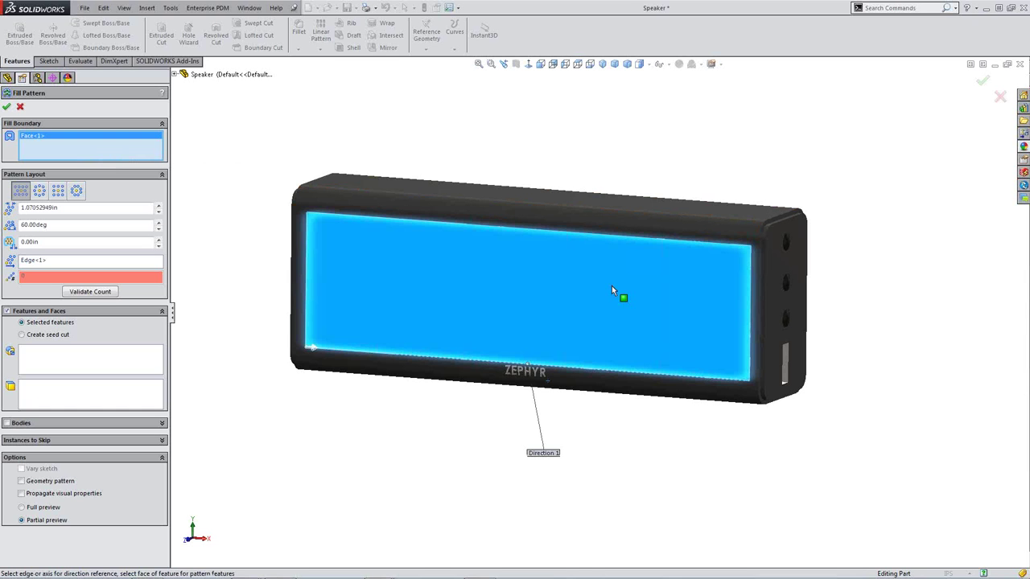
mouse_move(728, 335)
middle_mouse_down()
mouse_move(741, 321)
mouse_move(735, 354)
middle_mouse_up()
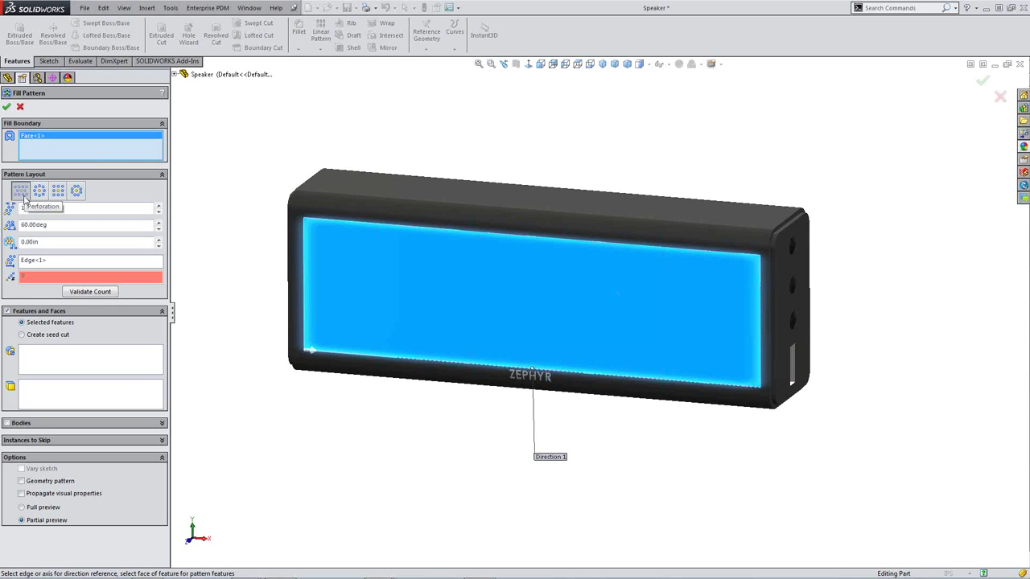
Have the Fill Pattern create a circular seed cut with a diameter of 0.25 in.
left_click(8, 312)
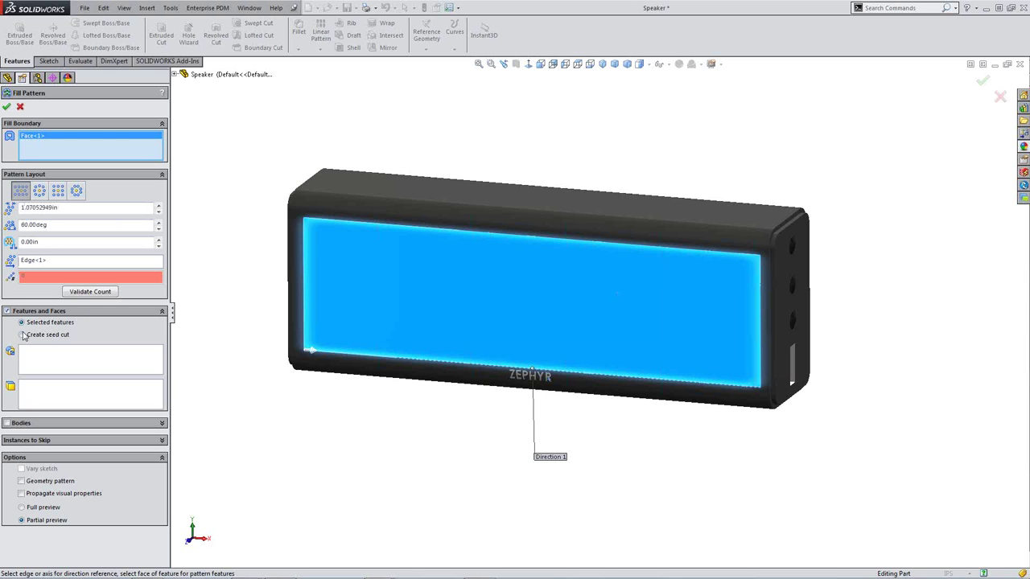
left_click(22, 334)
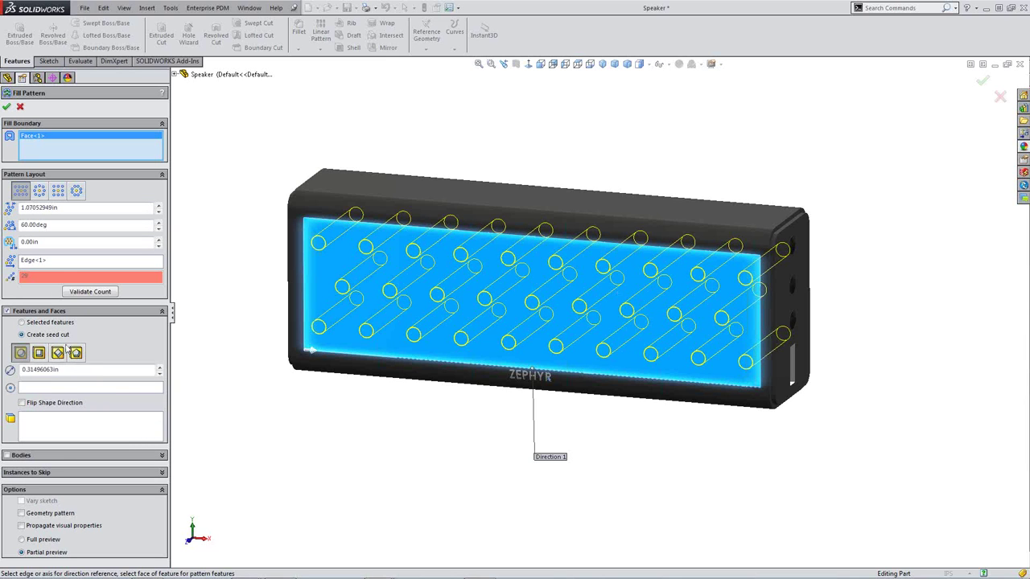
left_click_drag(73, 371, 3, 364)
type("0.25")
key("Tab")
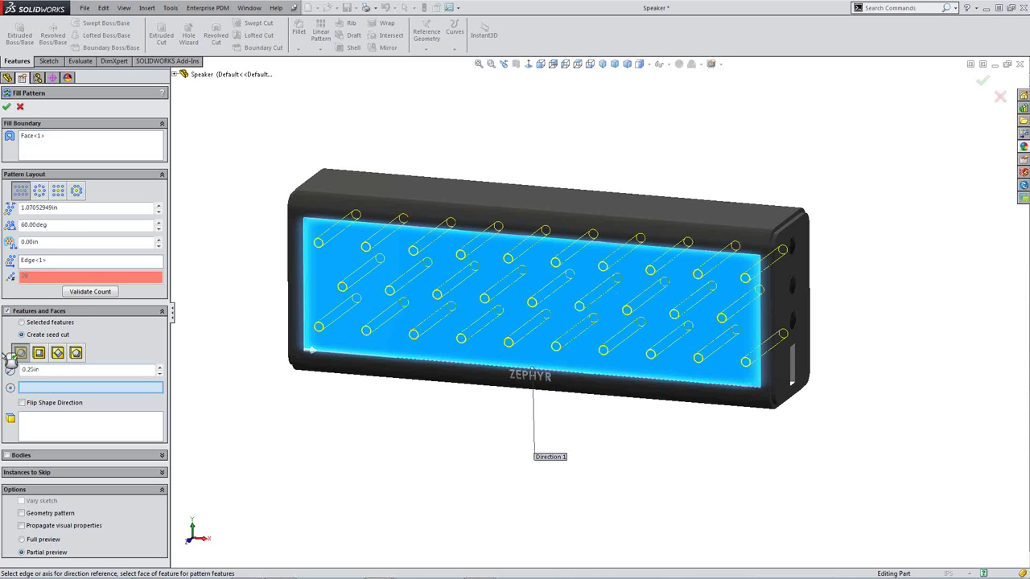
Set the circular seed cut's diameter to 0.20 in and the Fill Pattern's instance spacing to 0.25 in.
double_click(44, 371)
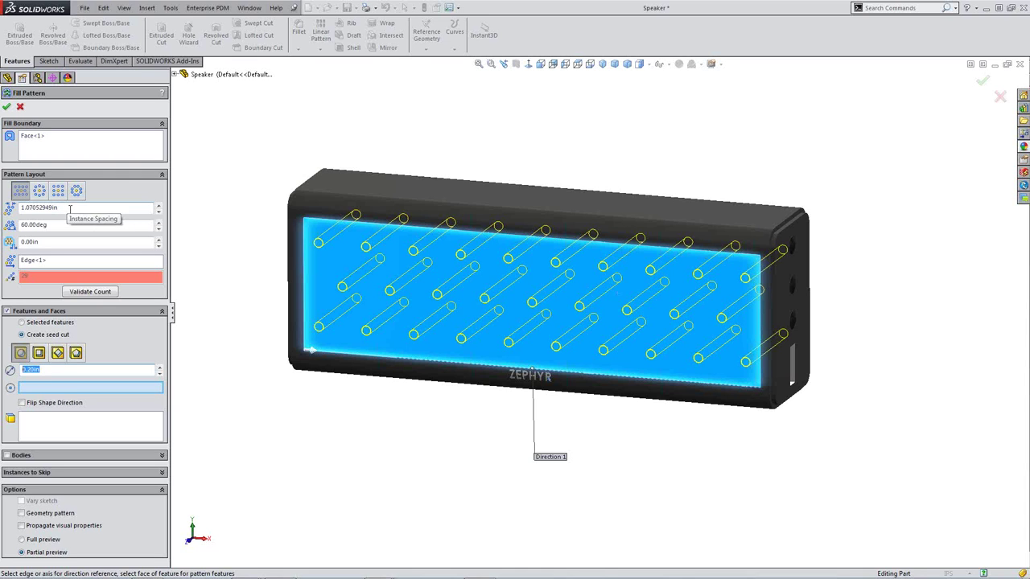
left_click_drag(74, 209, 20, 208)
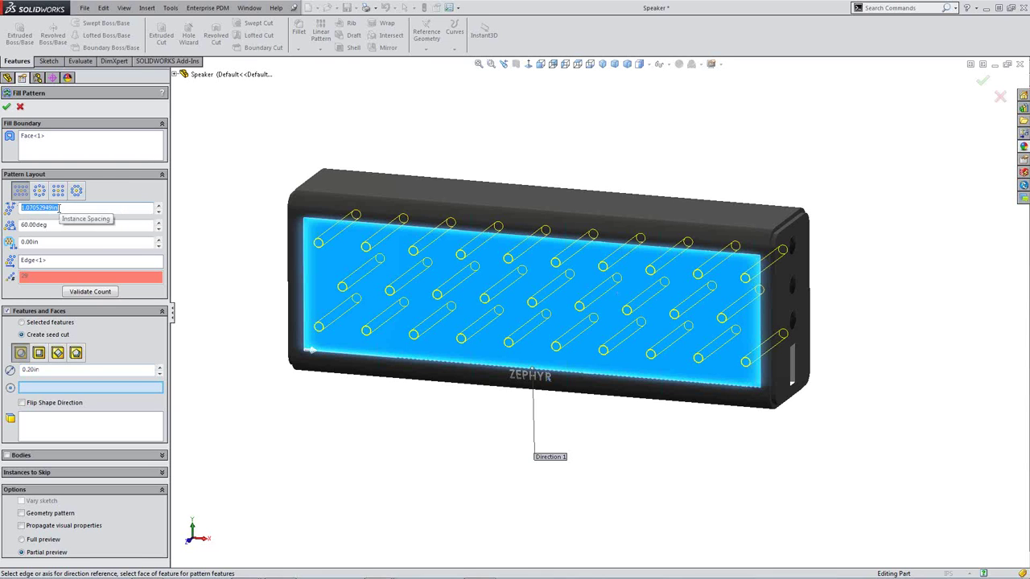
type(".2")
key("Return")
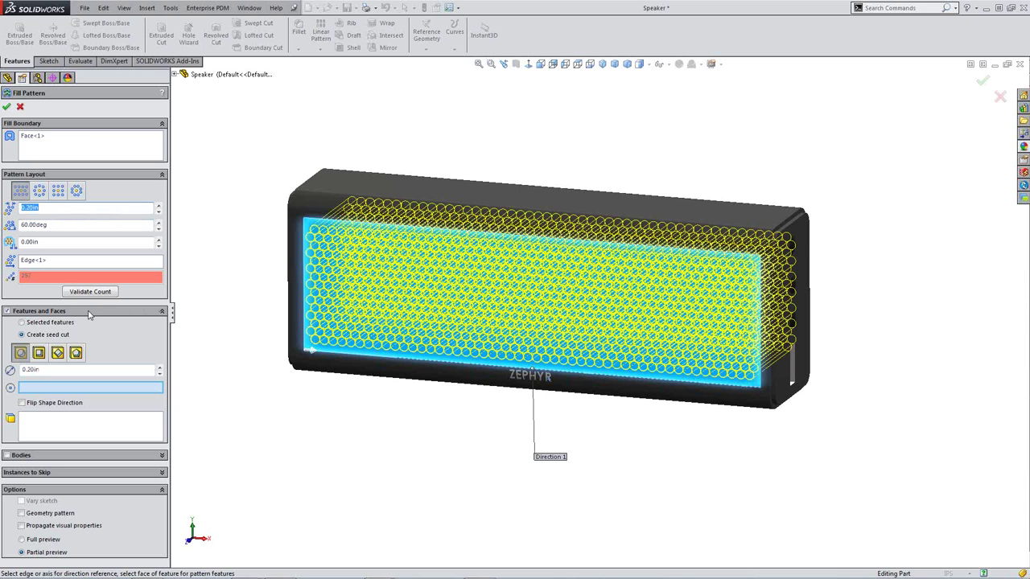
type(".25")
key("Return")
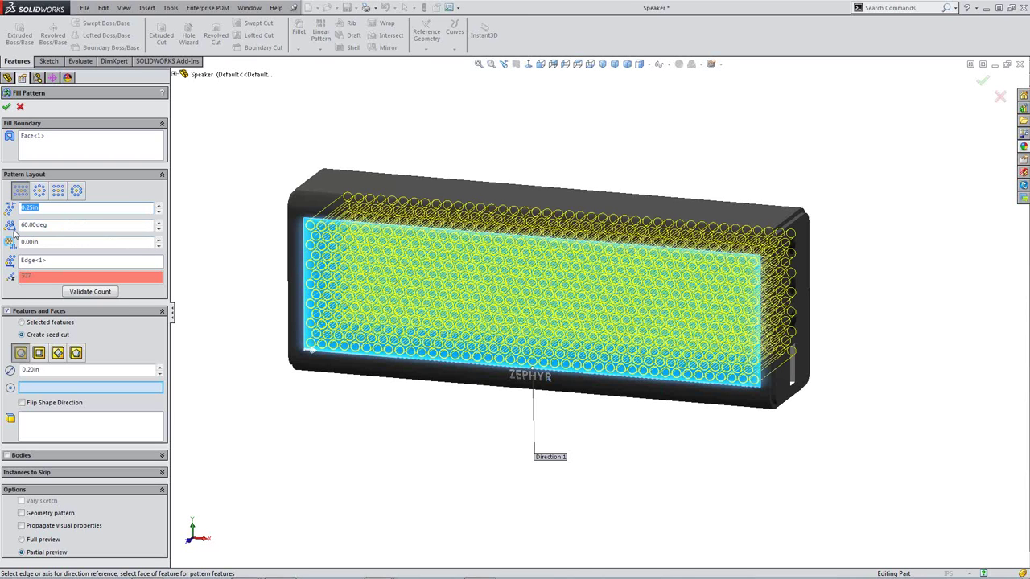
Use the front face's right vertical edge as the pattern direction, then validate the instance count and accept the Fill Pattern.
left_click(74, 243)
left_click(70, 263)
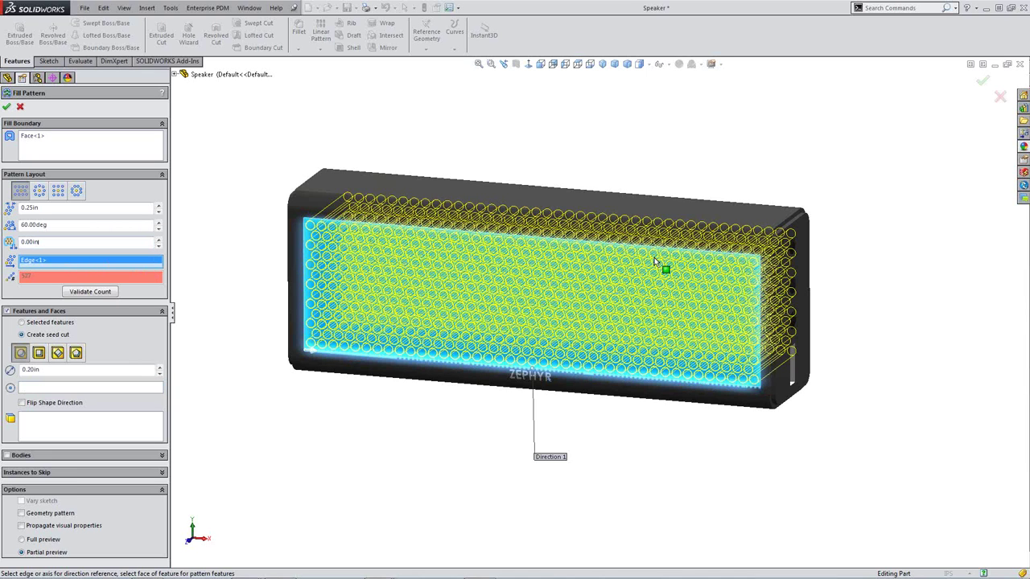
left_click(758, 282)
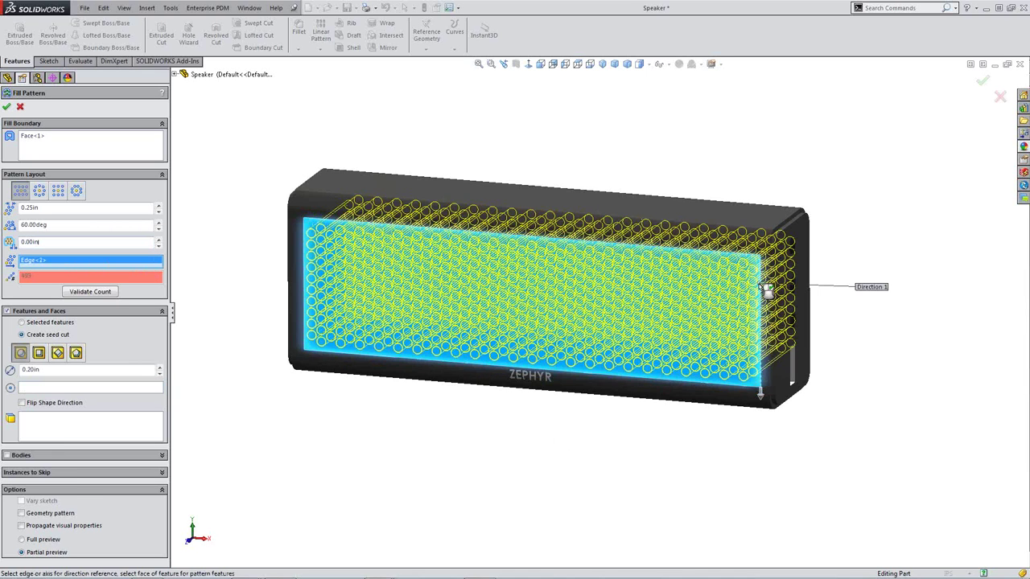
left_click(88, 292)
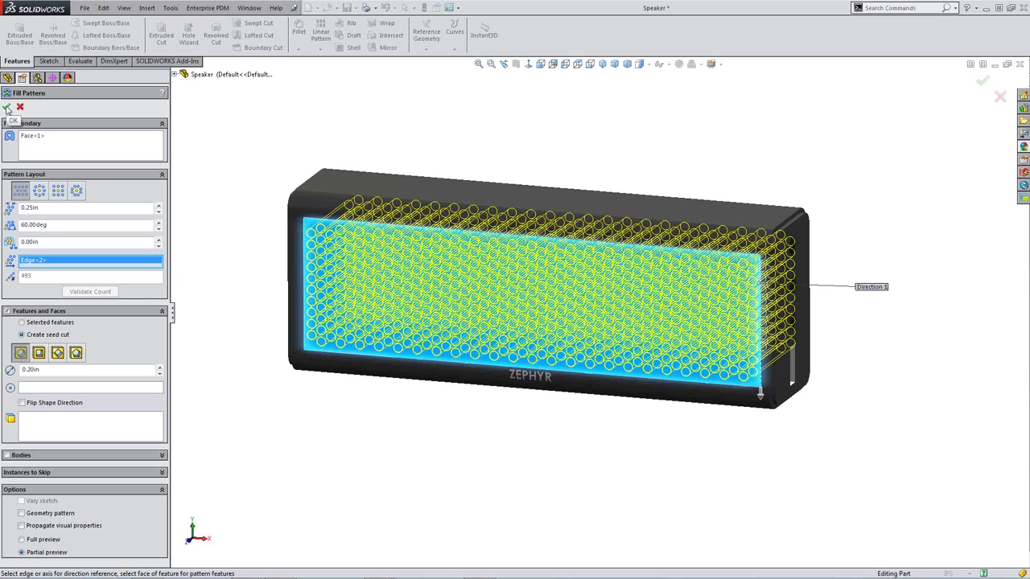
left_click(7, 108)
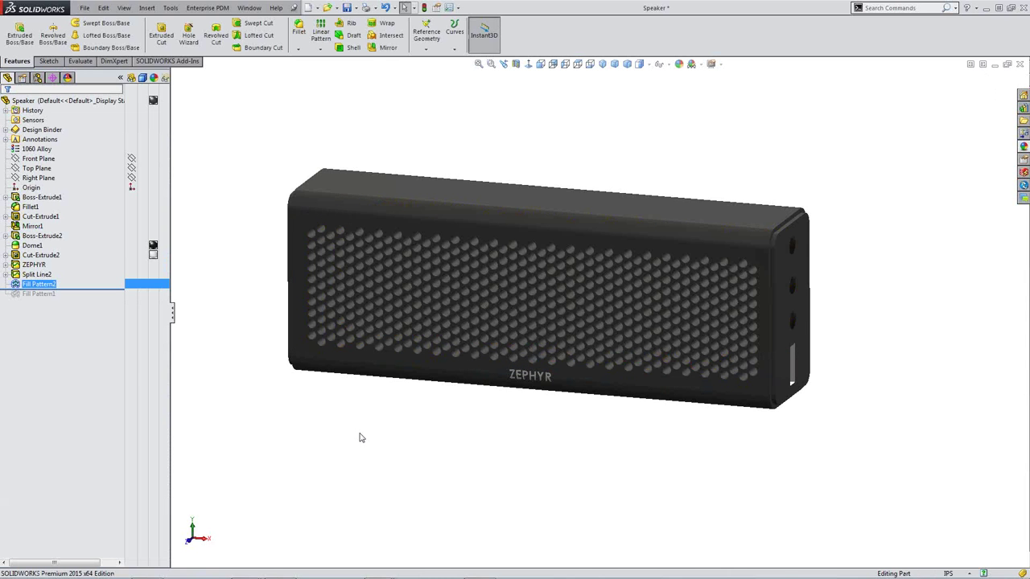
Switch to the PowerPoint slide show and advance past the Review slide to the closing "Thank you for coming" slide.
mouse_move(666, 436)
middle_mouse_down()
mouse_move(667, 391)
mouse_move(667, 439)
middle_mouse_up()
key("super+Tab")
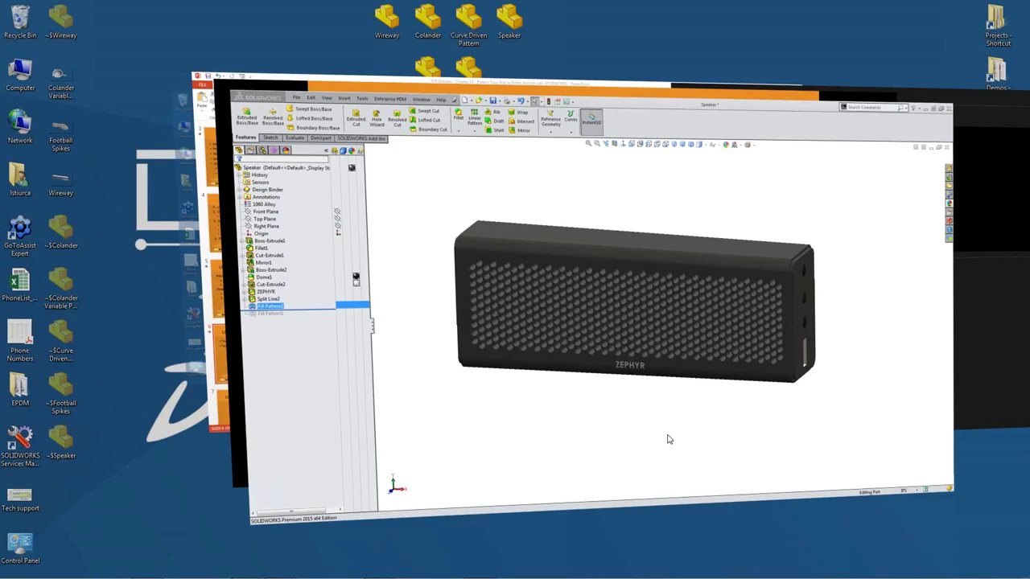
key("Tab")
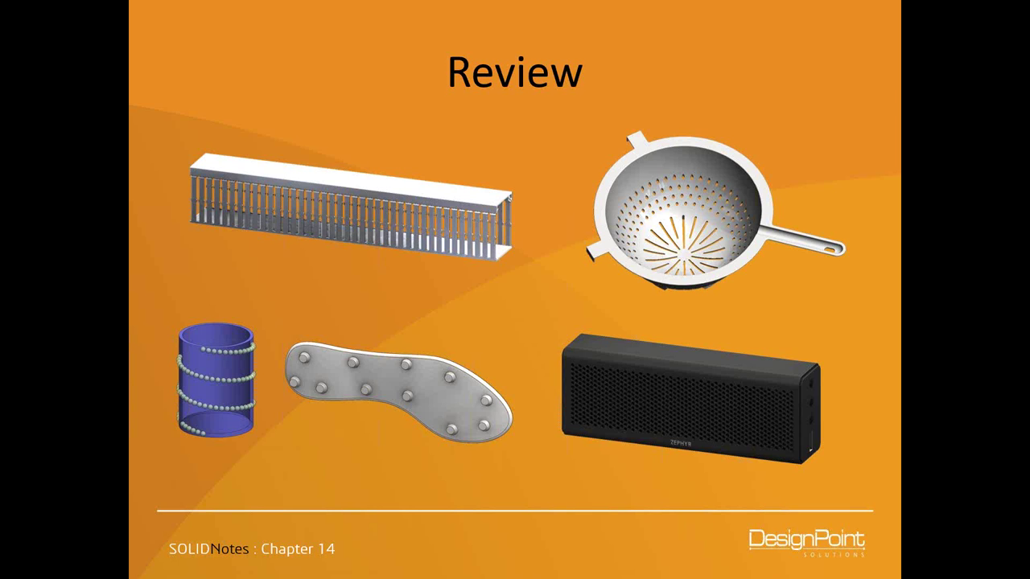
key("Right")
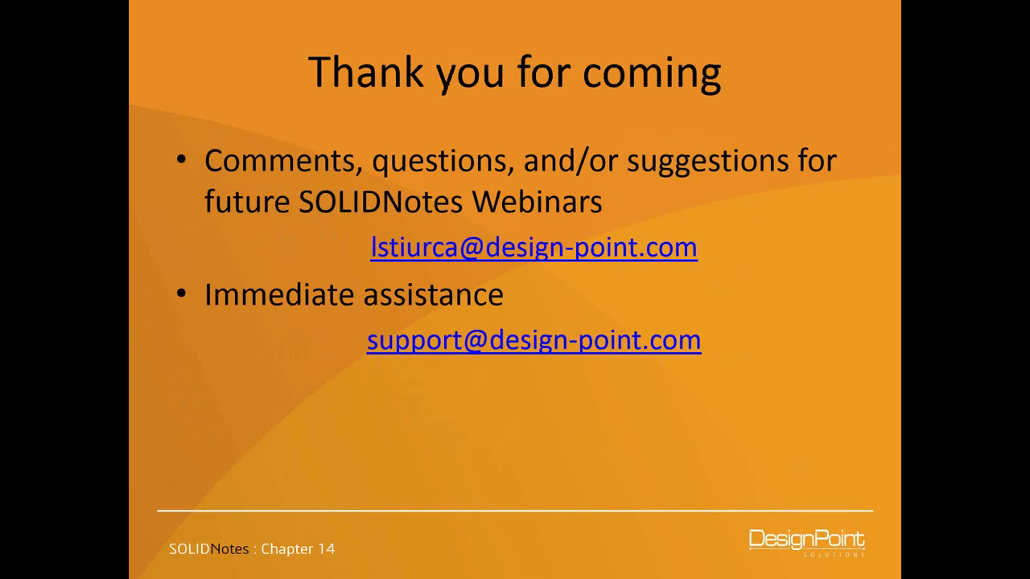